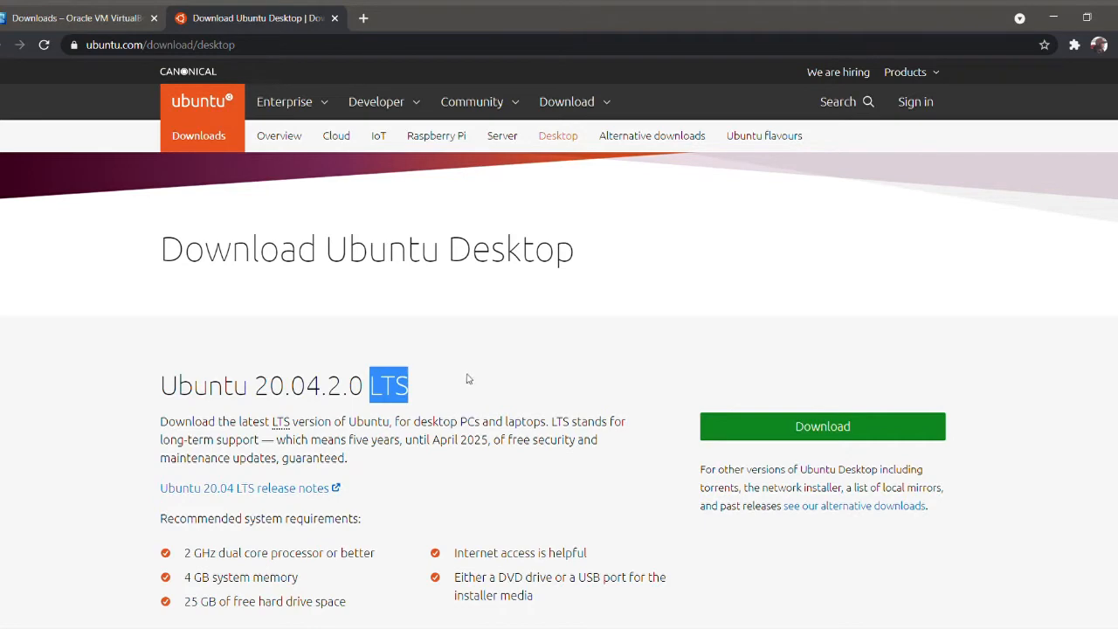
Download Ubuntu Desktop 20.04 LTS from the ubuntu.com Download menu
click(578, 103)
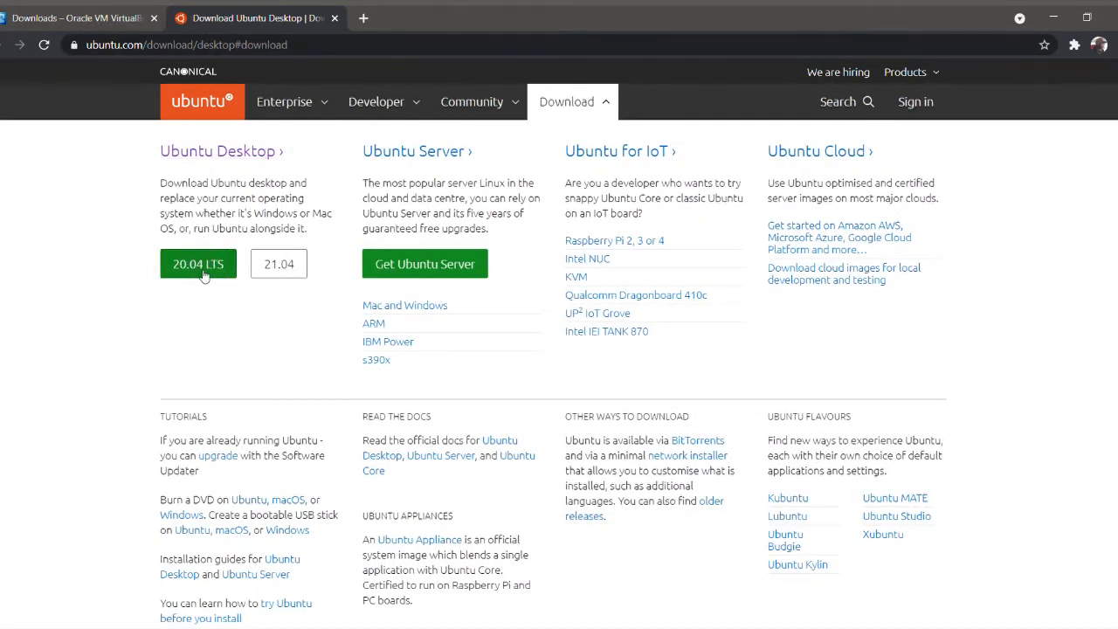
click(200, 266)
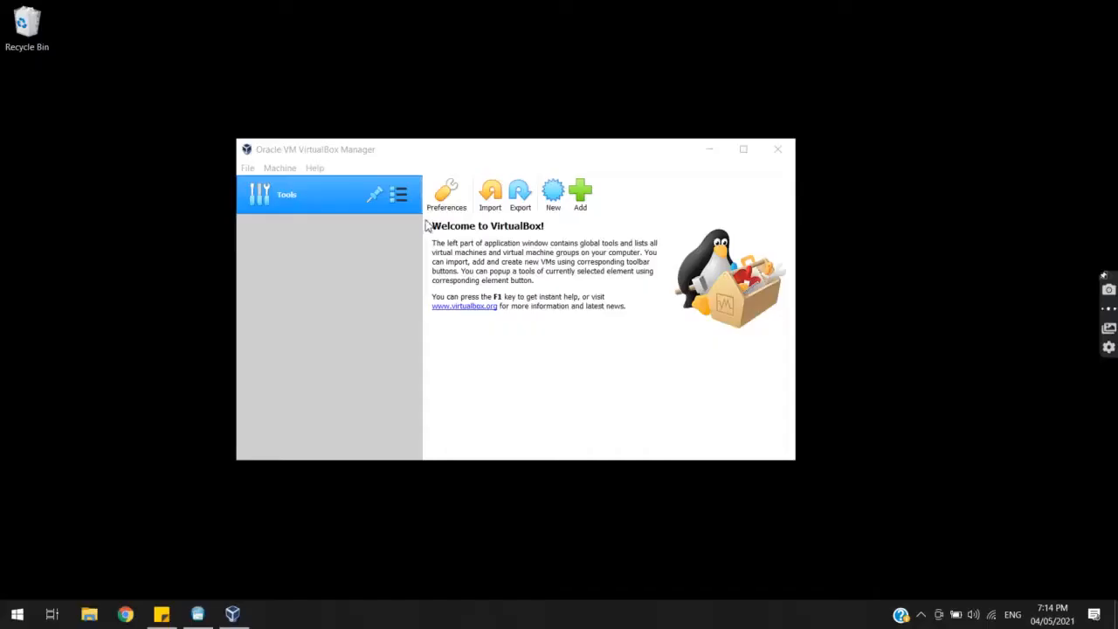
Bring VirtualBox Manager to the front and start a New virtual machine
click(392, 151)
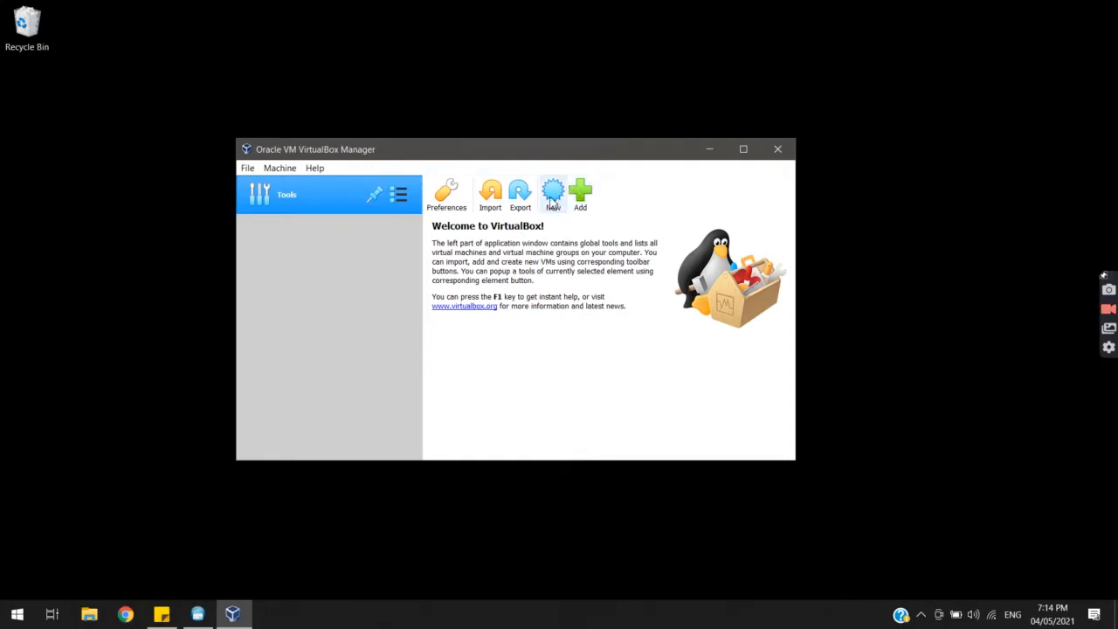
click(551, 195)
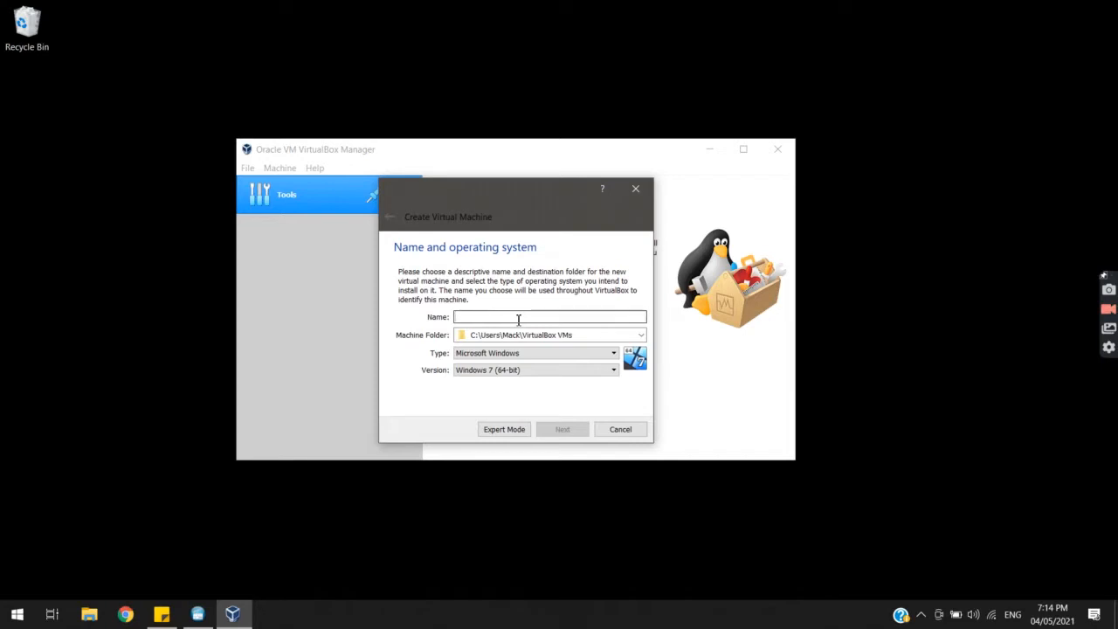
Name the machine 'Ubuntu Desktop' with type Linux and version Ubuntu (64-bit)
text(Ubuntu)
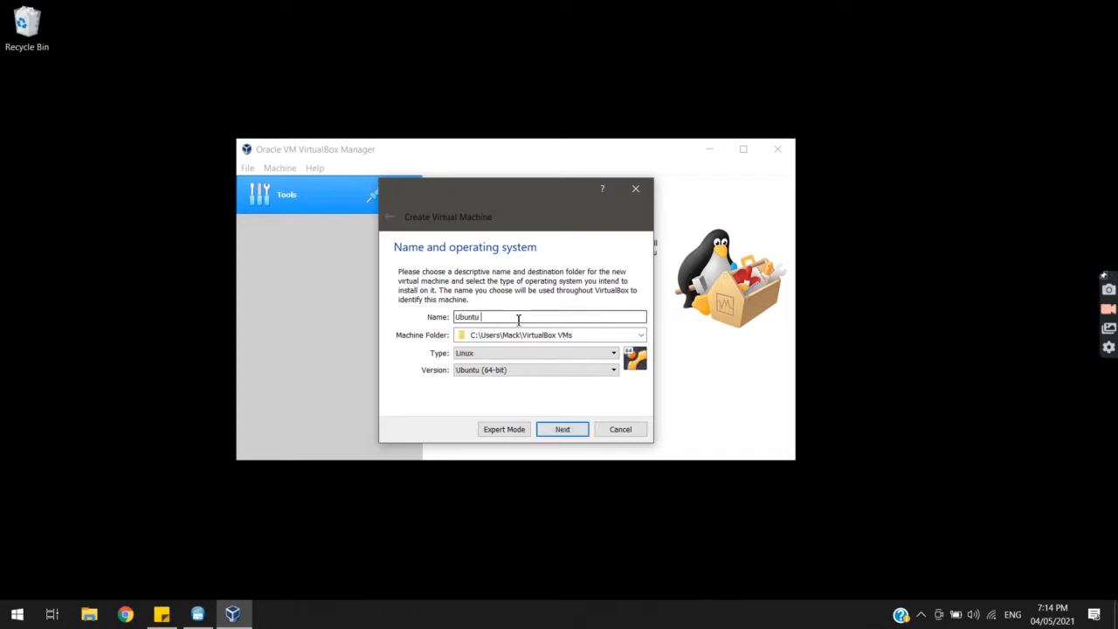
text( Desktop)
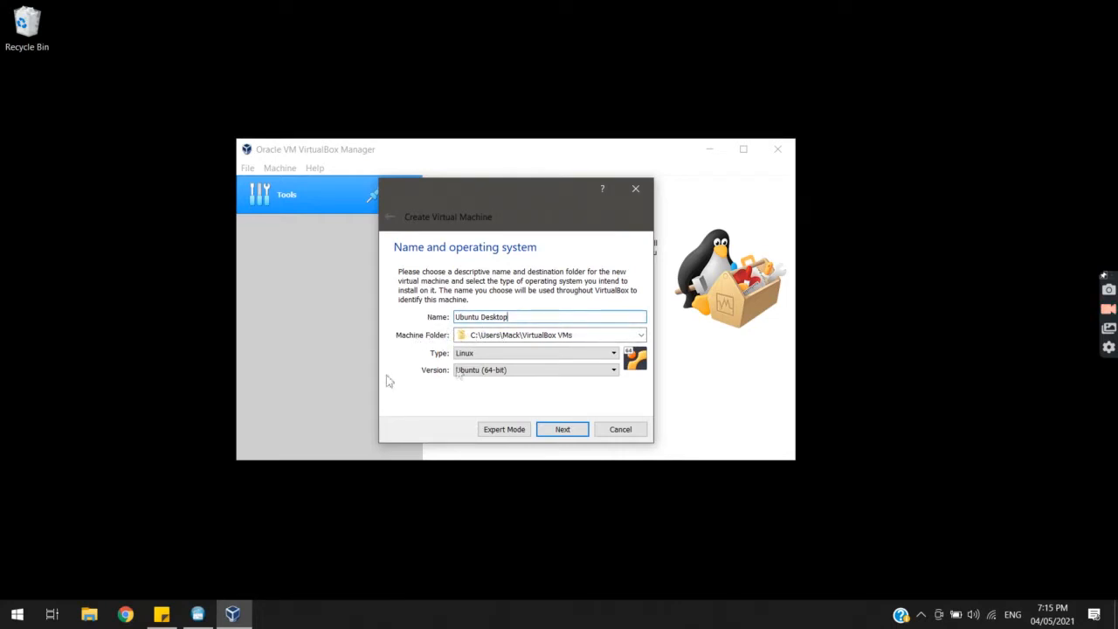
click(461, 354)
click(461, 358)
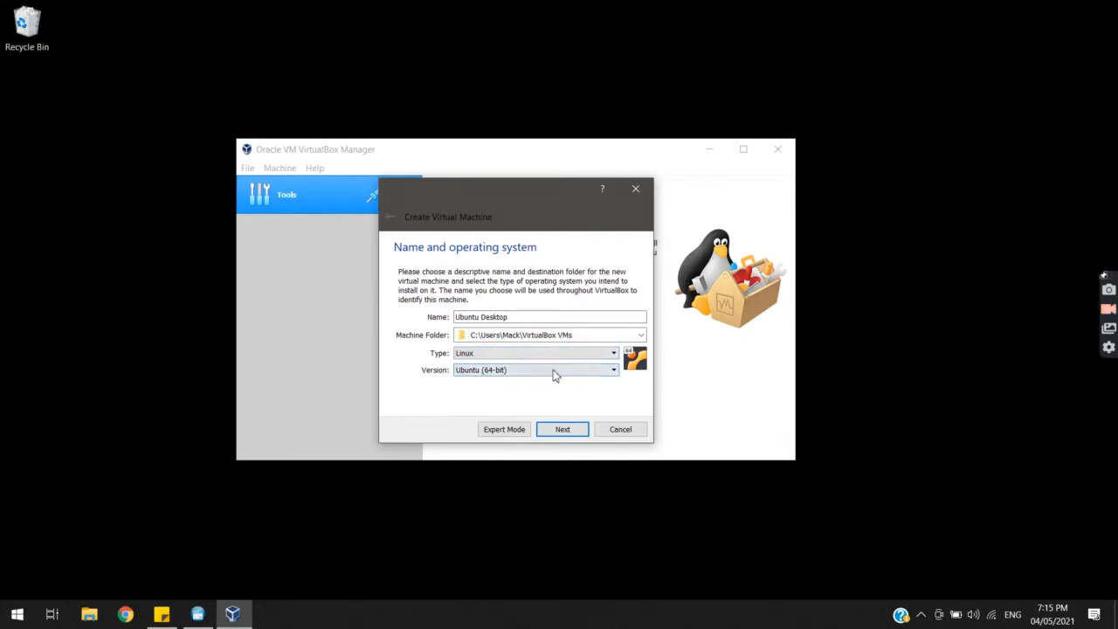
click(561, 429)
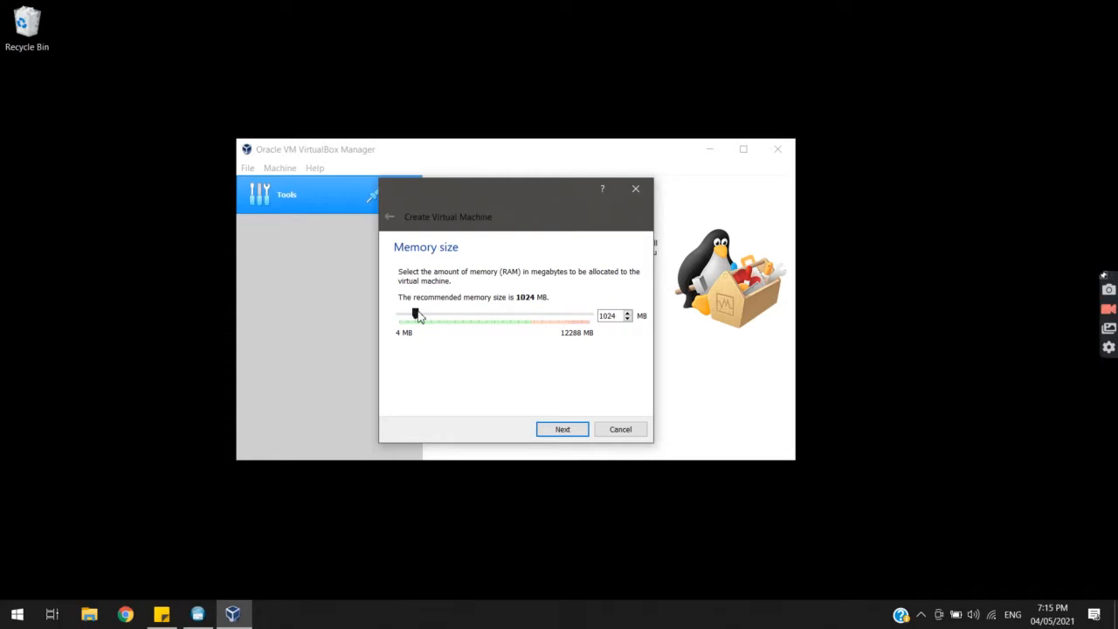
Allocate about 8482 MB of memory to the VM and continue
drag(416, 318, 519, 318)
drag(521, 316, 531, 311)
drag(531, 312, 531, 312)
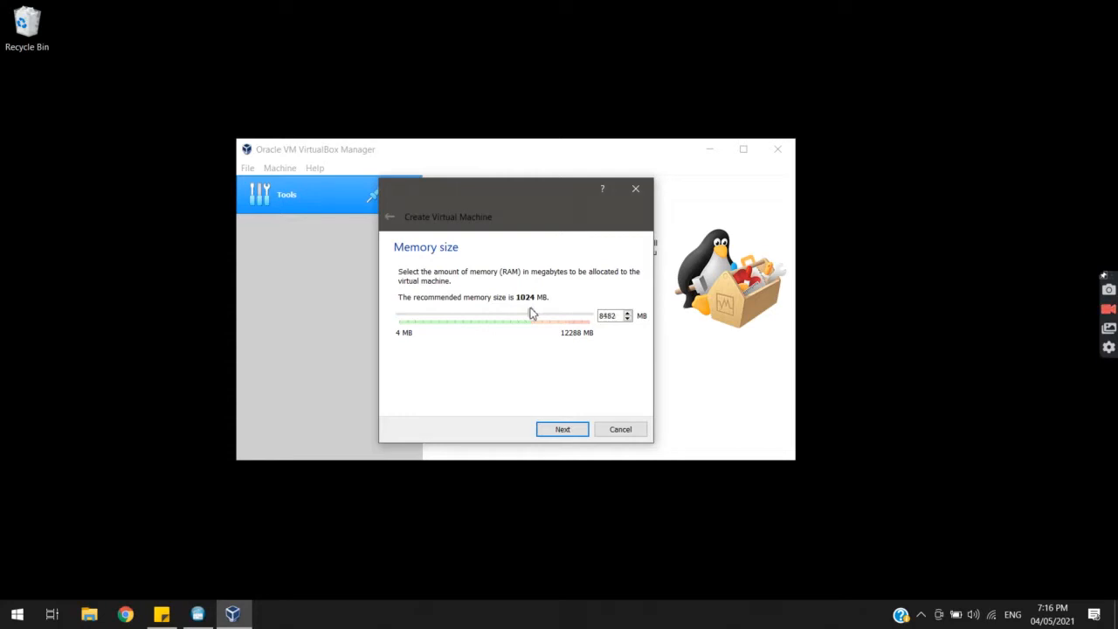
click(579, 431)
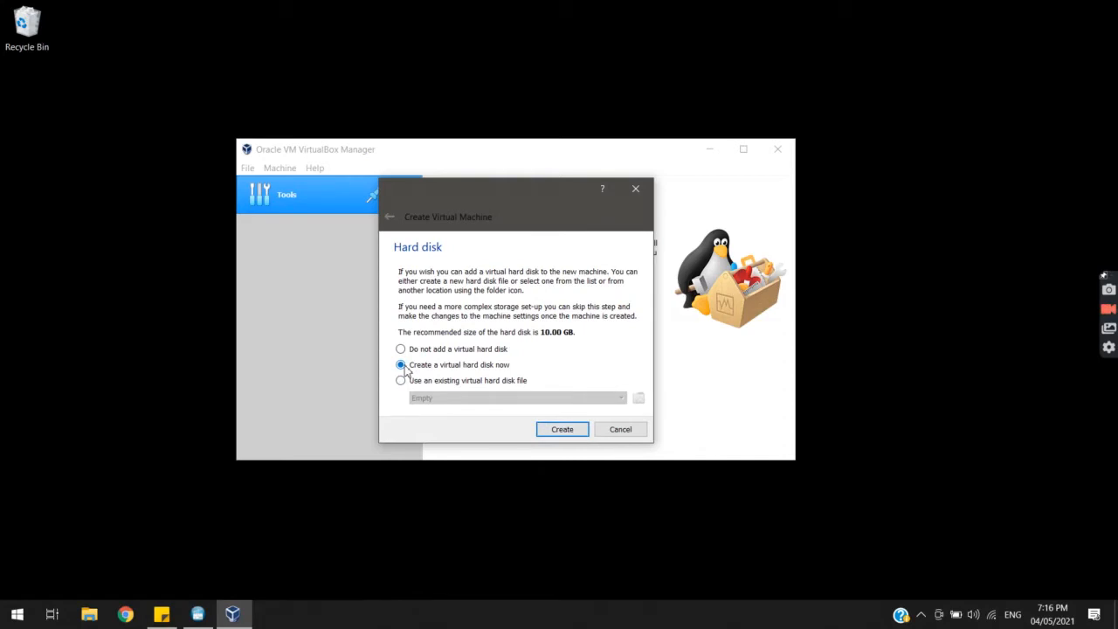
Choose a new VDI hard disk with dynamically allocated storage
click(578, 432)
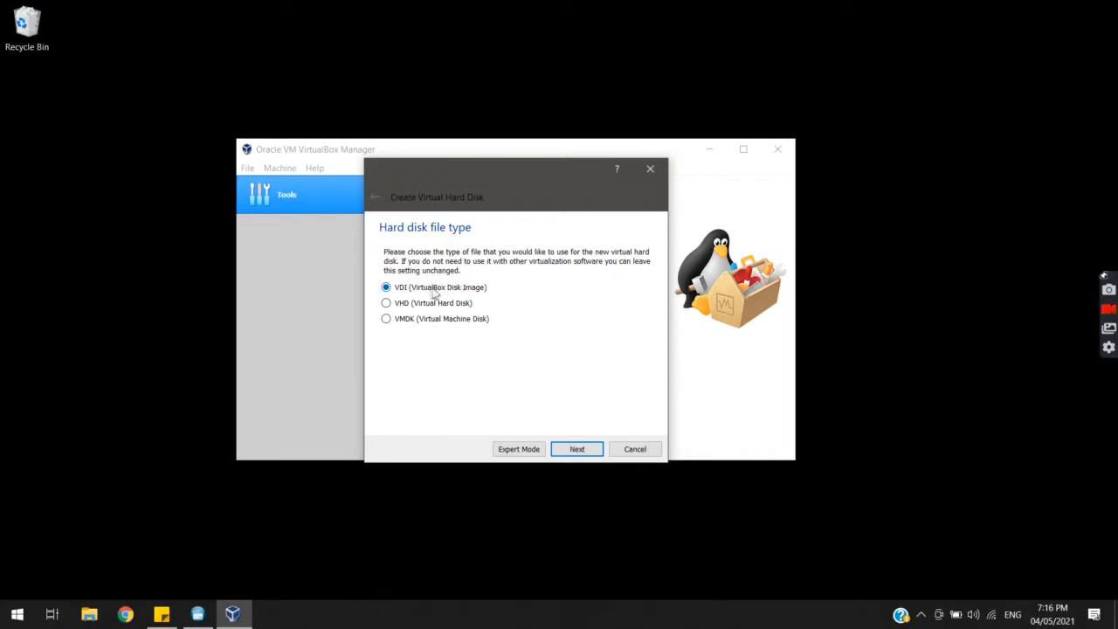
click(577, 448)
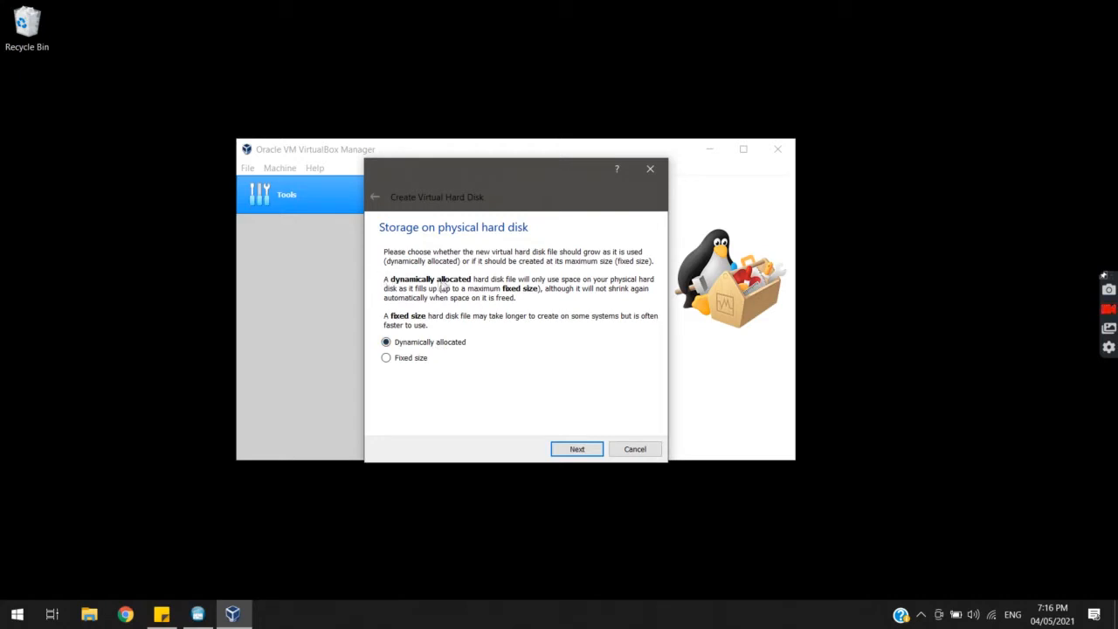
click(576, 449)
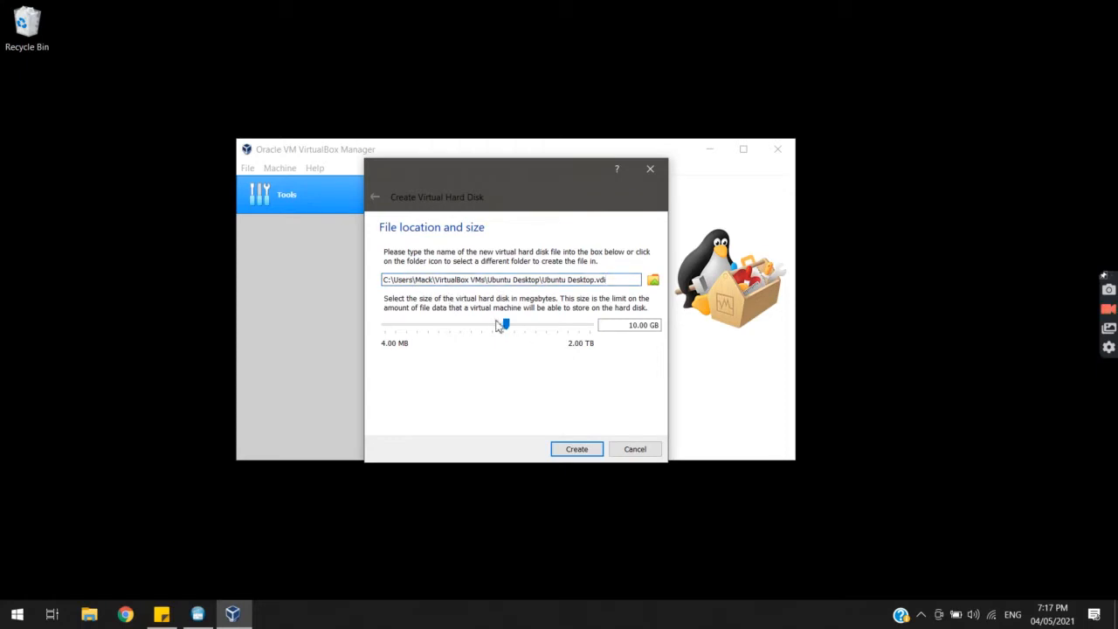
Enter 100 GB as the virtual hard disk size
drag(508, 330, 547, 344)
drag(547, 343, 545, 343)
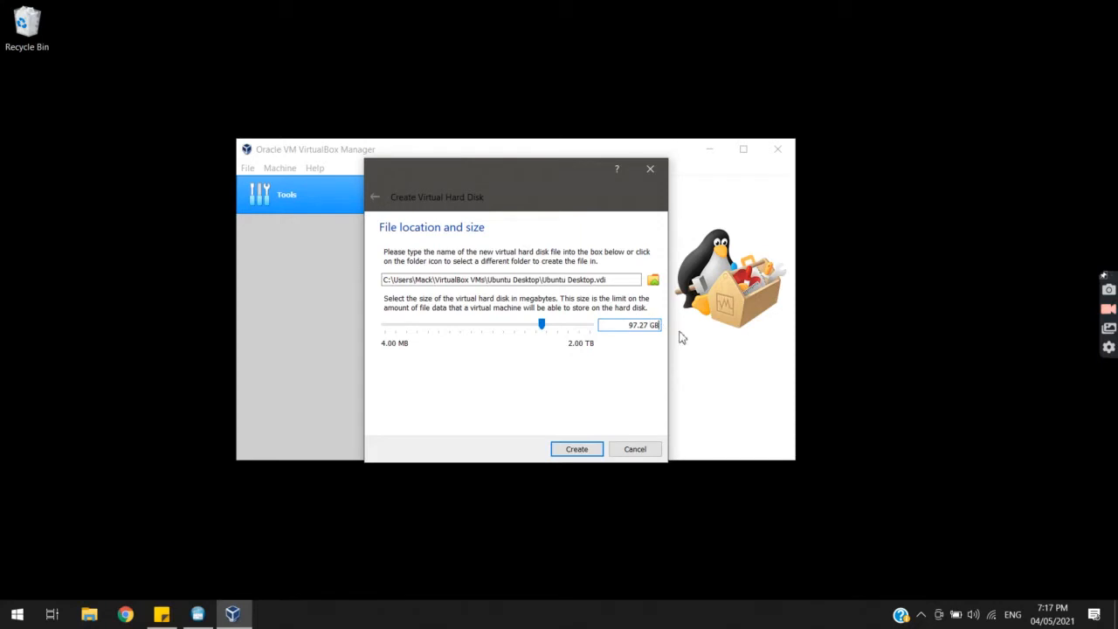
drag(651, 325, 607, 325)
text(100)
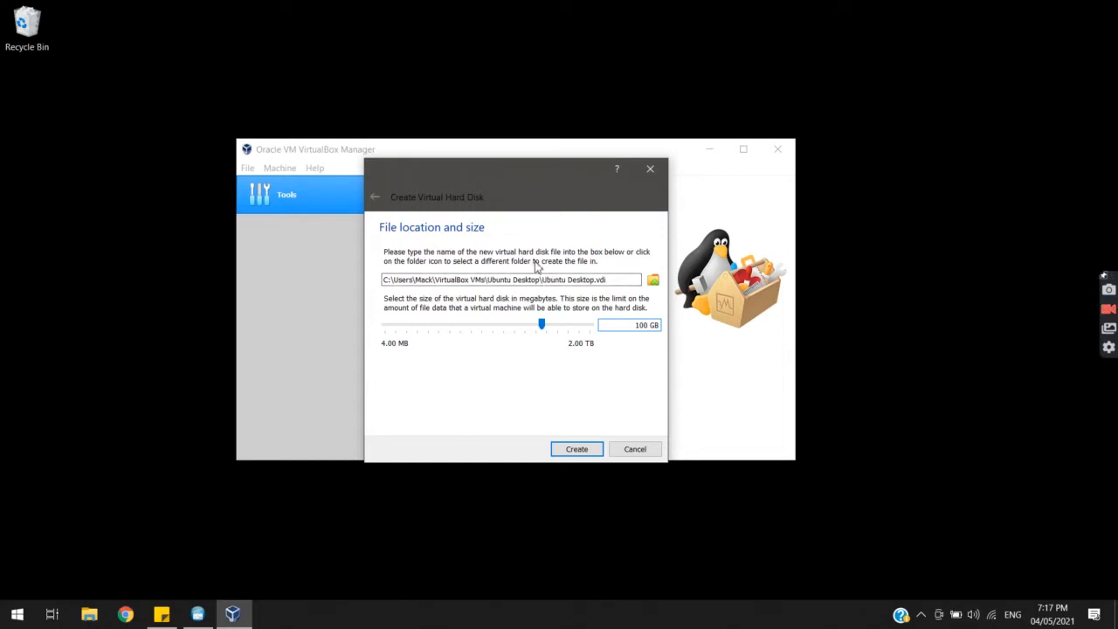
click(91, 612)
scroll(195, 452, down, 6)
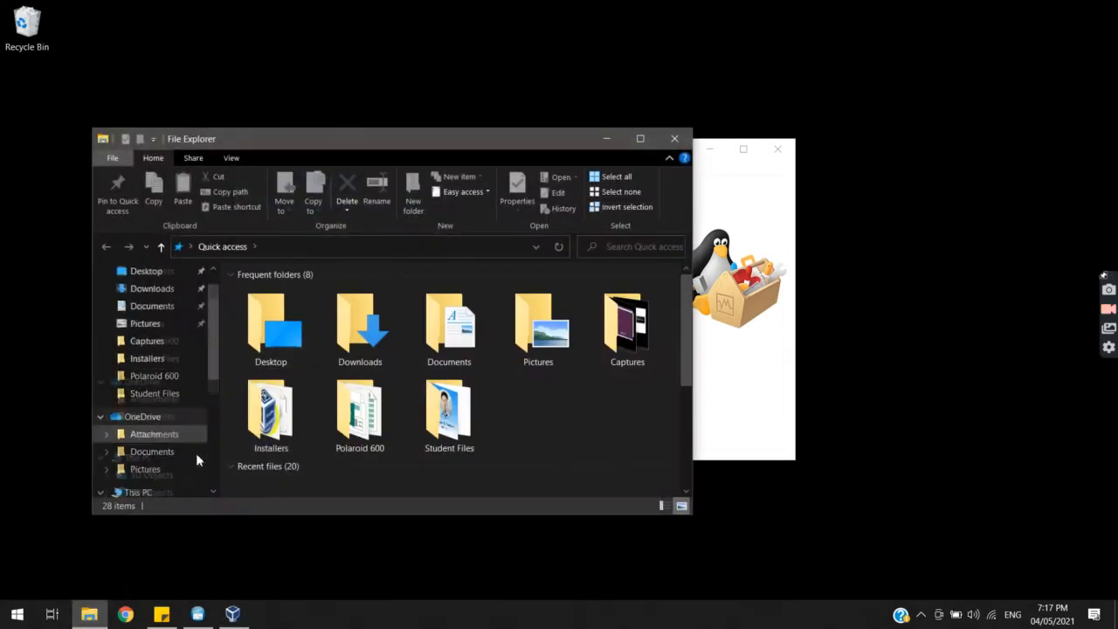
click(165, 473)
scroll(166, 476, down, 2)
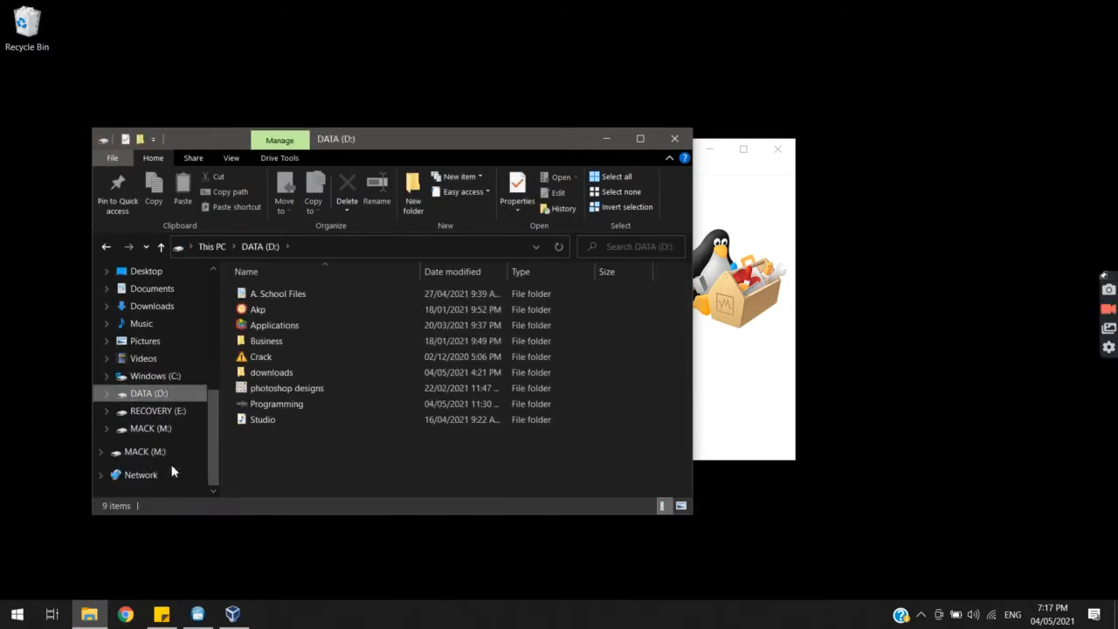
click(181, 454)
right_click(185, 456)
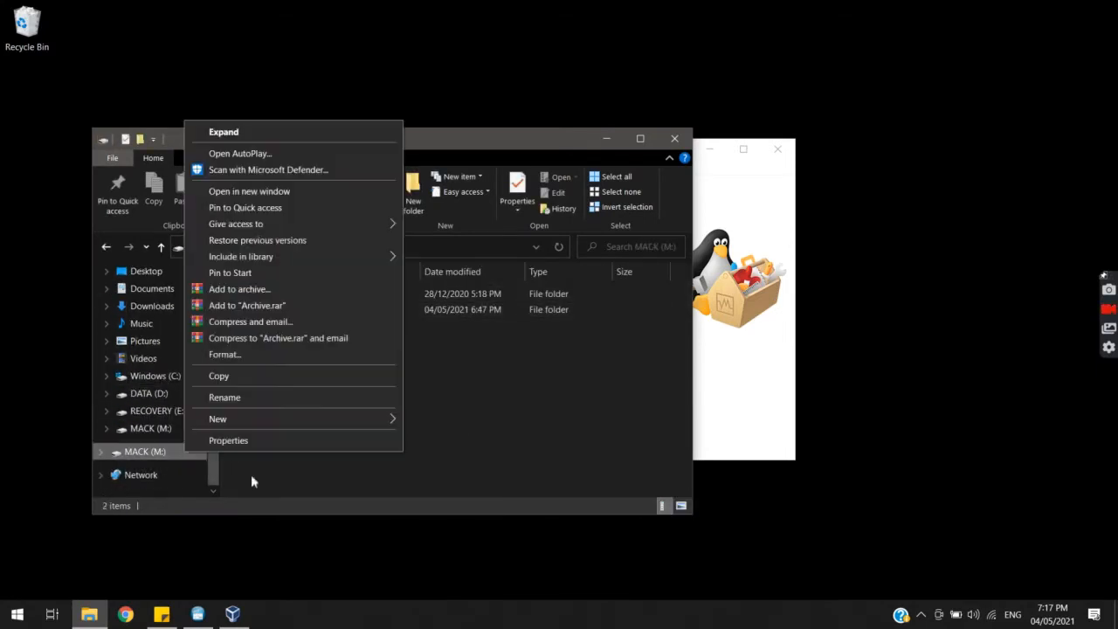
click(254, 443)
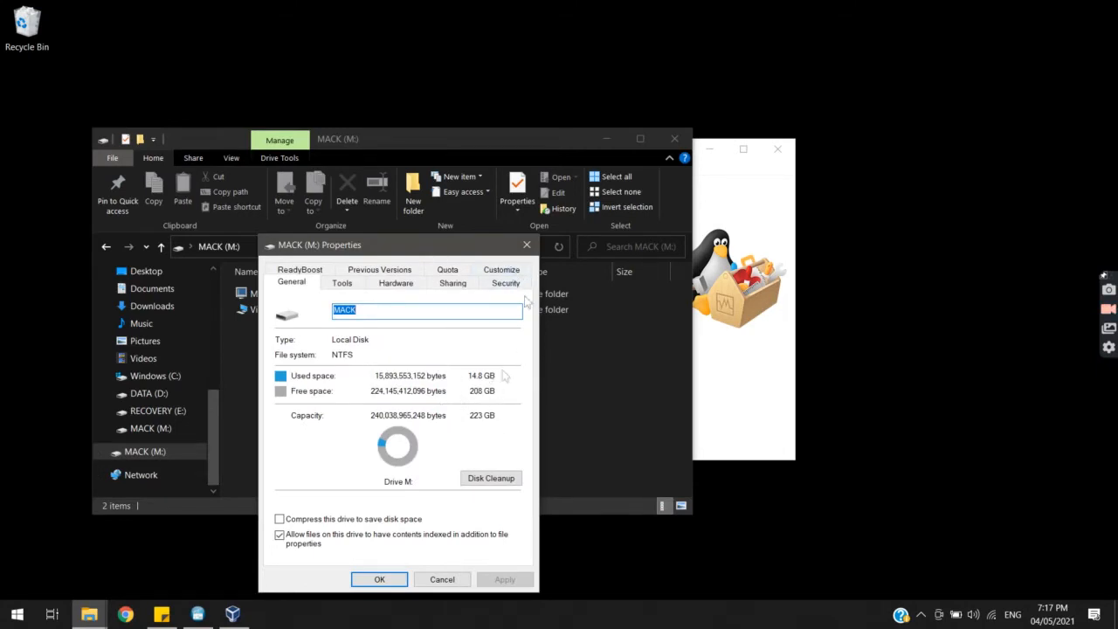
click(526, 248)
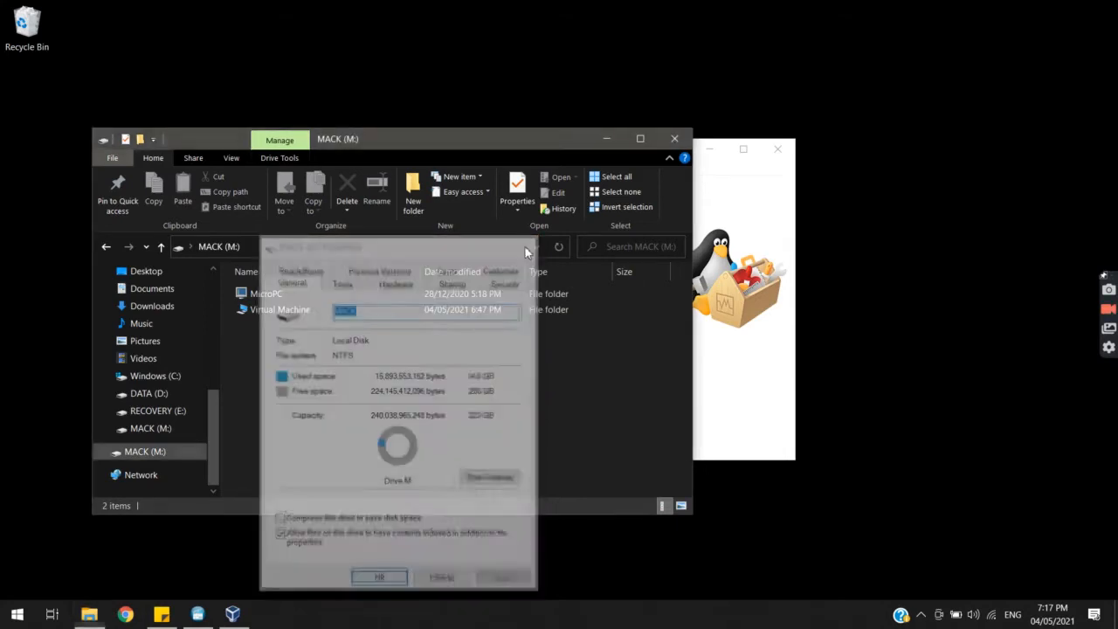
click(675, 139)
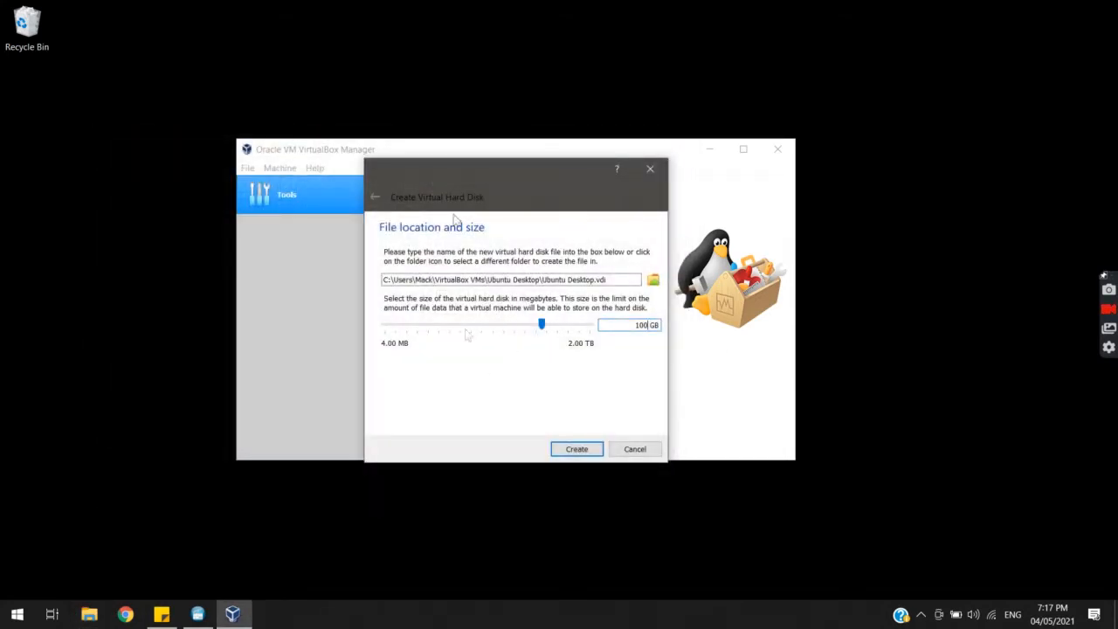
Browse to the Virtual Machine folder on the MACK (M:) drive for the disk file
click(651, 284)
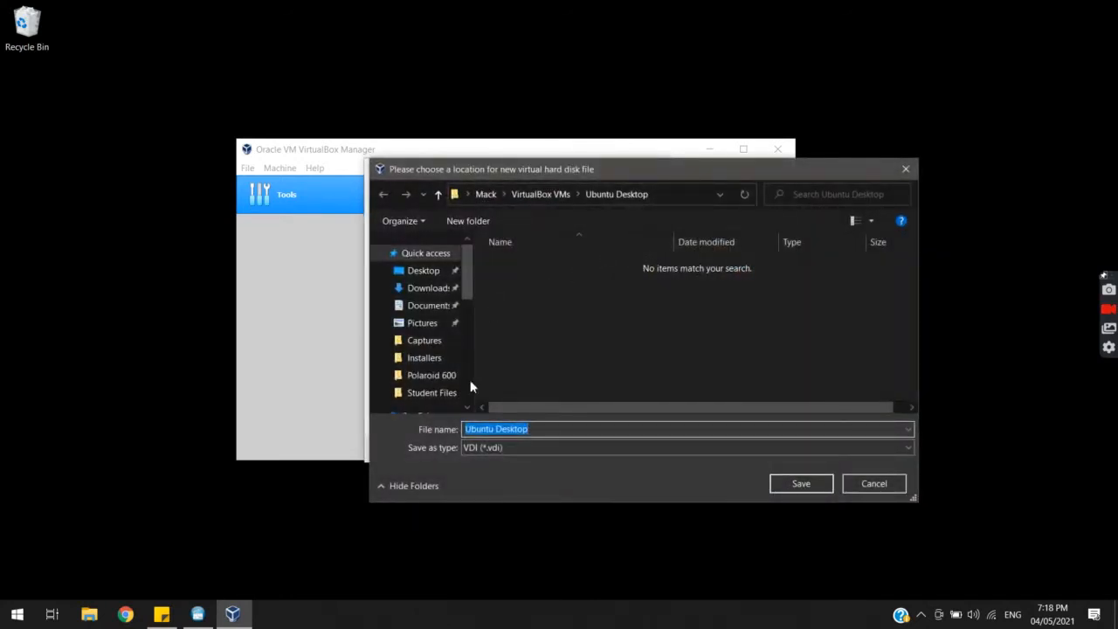
scroll(450, 377, down, 8)
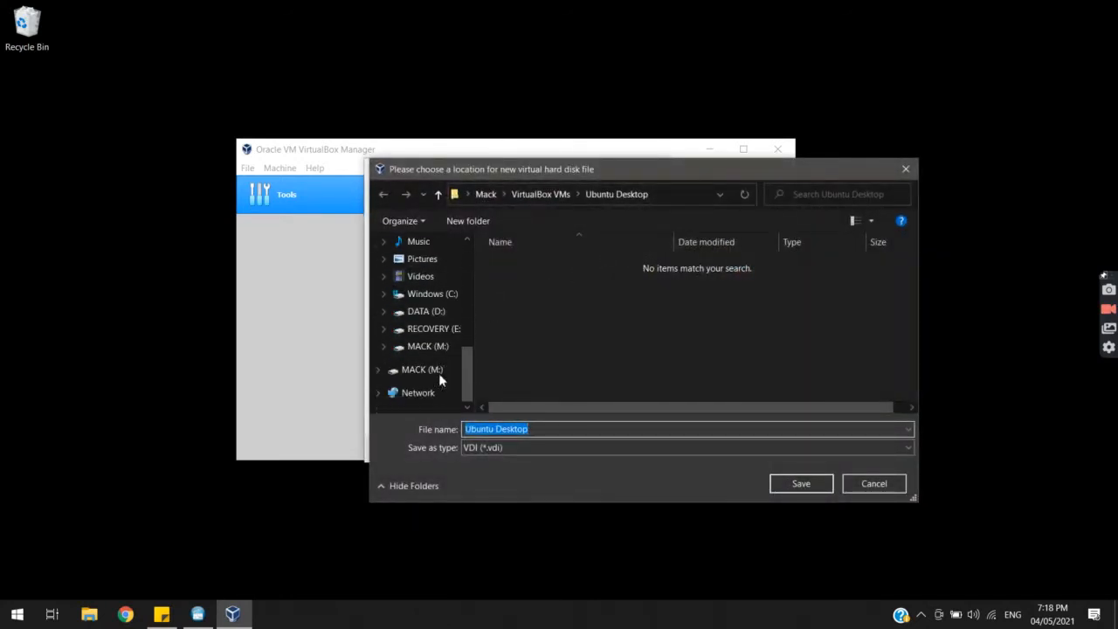
click(437, 371)
double_click(540, 279)
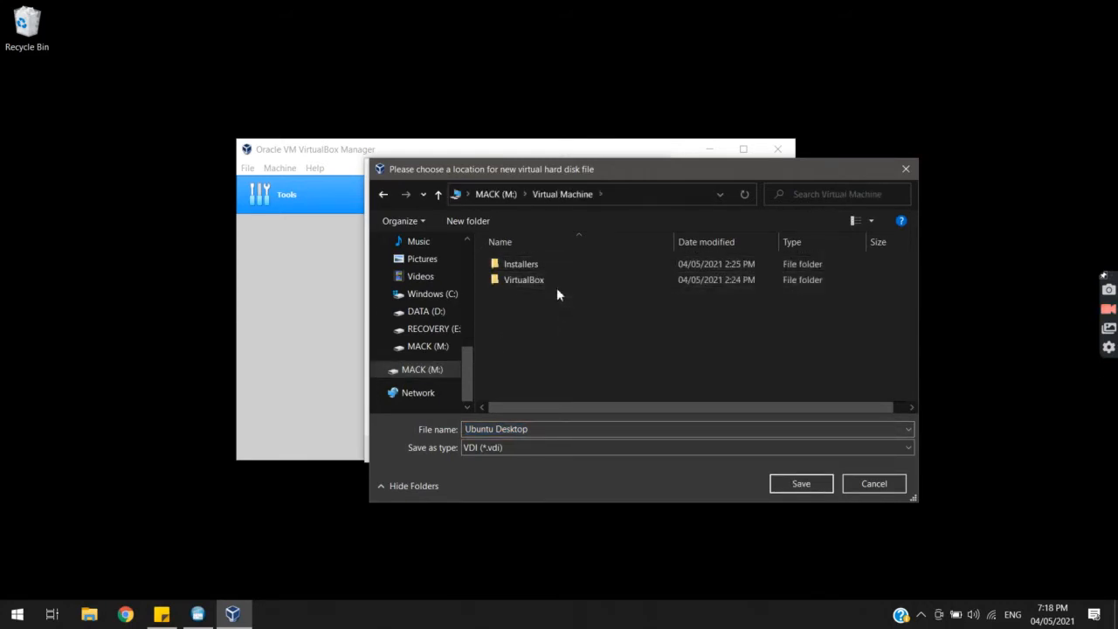
Create a new folder named 'Ubuntu Desktop' inside the Virtual Machine folder
right_click(556, 307)
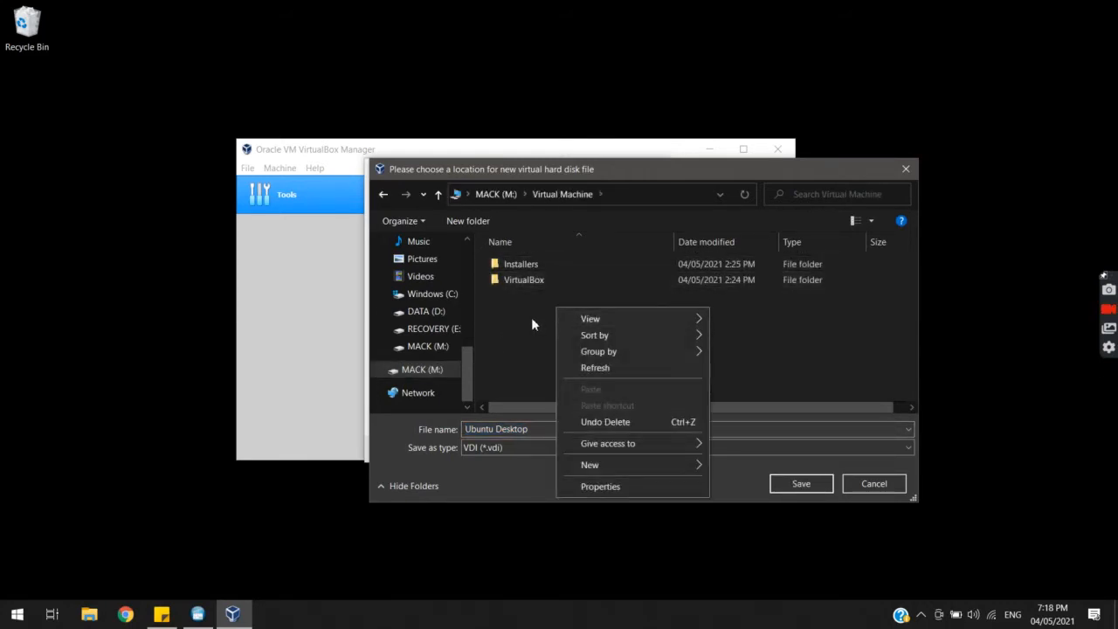
click(532, 324)
right_click(535, 318)
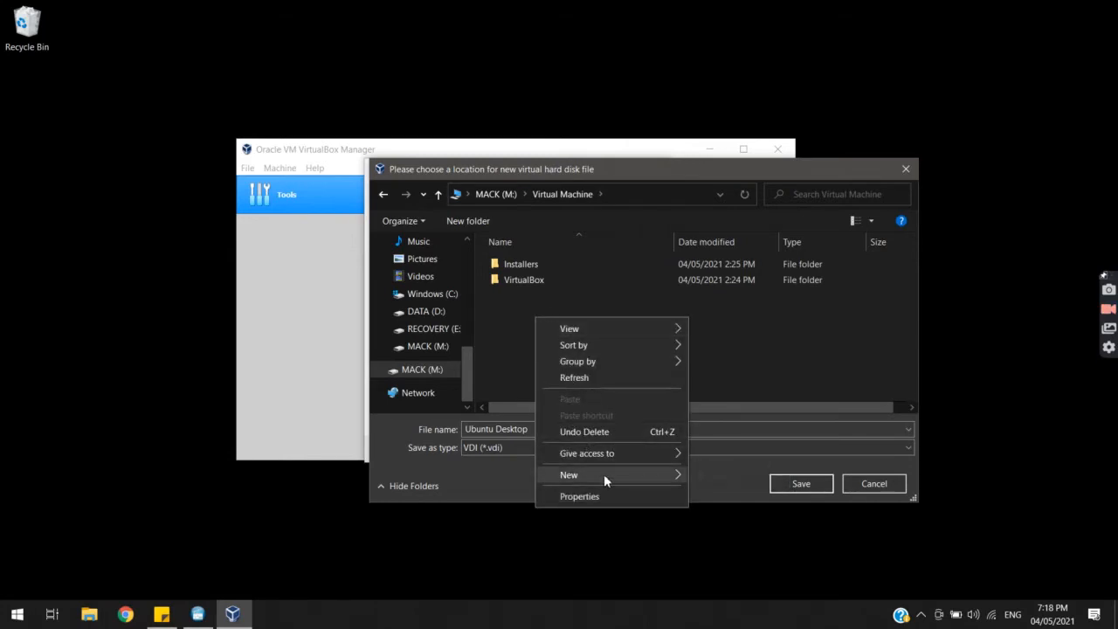
mouse_move(614, 473)
click(709, 479)
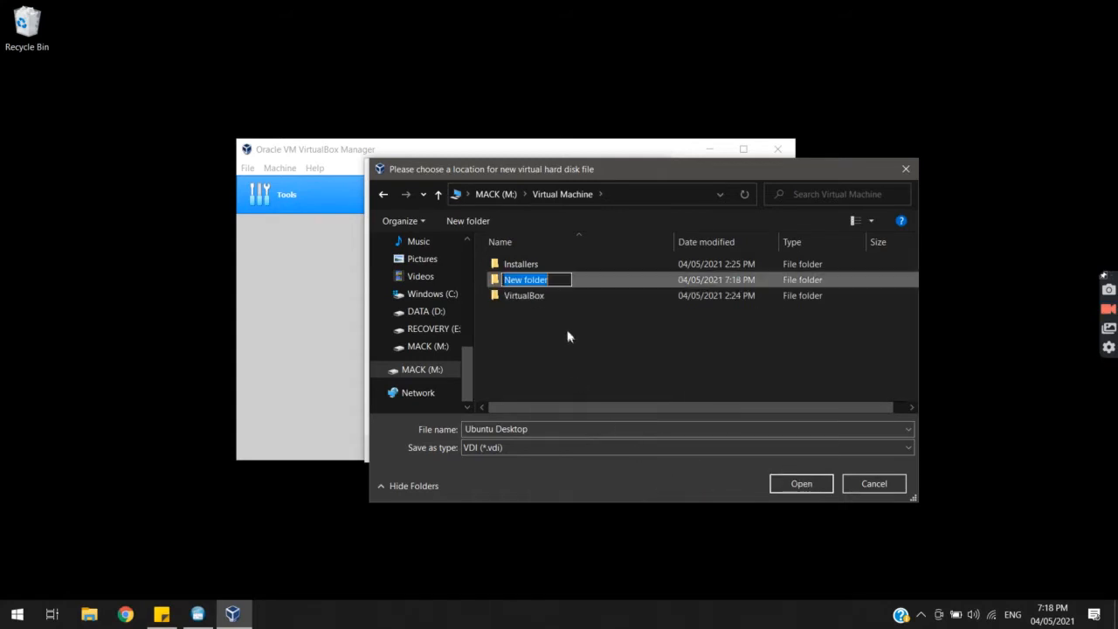
text(Ubuntu Desktop)
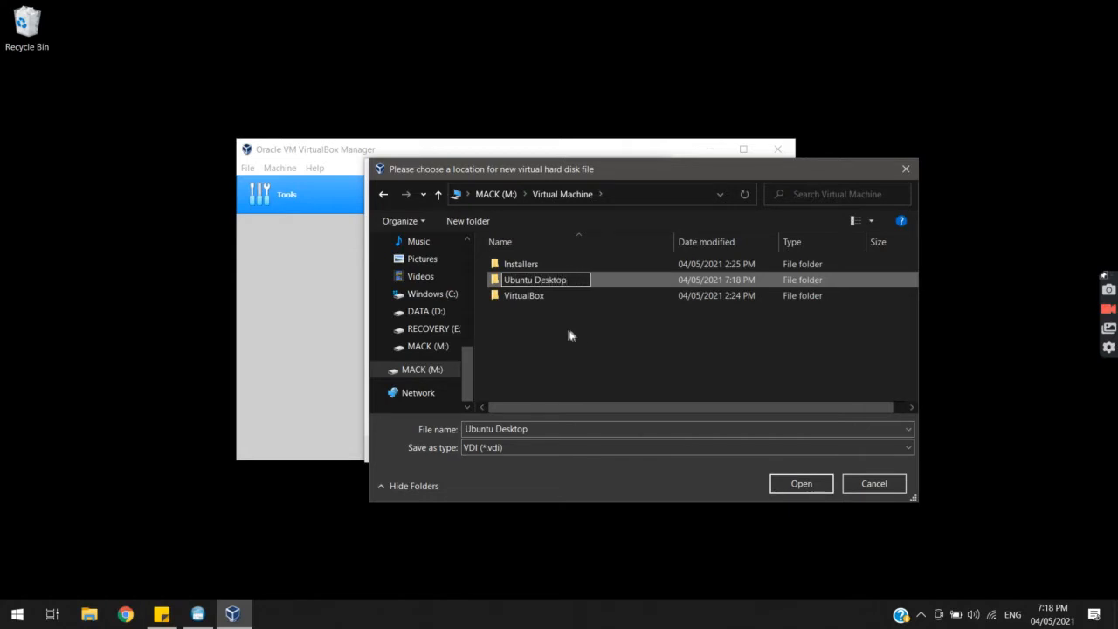
key(Escape)
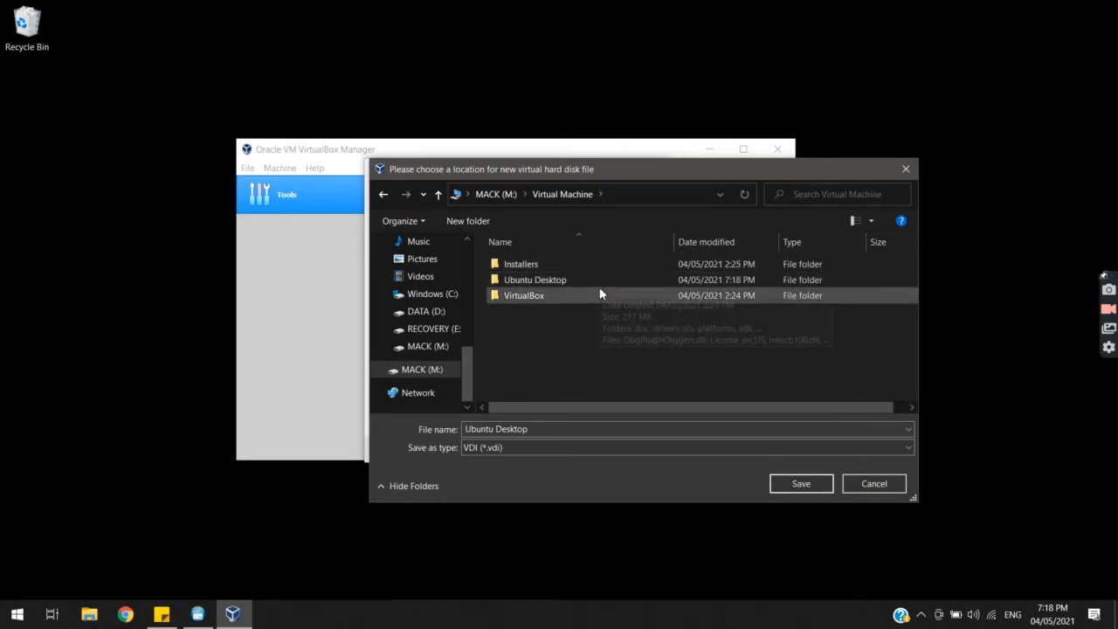
Save Ubuntu Desktop.vdi in the user's home folder on C: after the permission warning
click(599, 279)
click(825, 484)
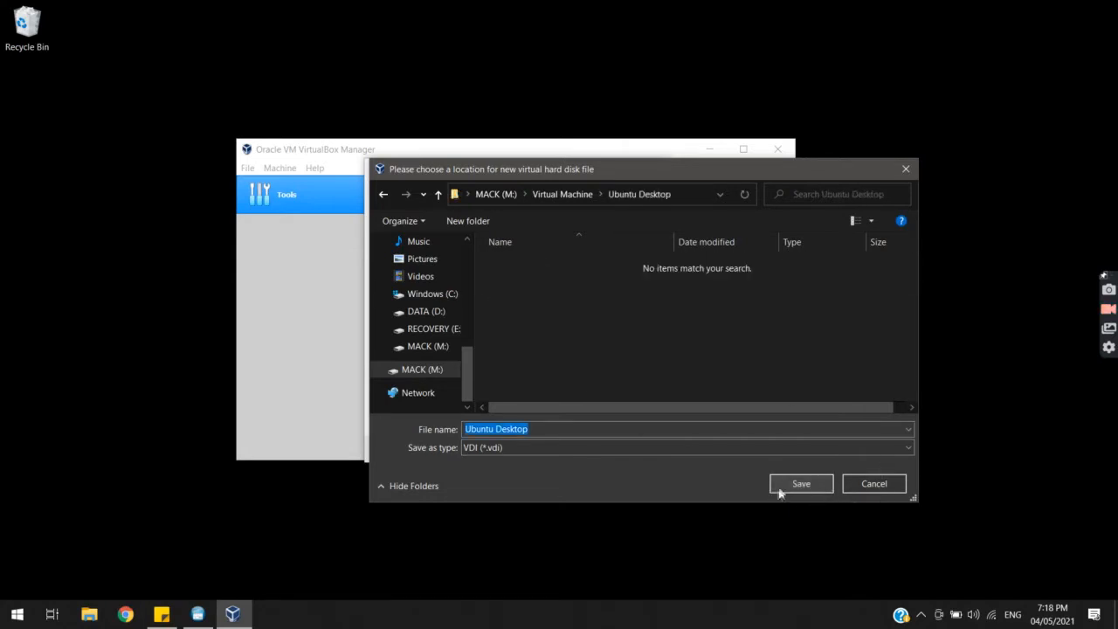
click(797, 484)
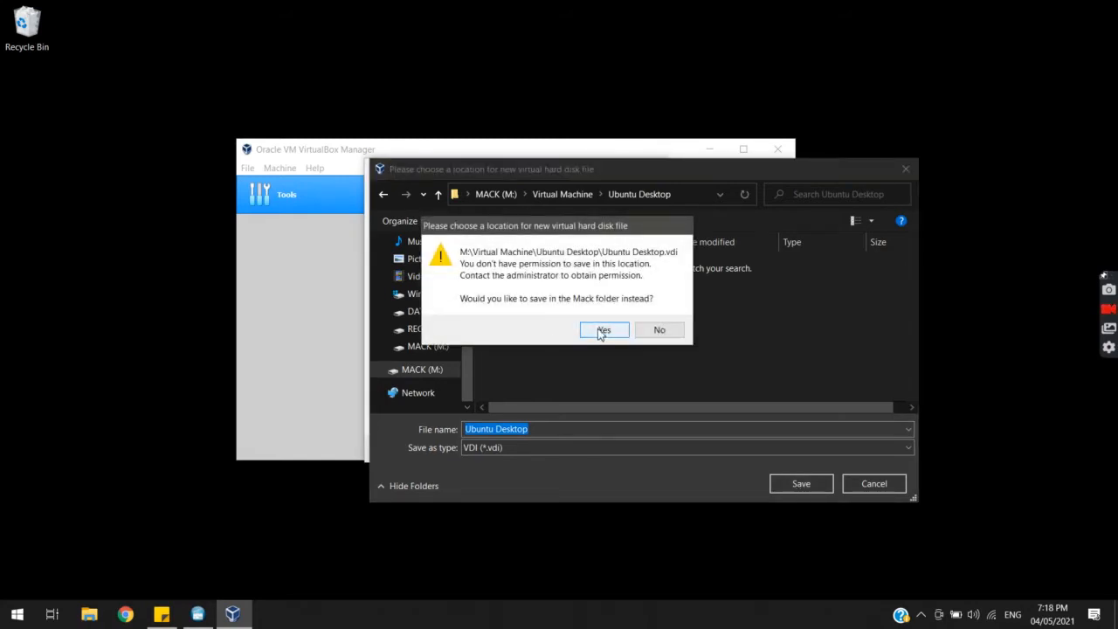
click(602, 330)
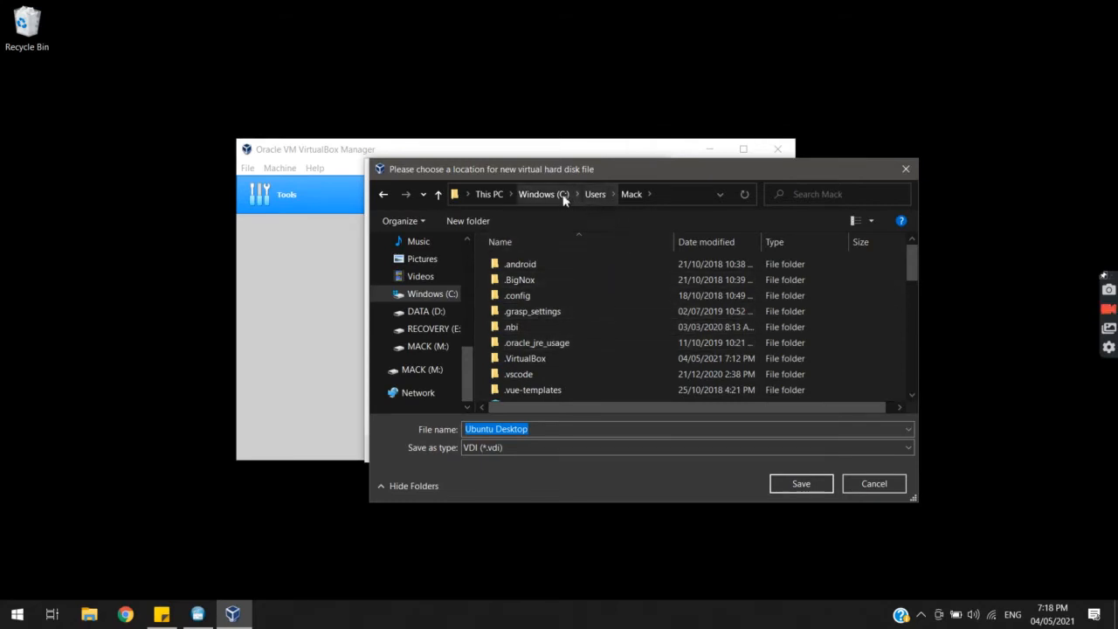
scroll(643, 320, down, 7)
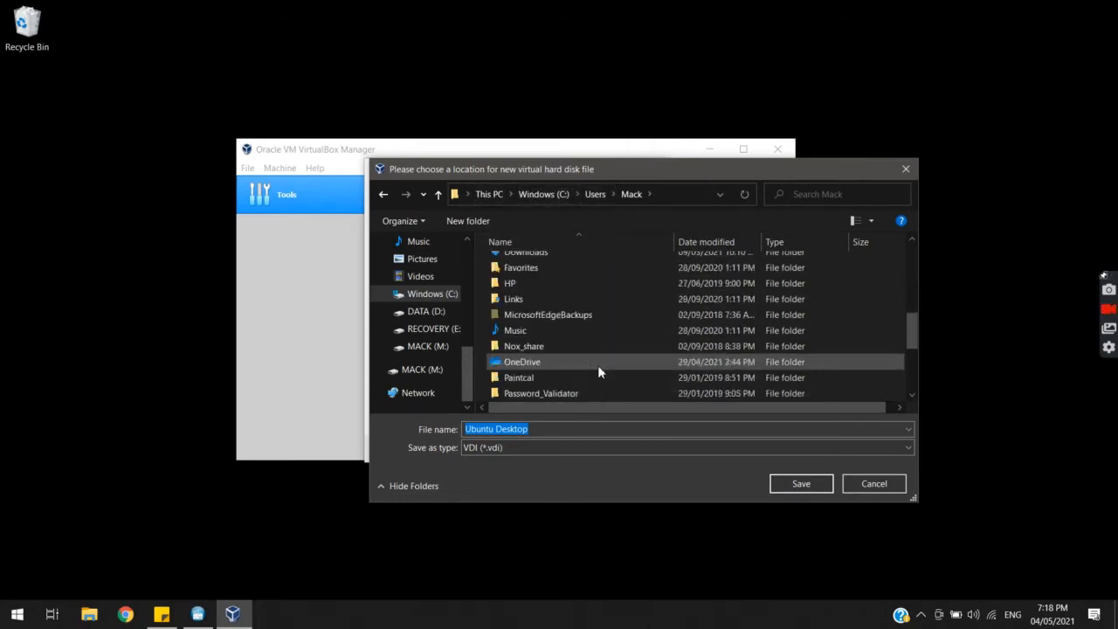
scroll(549, 379, up, 7)
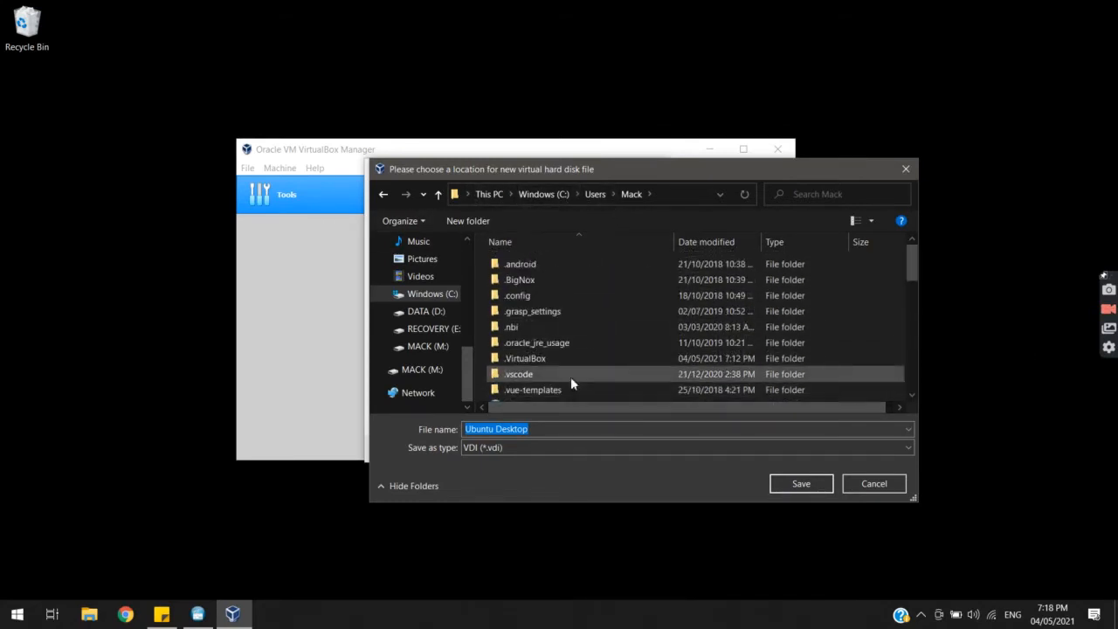
click(817, 482)
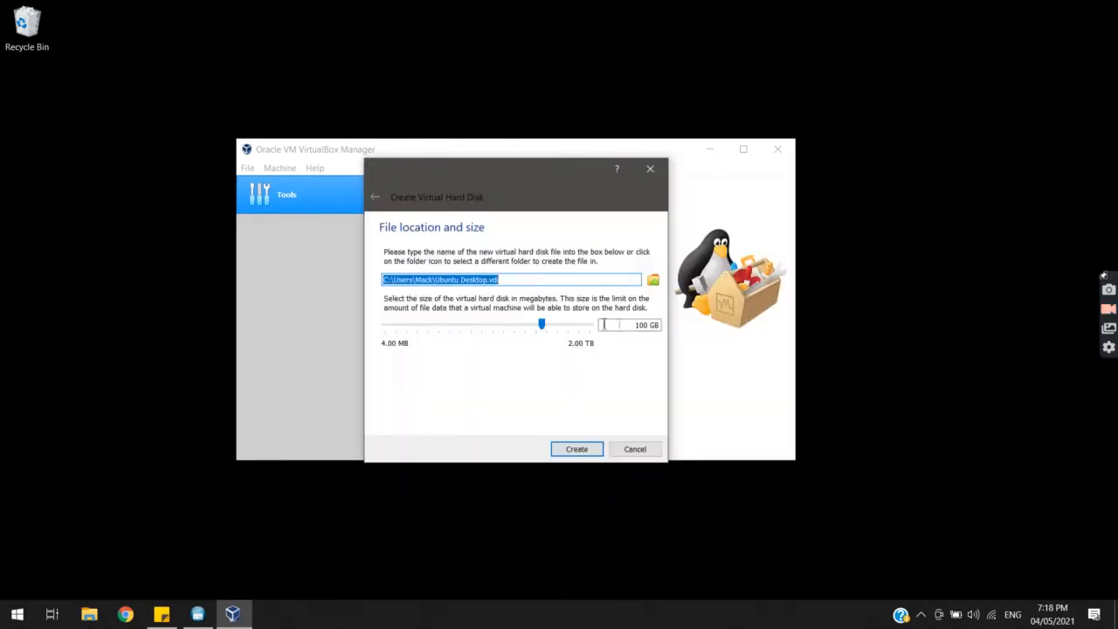
Set the virtual disk to 50 GB and create the Ubuntu Desktop machine
mouse_move(541, 323)
mouse_down()
mouse_move(515, 327)
mouse_move(535, 339)
mouse_up()
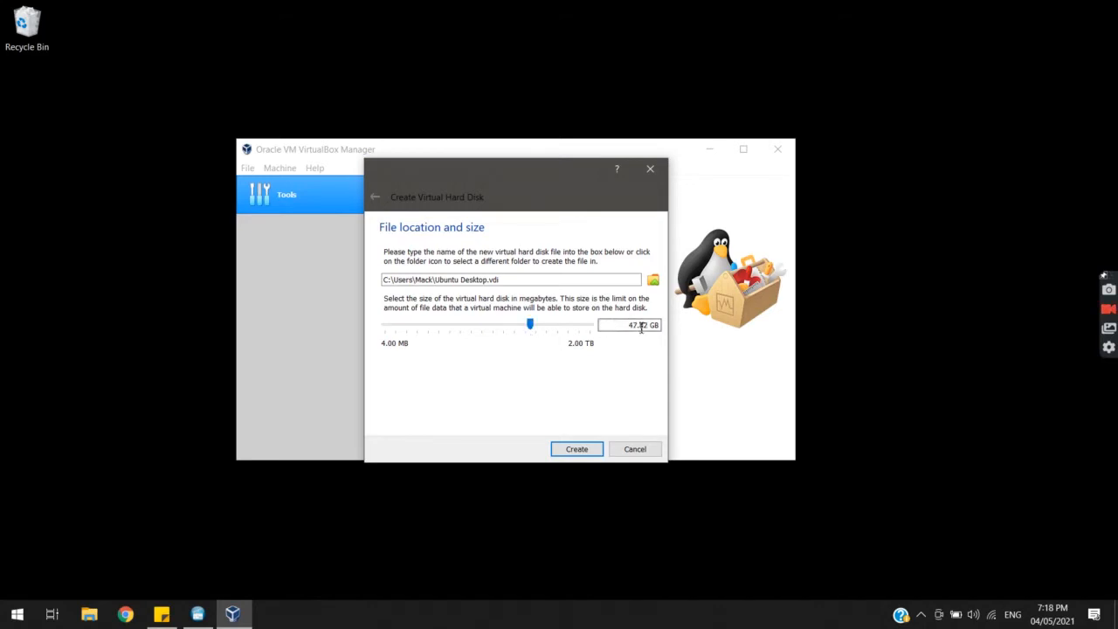
drag(648, 327, 629, 327)
text(50)
click(594, 448)
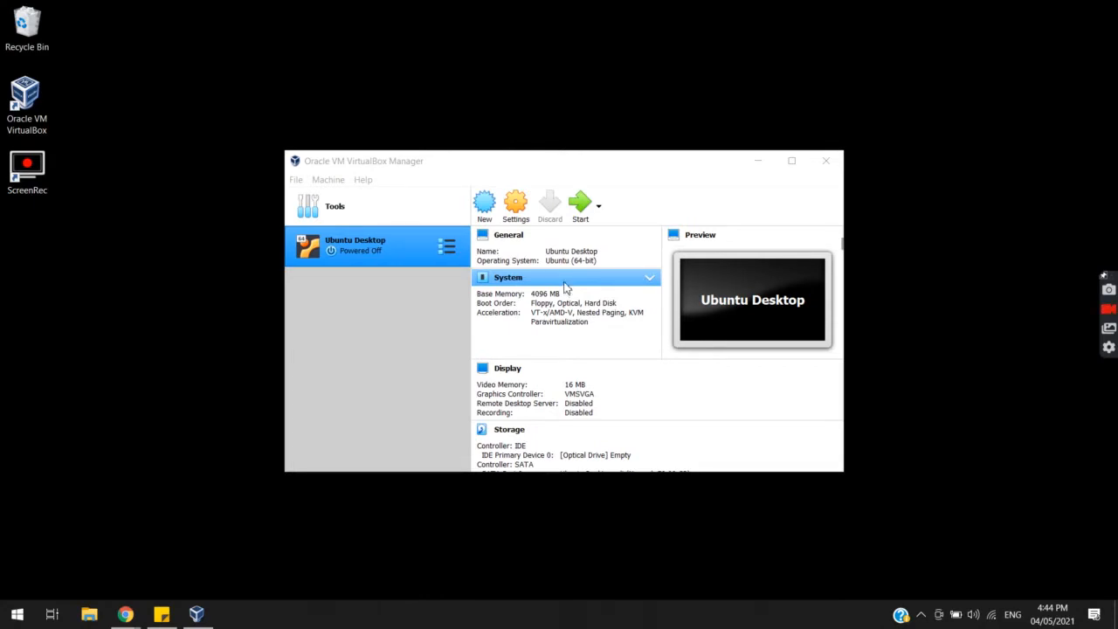
click(525, 205)
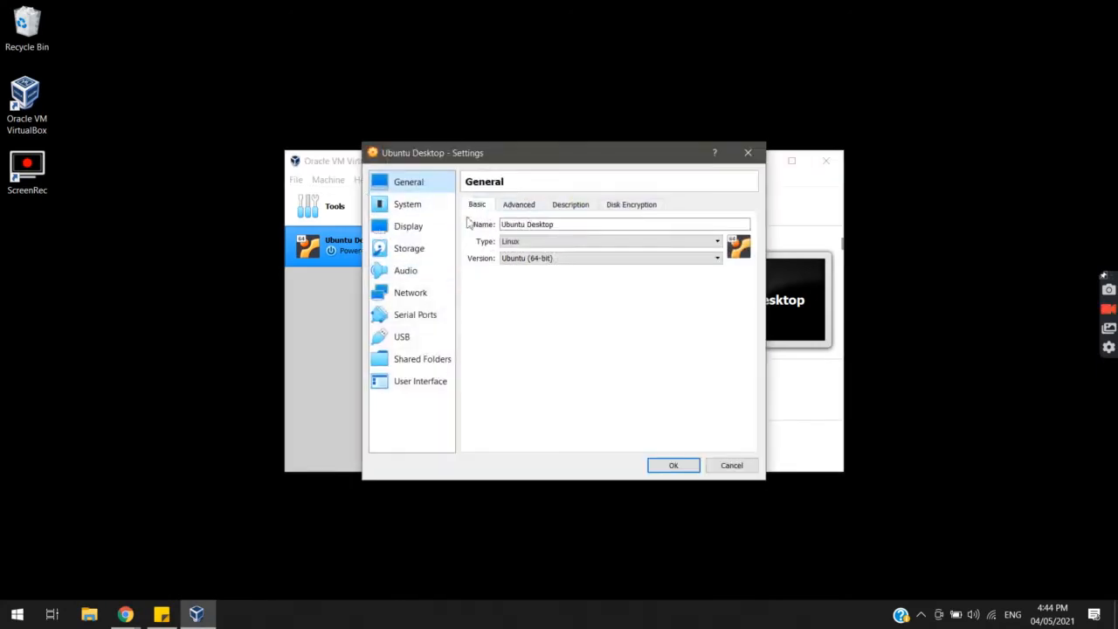
Set Shared Clipboard and Drag'n'Drop to Bidirectional under General > Advanced
click(518, 206)
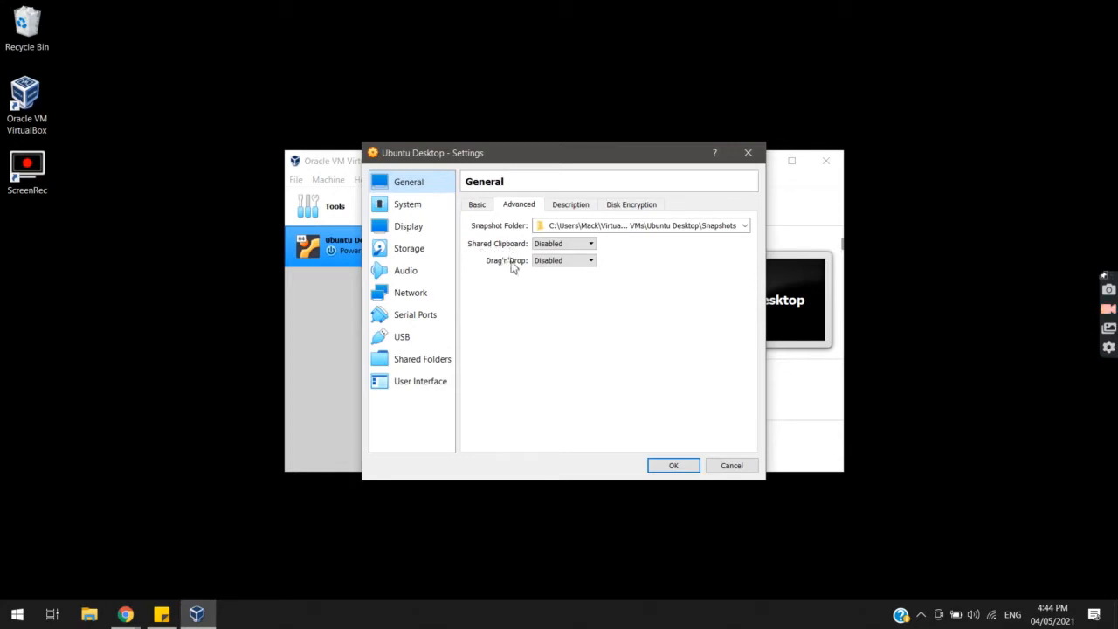
click(563, 247)
click(563, 282)
click(561, 260)
click(561, 298)
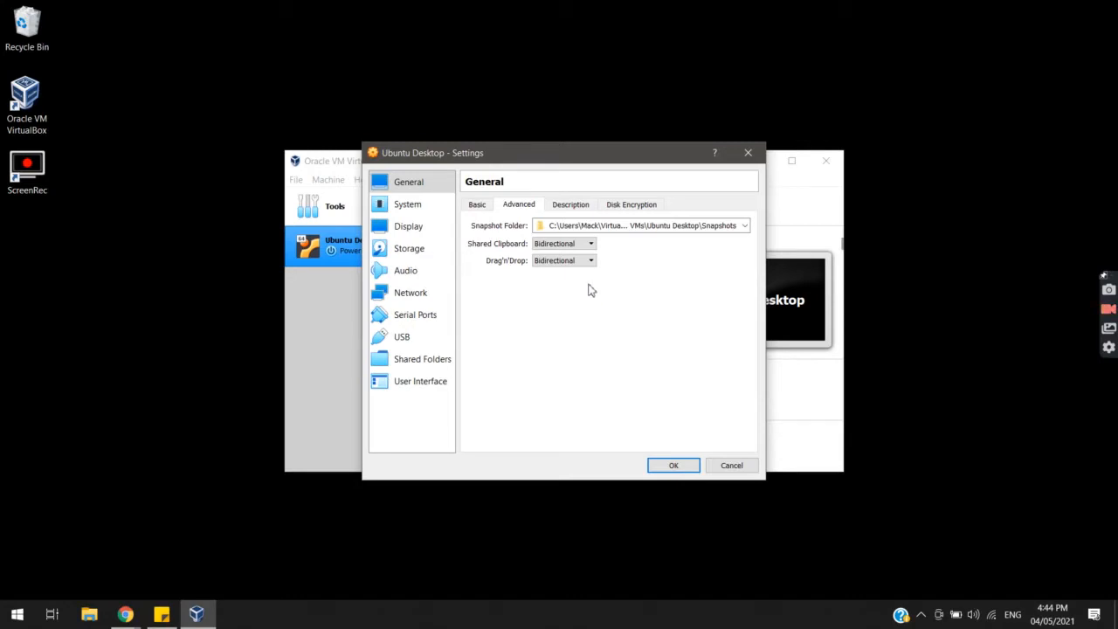
click(414, 210)
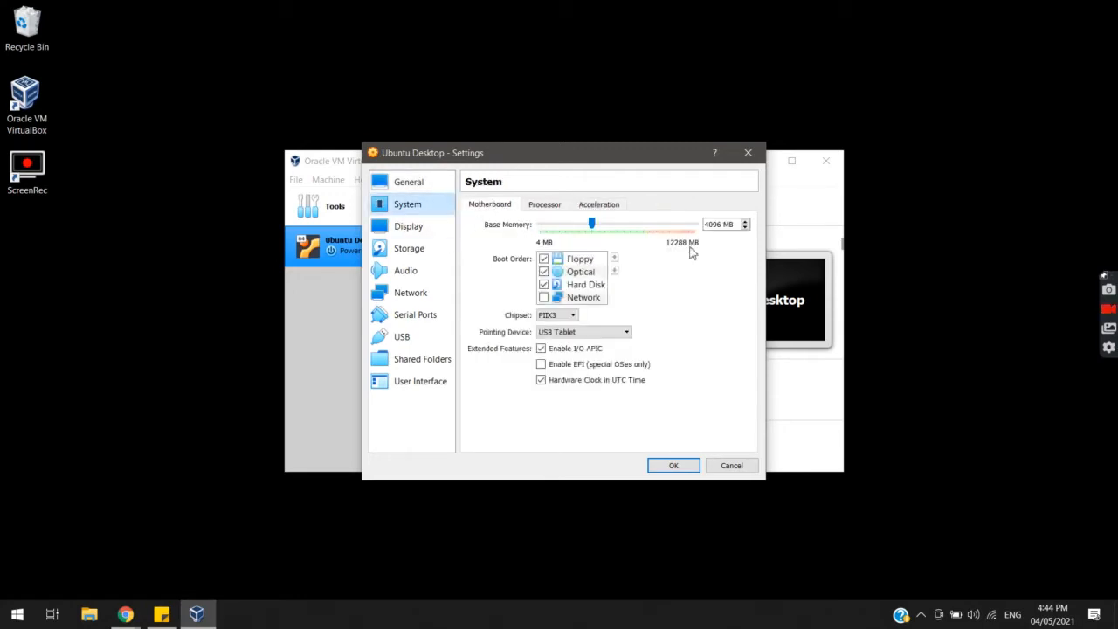
Set Processor(s) to 4 on the System page, then go to Storage settings
click(544, 207)
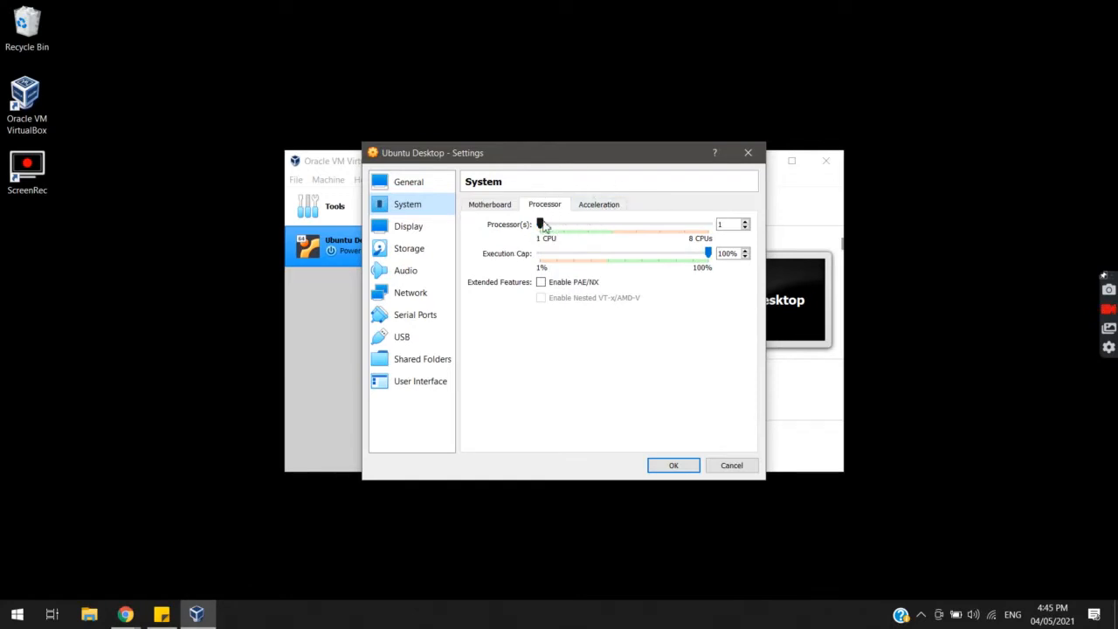
drag(550, 225, 611, 229)
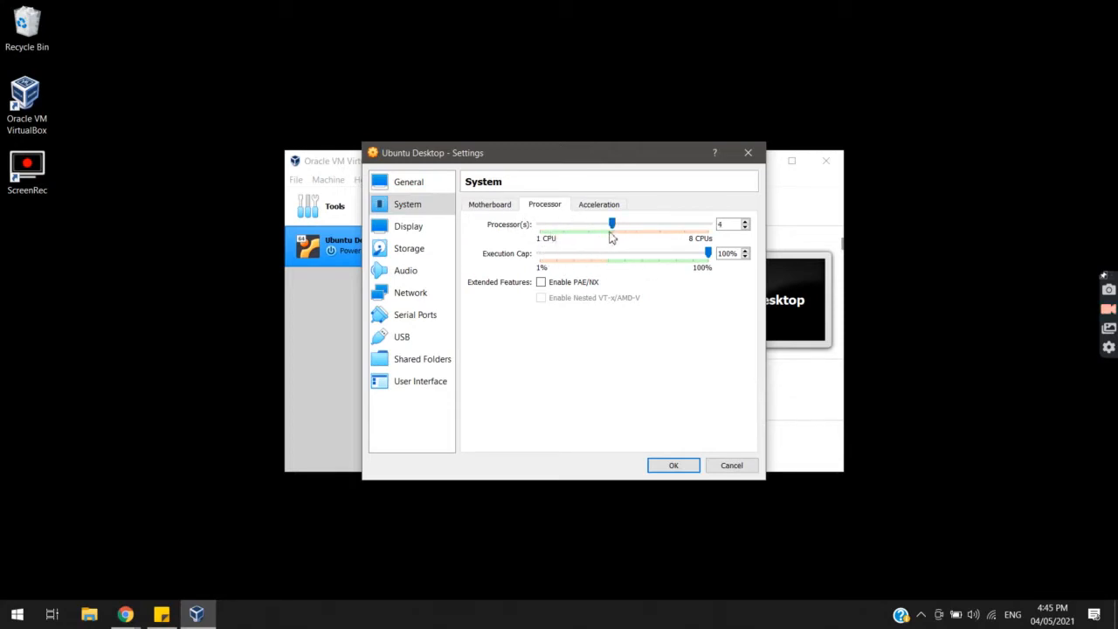
click(435, 230)
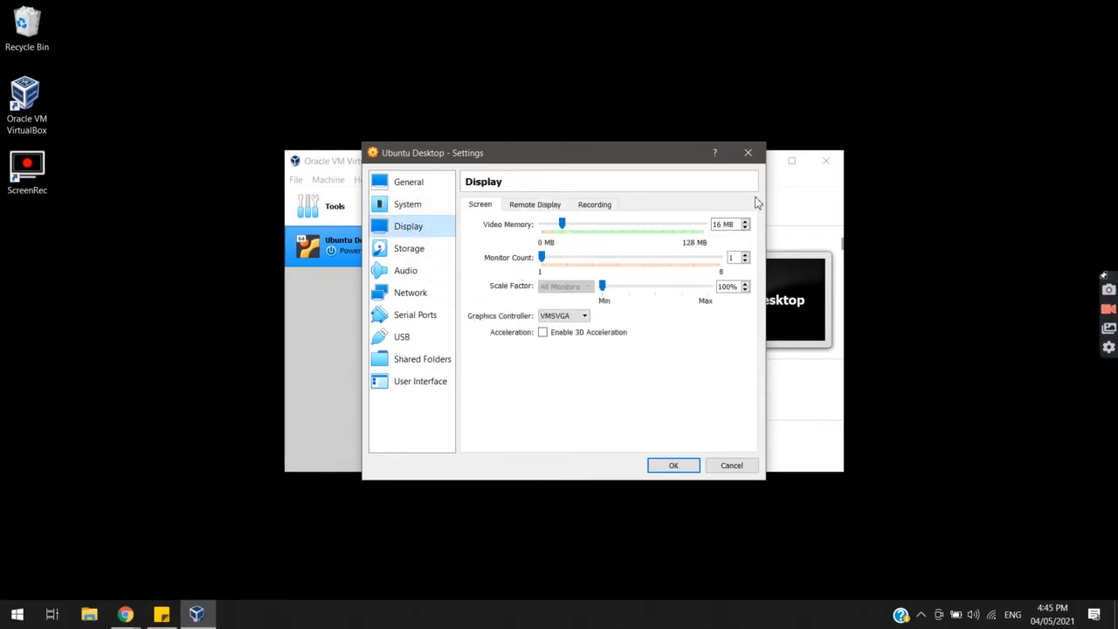
click(429, 258)
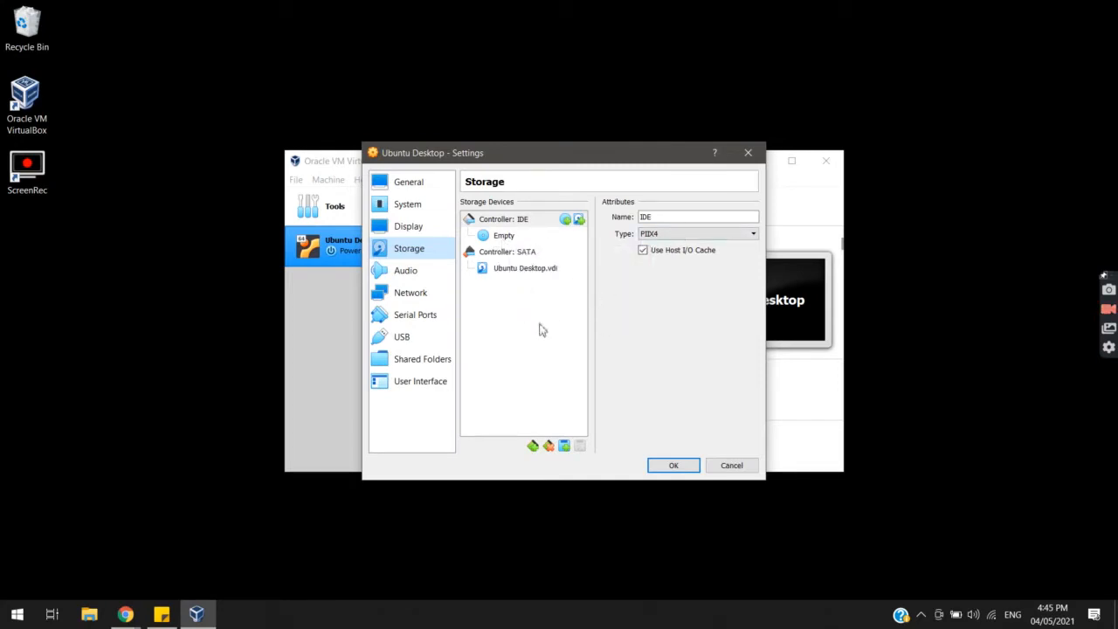
Load the ubuntu-20.04.2.0-desktop-amd64 ISO into the empty IDE optical drive and save the settings
click(509, 237)
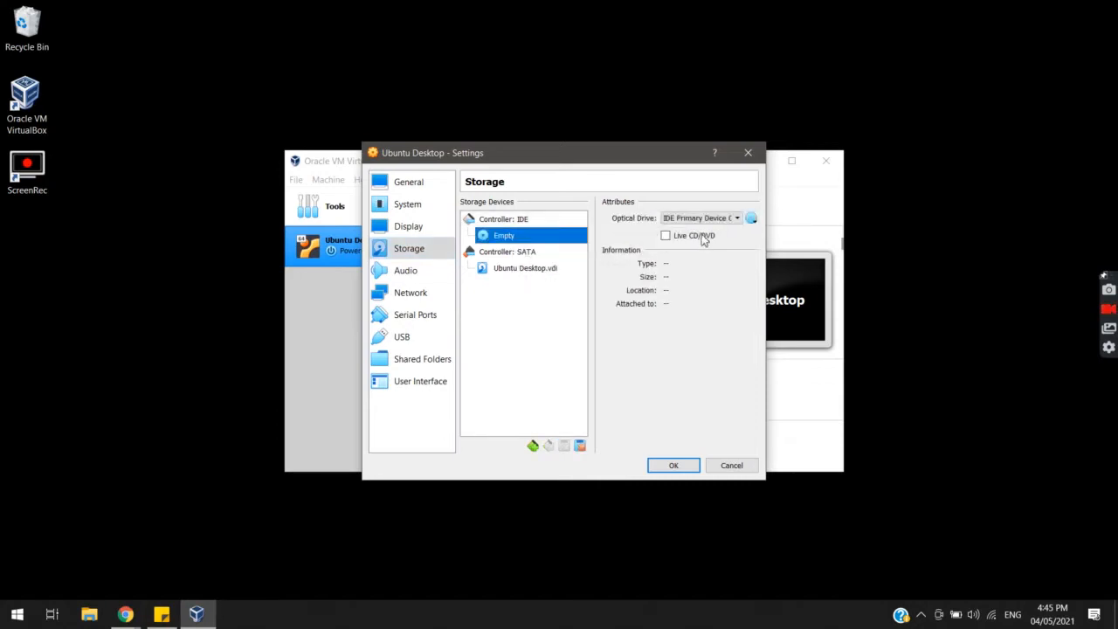
click(753, 223)
click(798, 252)
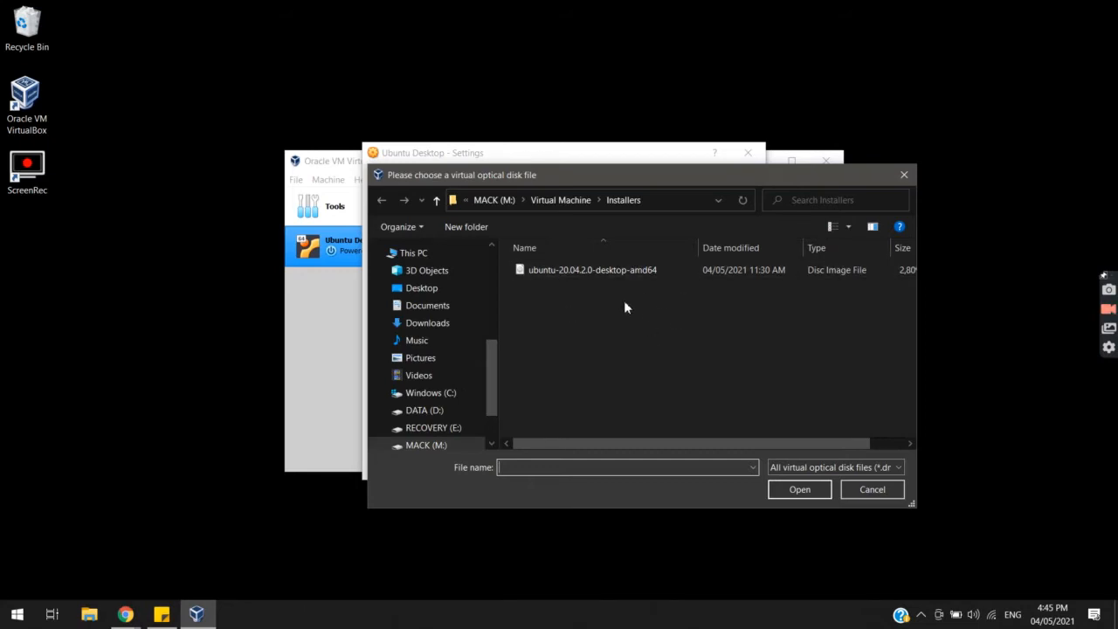
click(589, 272)
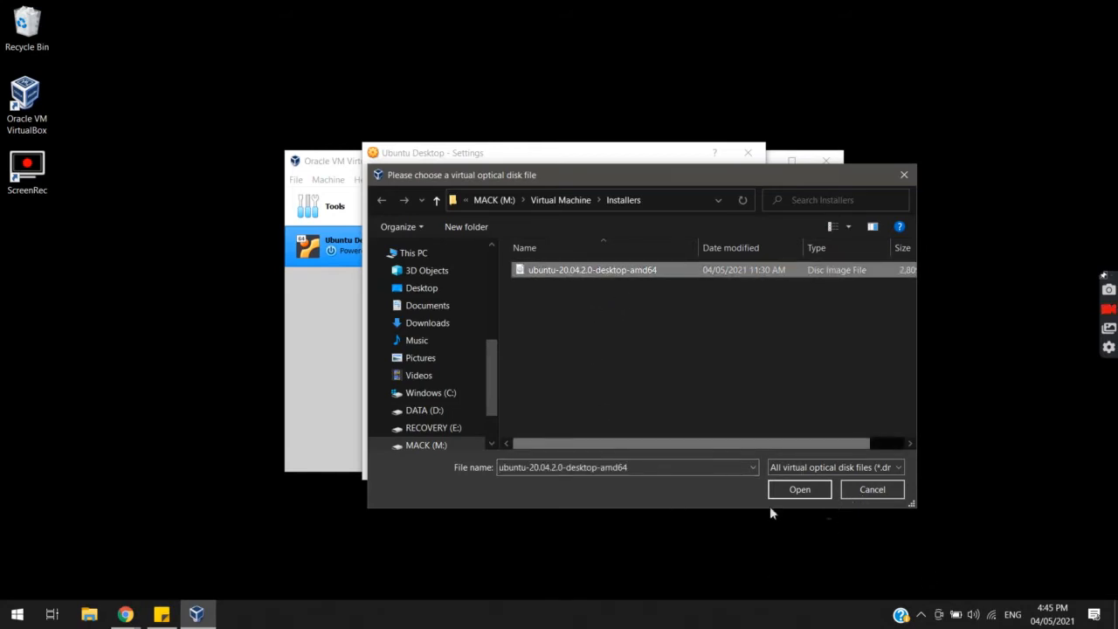
click(799, 489)
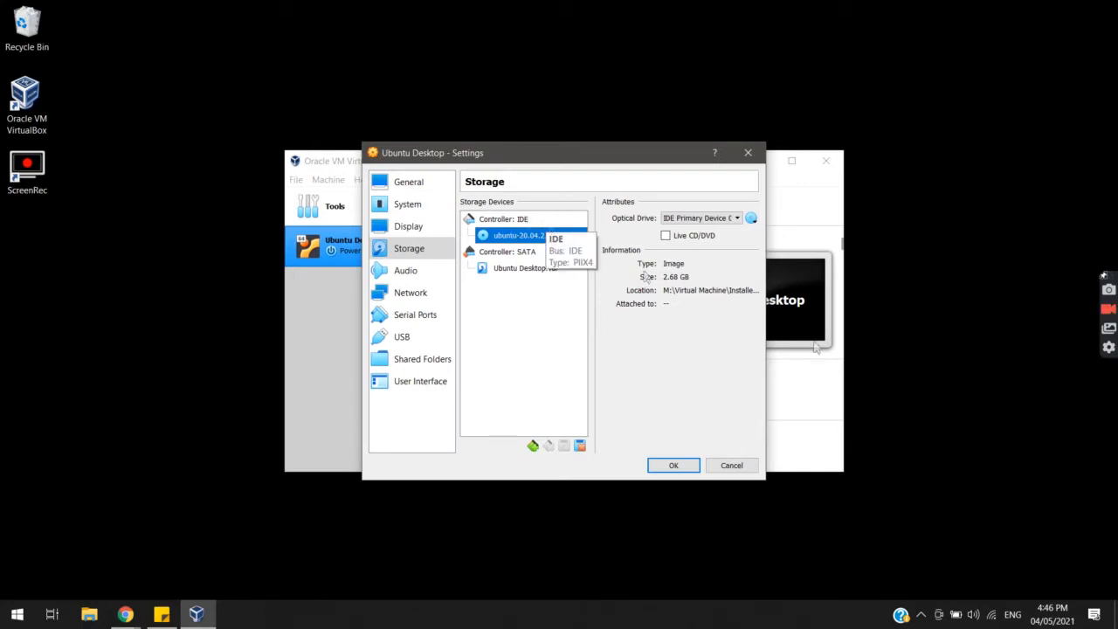
click(678, 467)
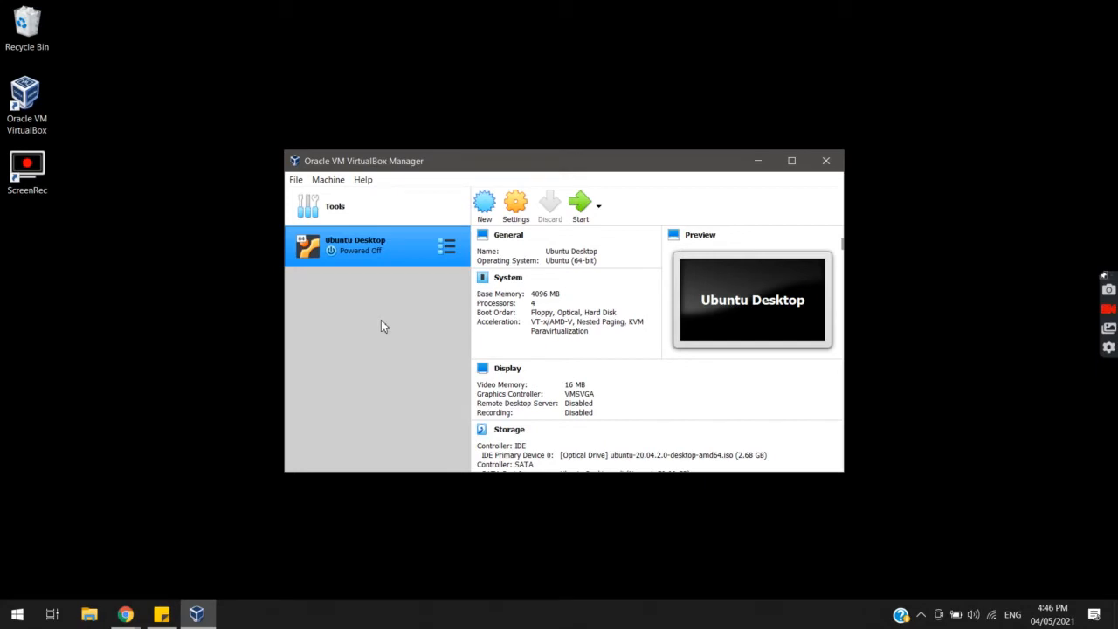
Start the Ubuntu Desktop VM and boot it from the Ubuntu 20.04 installer ISO
click(580, 208)
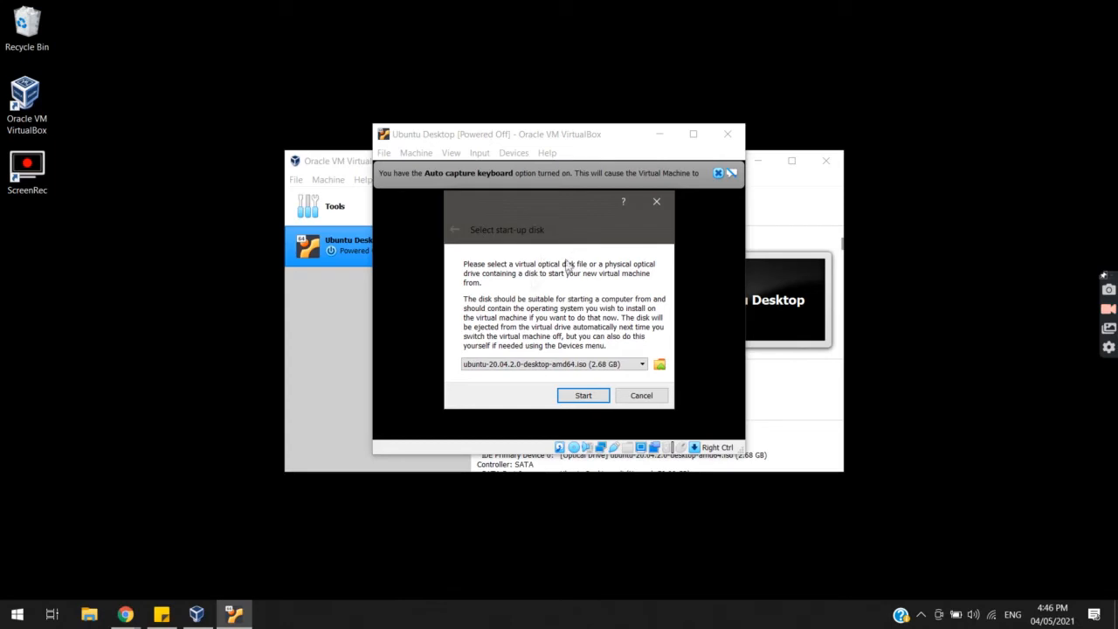
click(582, 395)
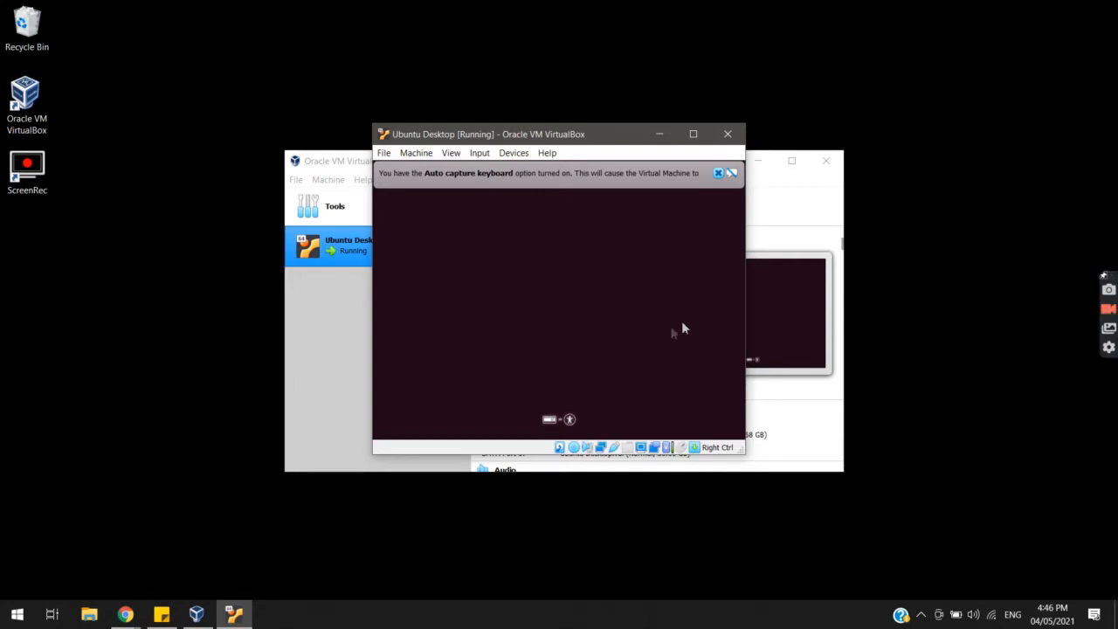
Resize the VM window and dismiss the pointer integration and keyboard capture notices
drag(744, 453, 804, 442)
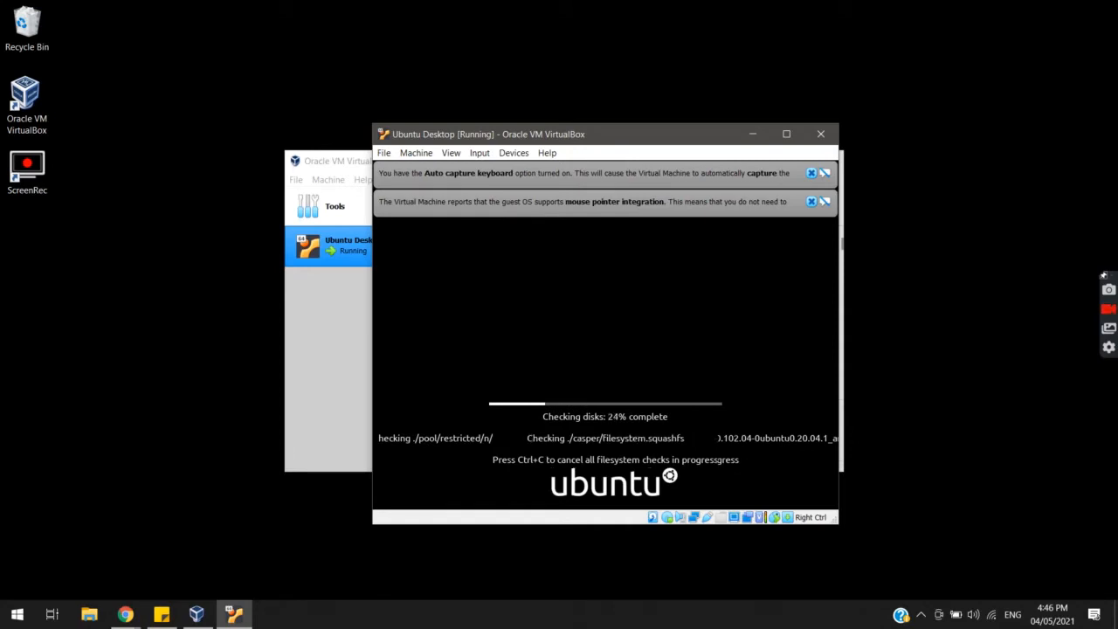
click(810, 200)
click(810, 172)
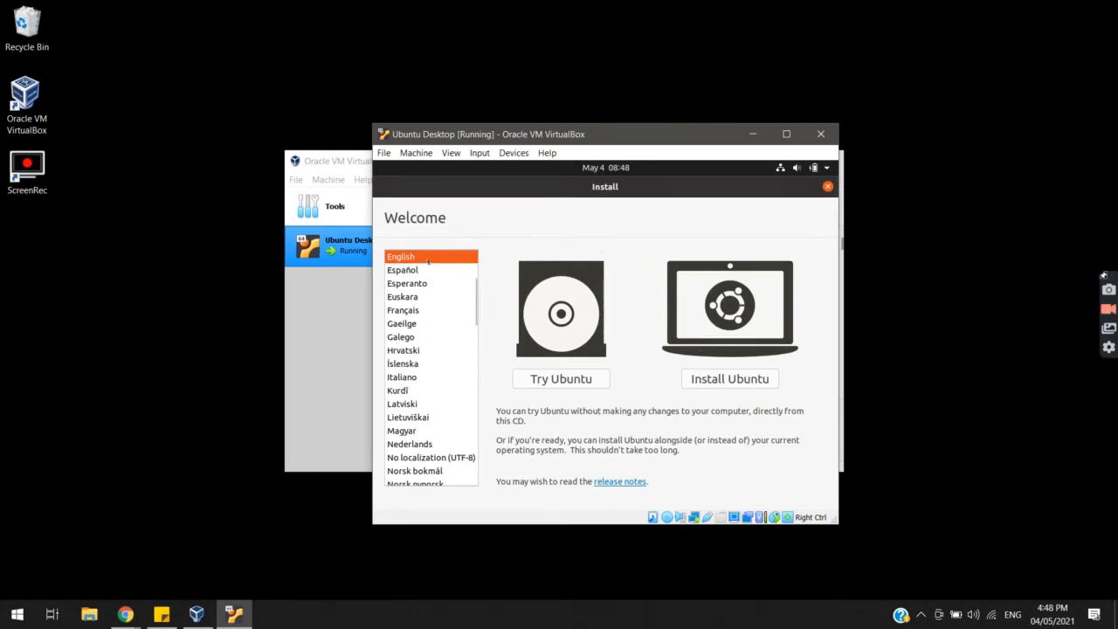
Begin the Ubuntu install and test the keyboard by typing 'qwerty' in the test field
click(748, 381)
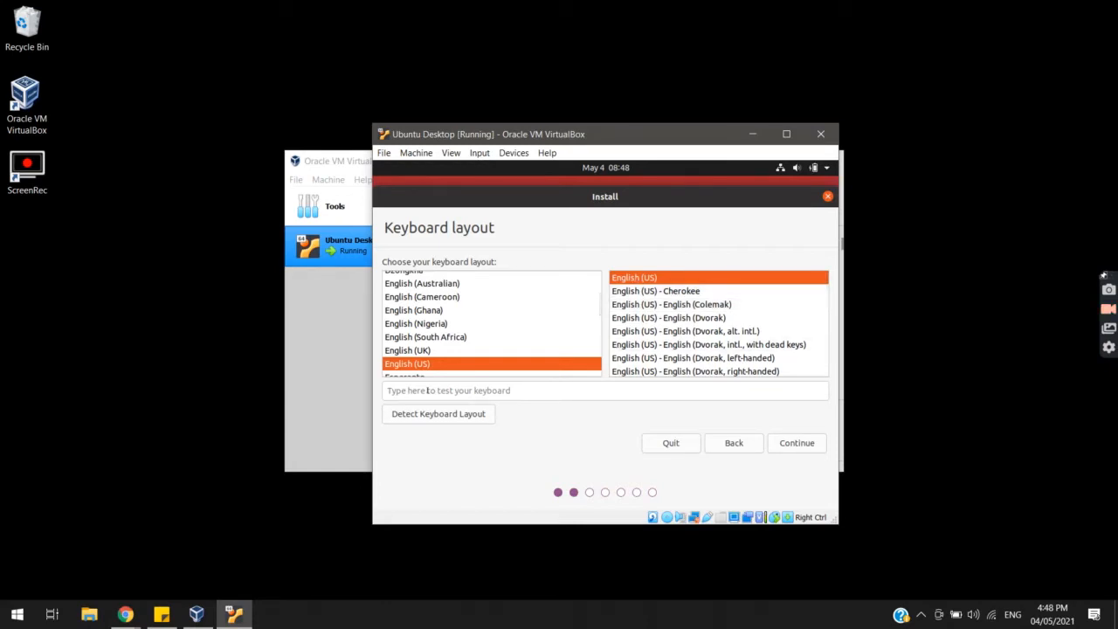
click(488, 390)
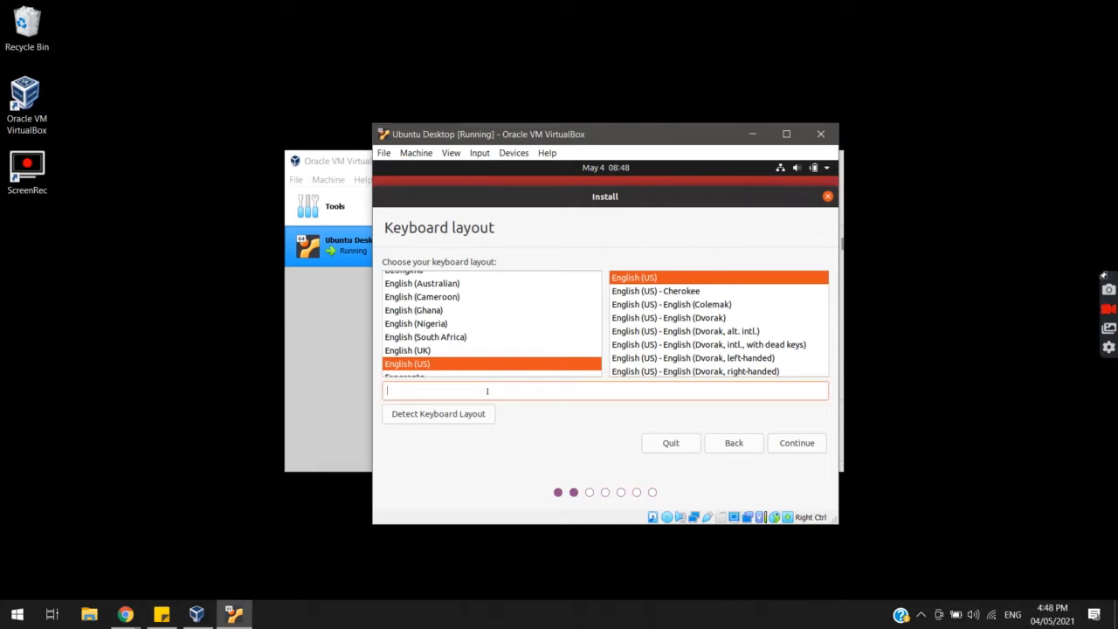
text(qwerty)
Try automatic layout detection, then abandon it and continue with English (US)
click(445, 415)
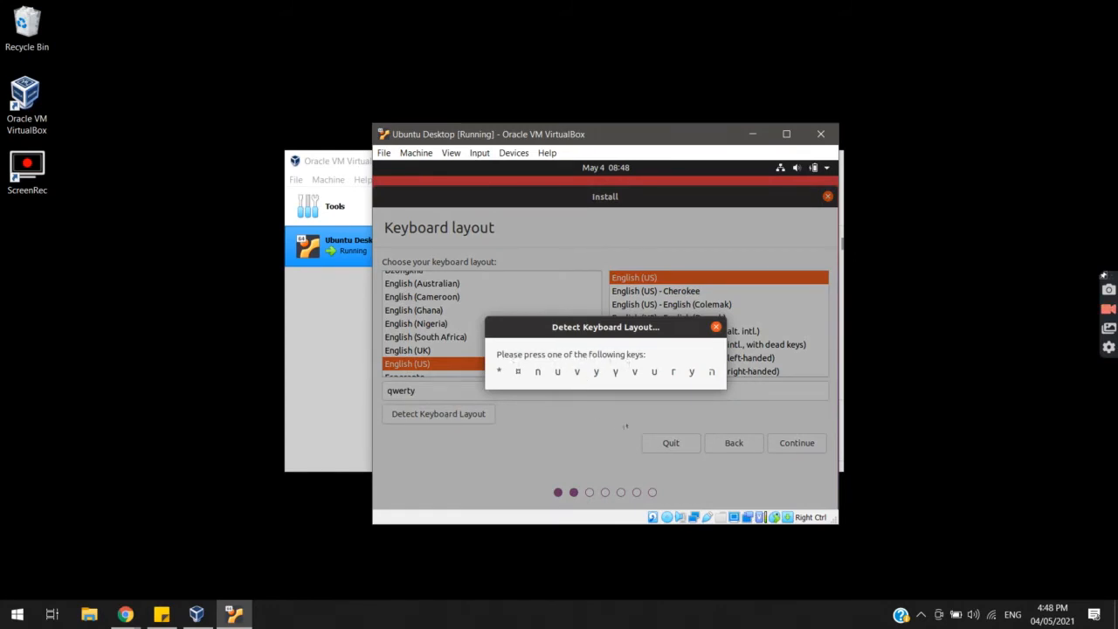
key(y)
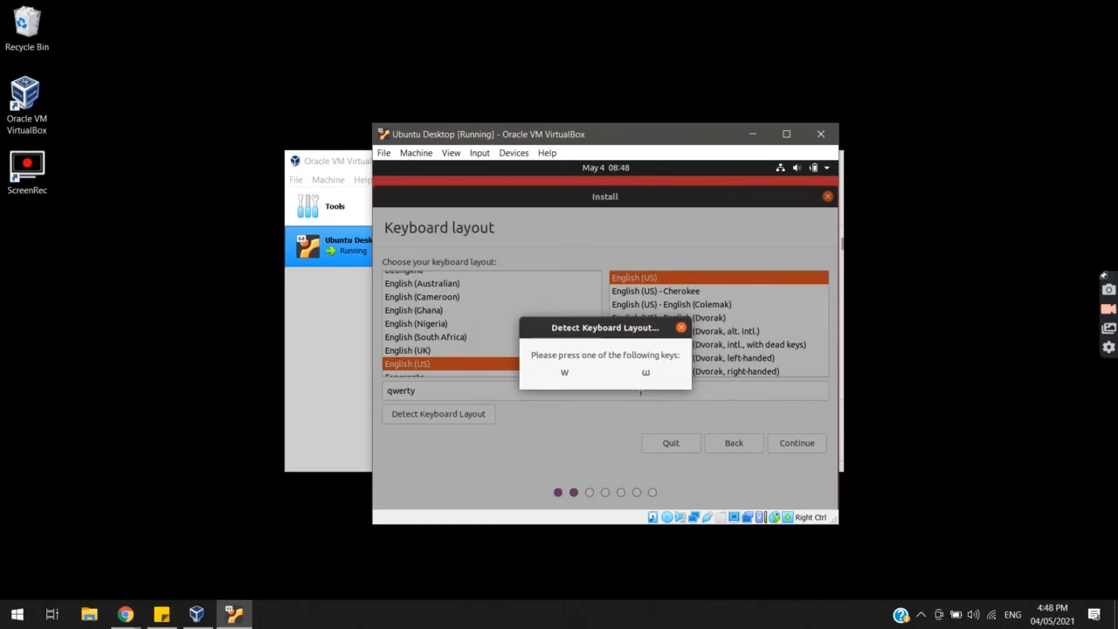
key(w)
key(z)
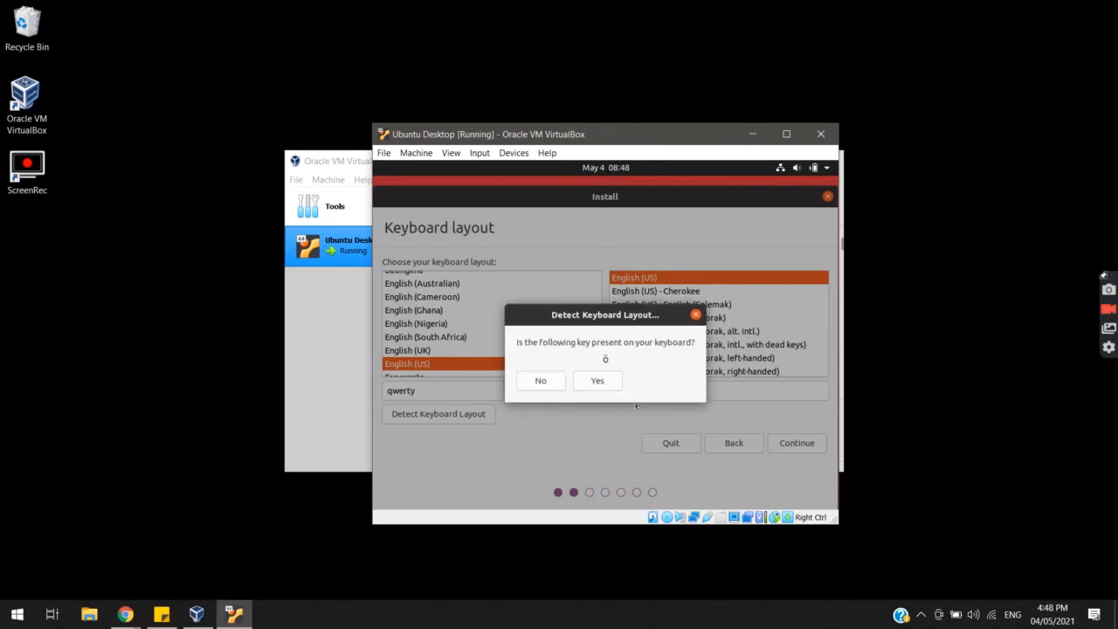
click(535, 388)
click(548, 386)
click(550, 385)
click(555, 386)
click(555, 385)
drag(666, 133, 637, 108)
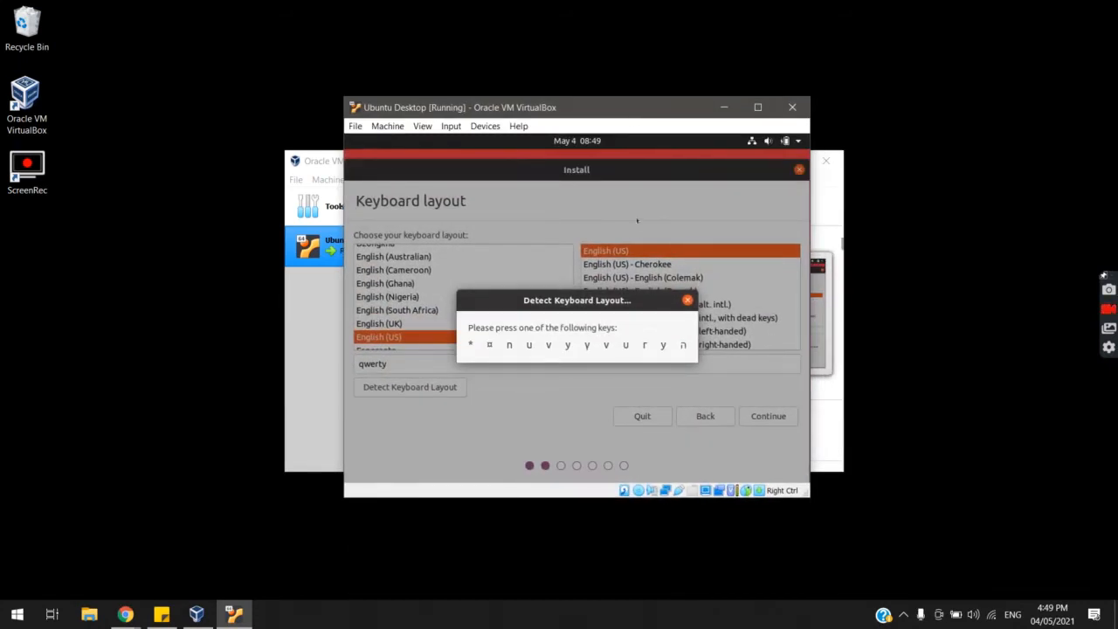
click(687, 299)
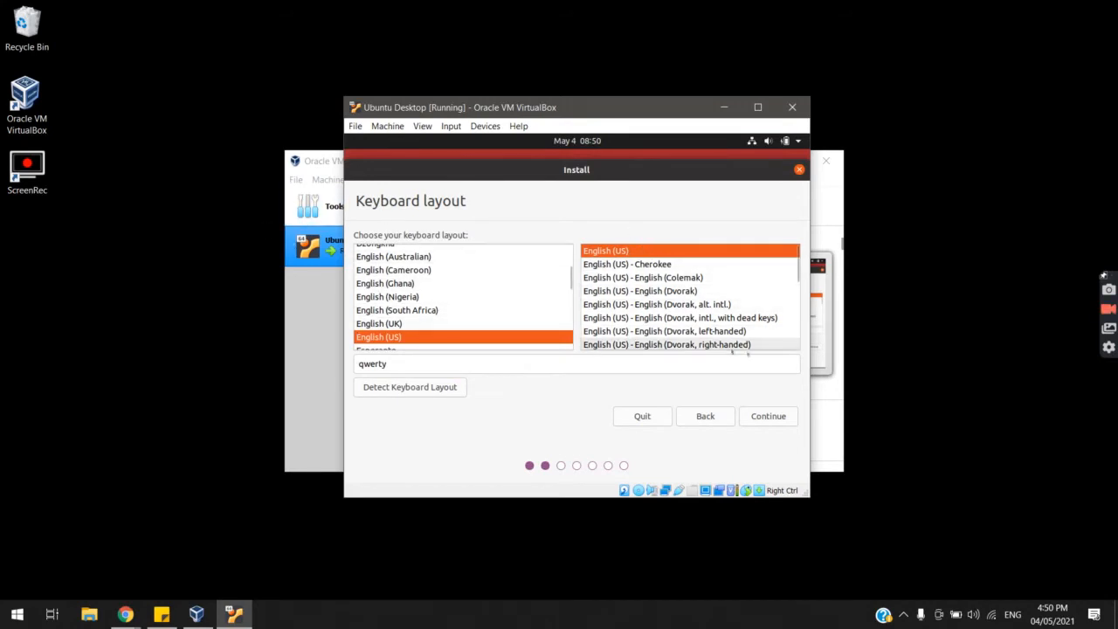
click(772, 417)
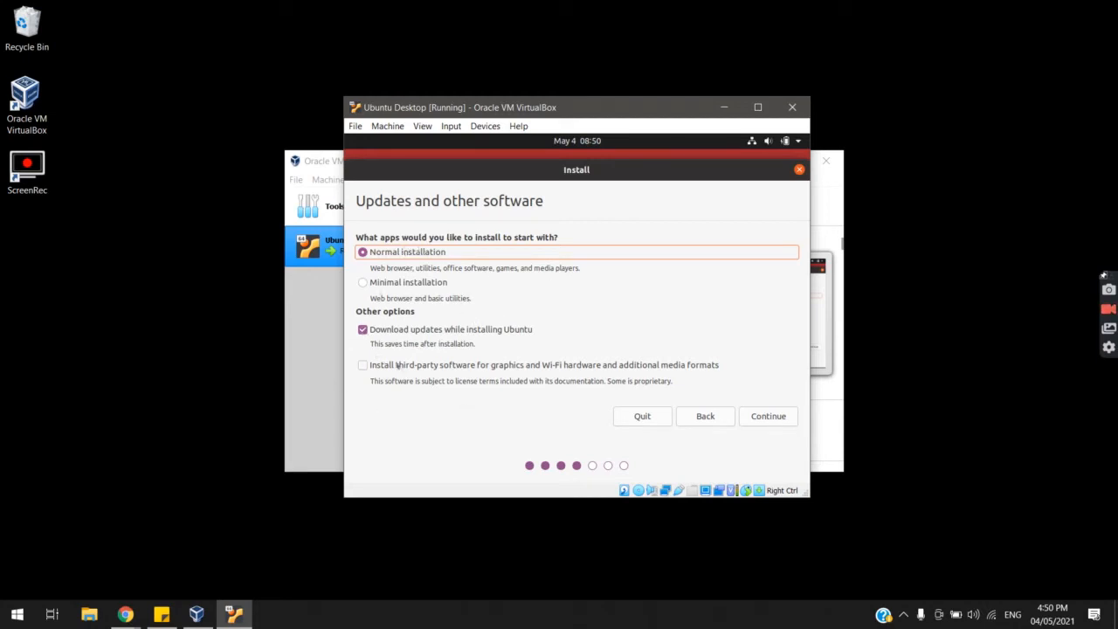
Keep Normal installation, add third-party graphics and Wi-Fi software, and continue
click(369, 367)
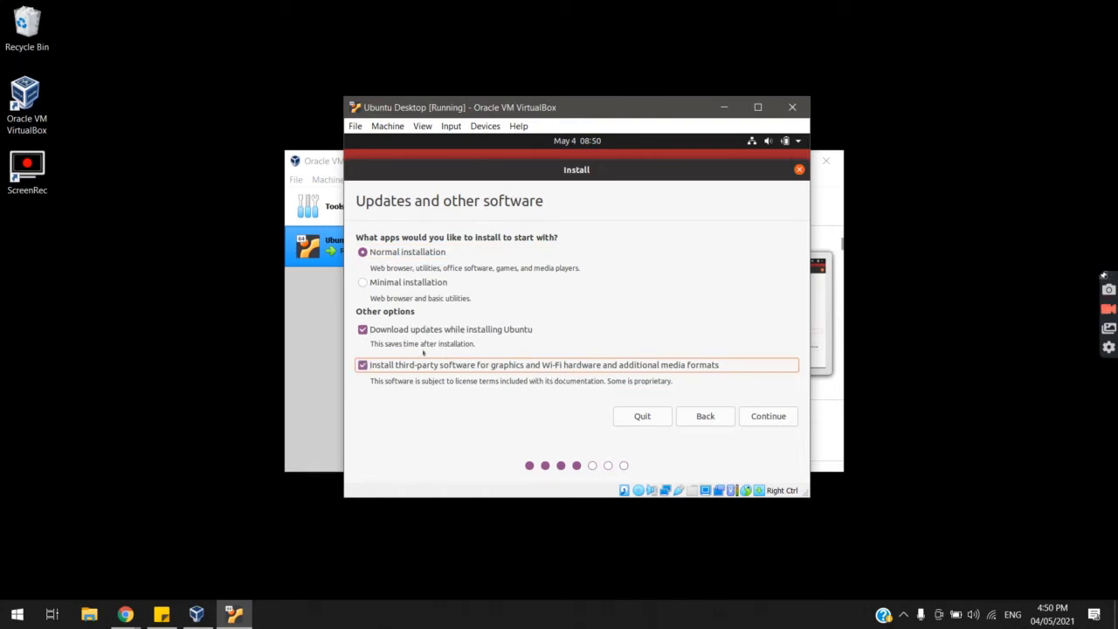
click(784, 417)
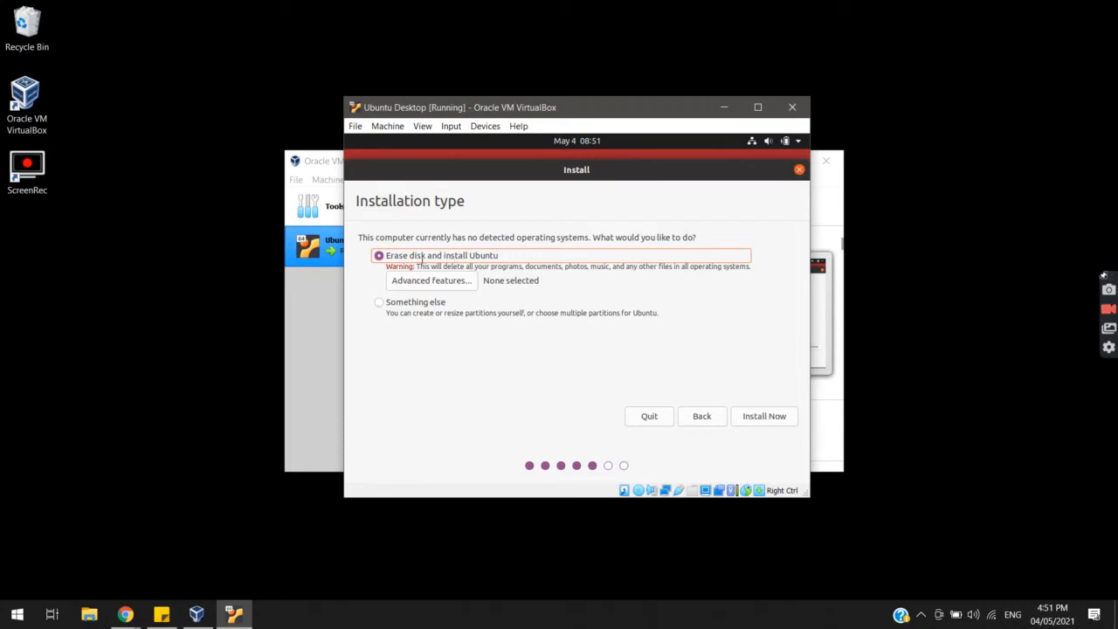
Highlight the data-loss warning, then choose Install Now with Erase disk and install Ubuntu
drag(441, 266, 594, 263)
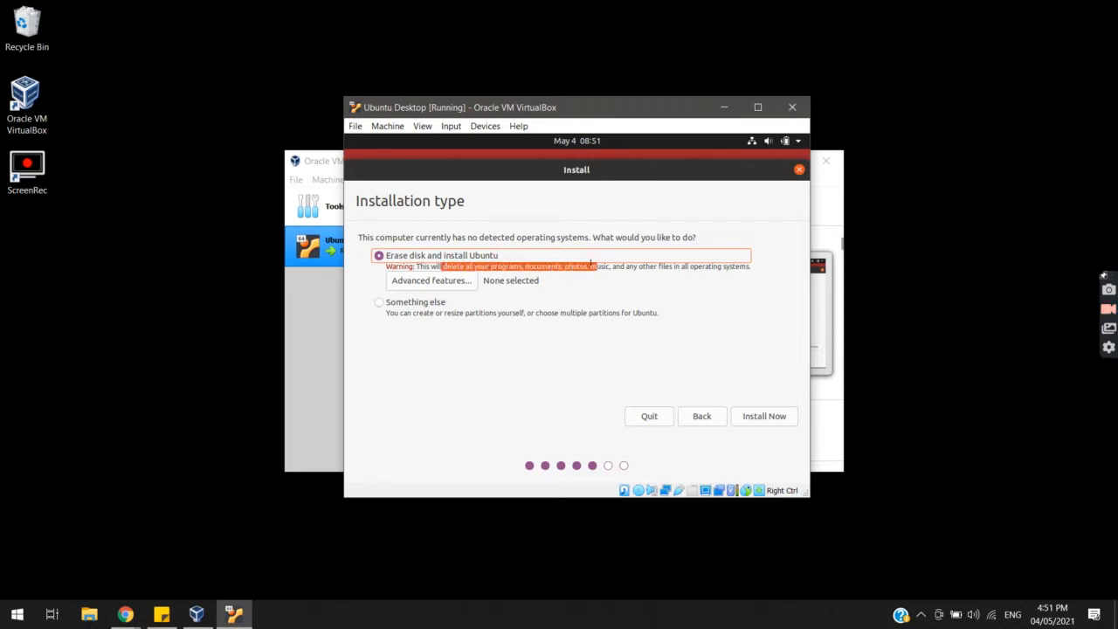
click(591, 263)
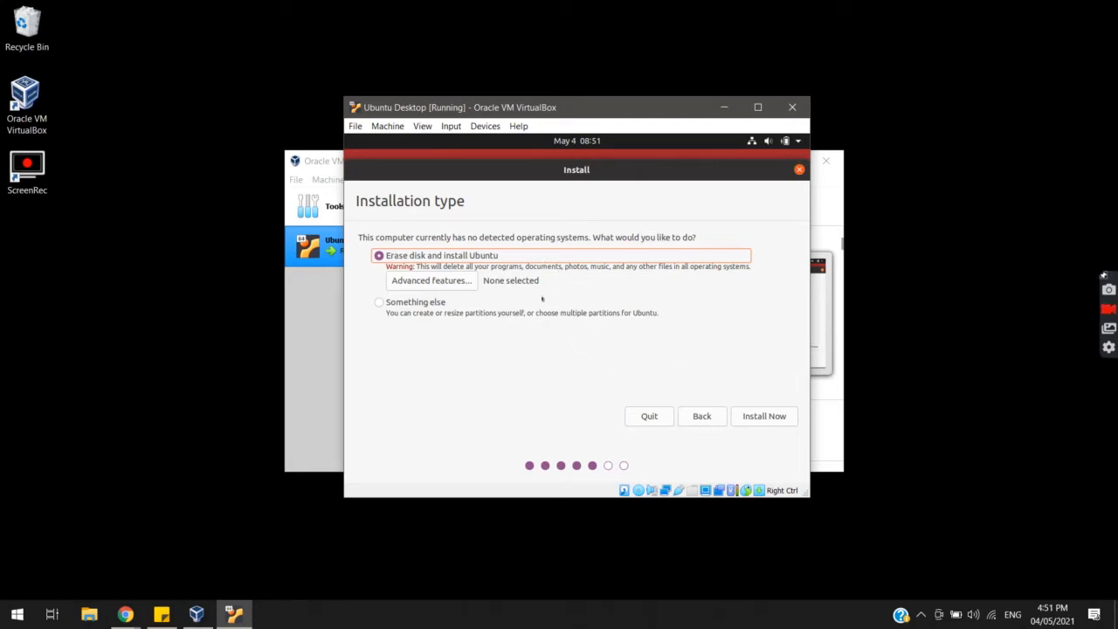
click(749, 418)
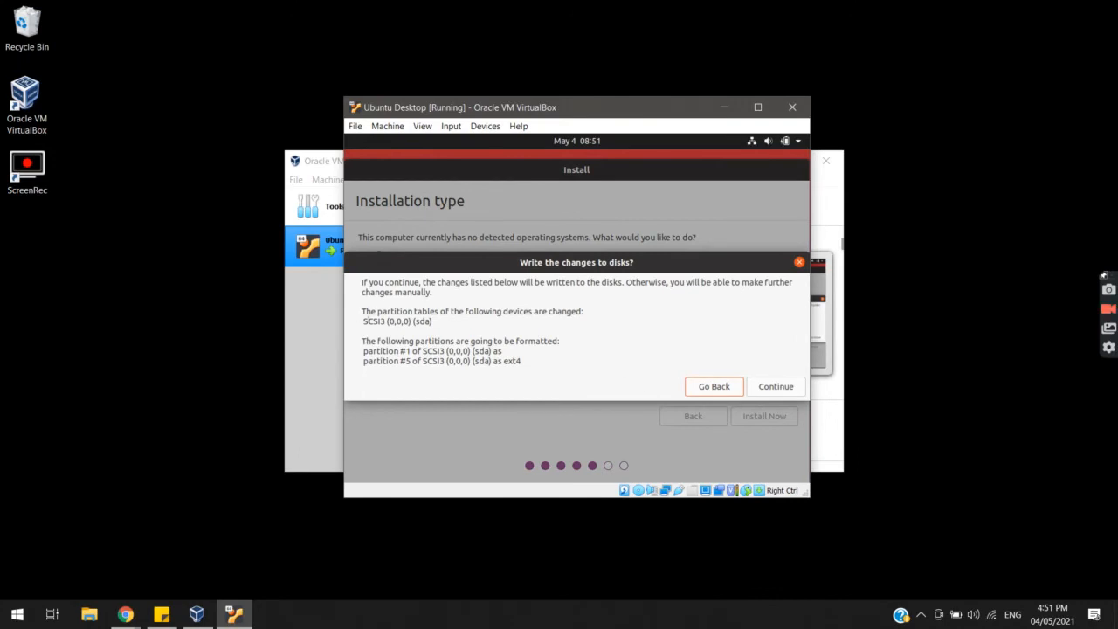
Confirm writing the partition changes to disk and bring VirtualBox Manager to the front
drag(368, 281, 625, 282)
click(553, 282)
click(626, 282)
click(785, 391)
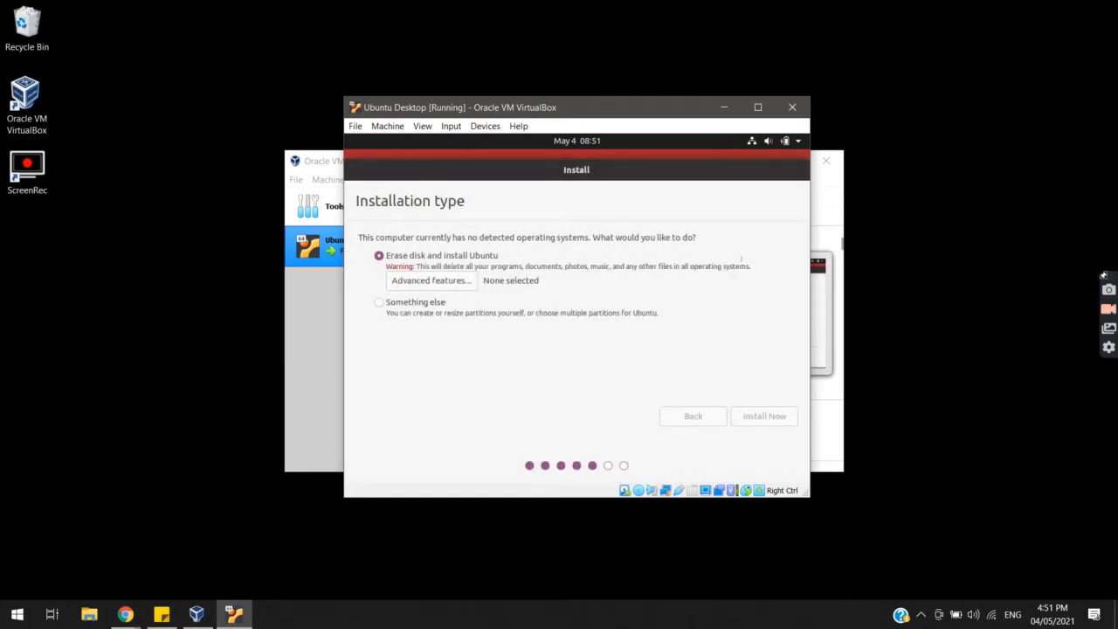
click(812, 199)
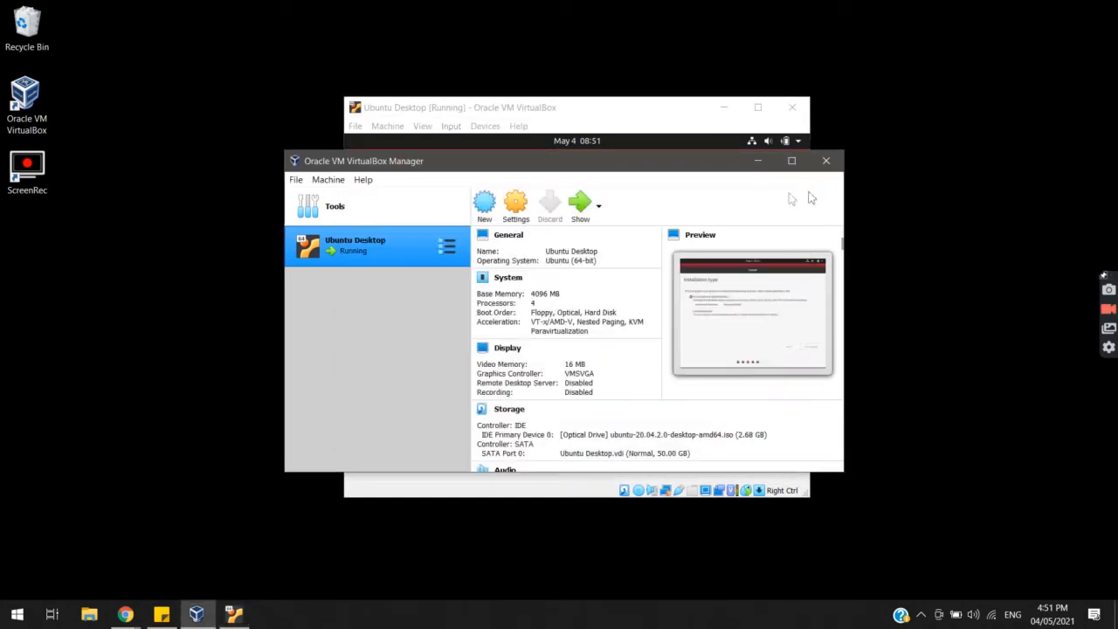
Bring the Ubuntu Desktop VM window back in front of VirtualBox Manager
click(652, 130)
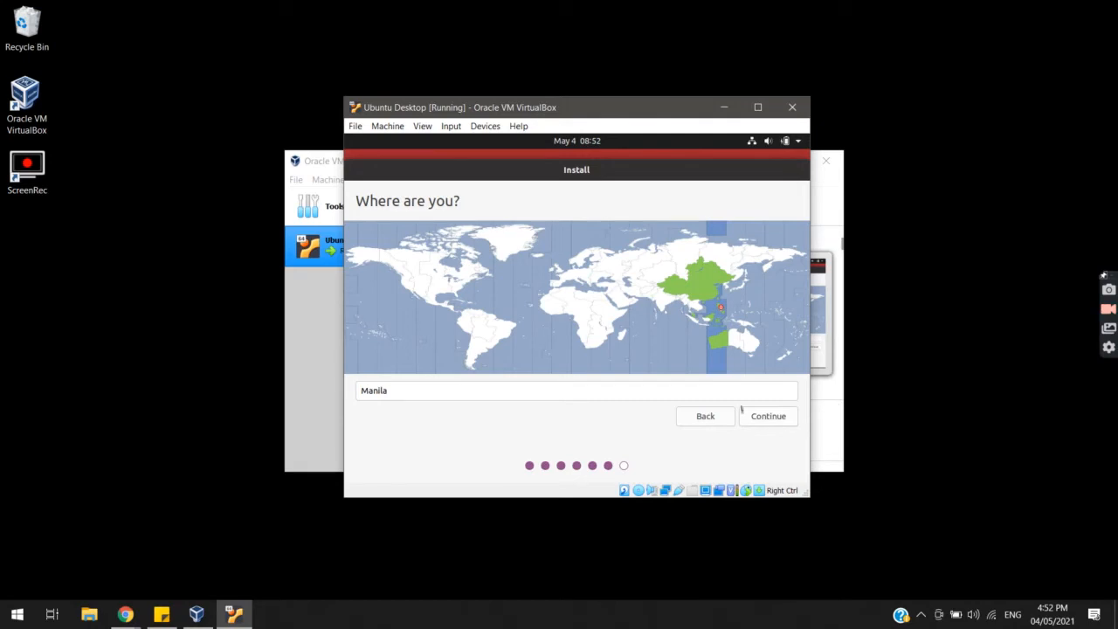
Accept Manila as the location, then enter the user's name and a lower-case username
click(769, 416)
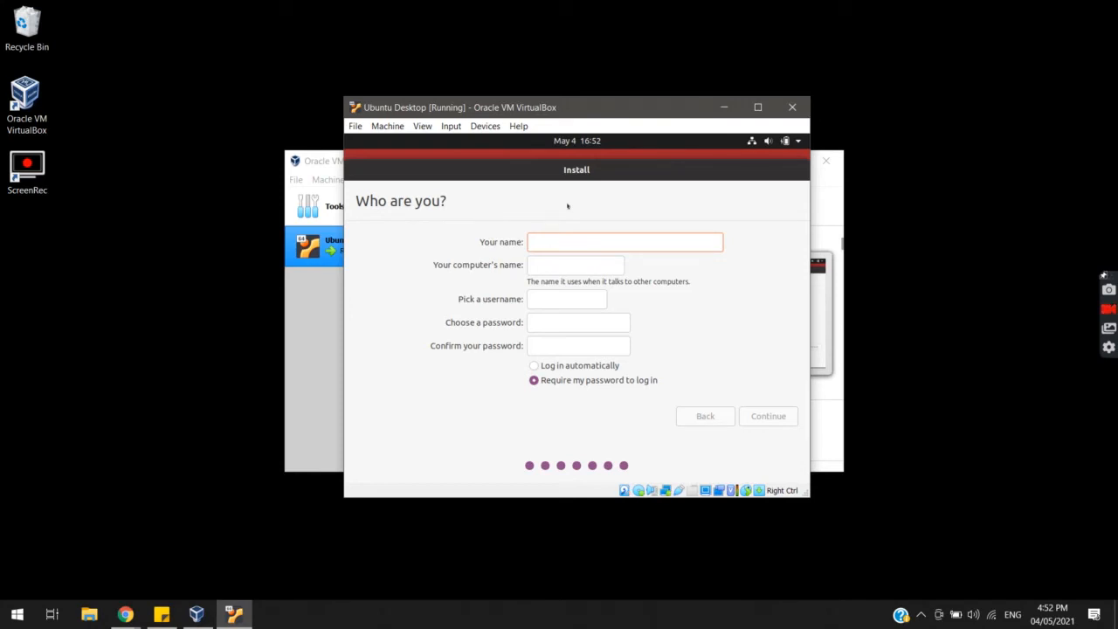
text(Reymar)
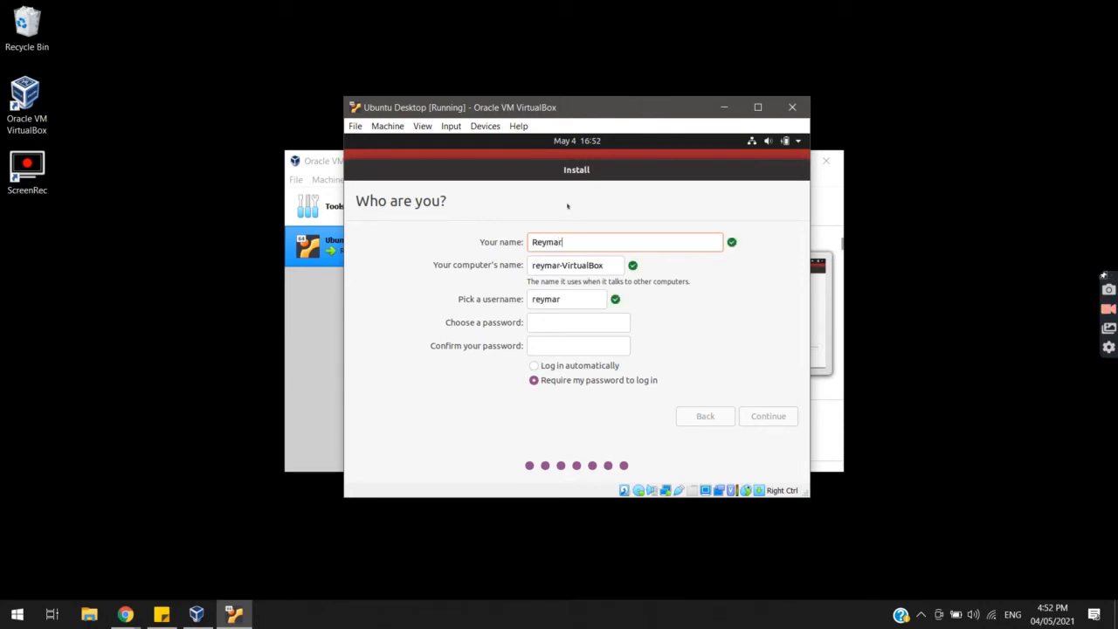
text(k)
click(535, 266)
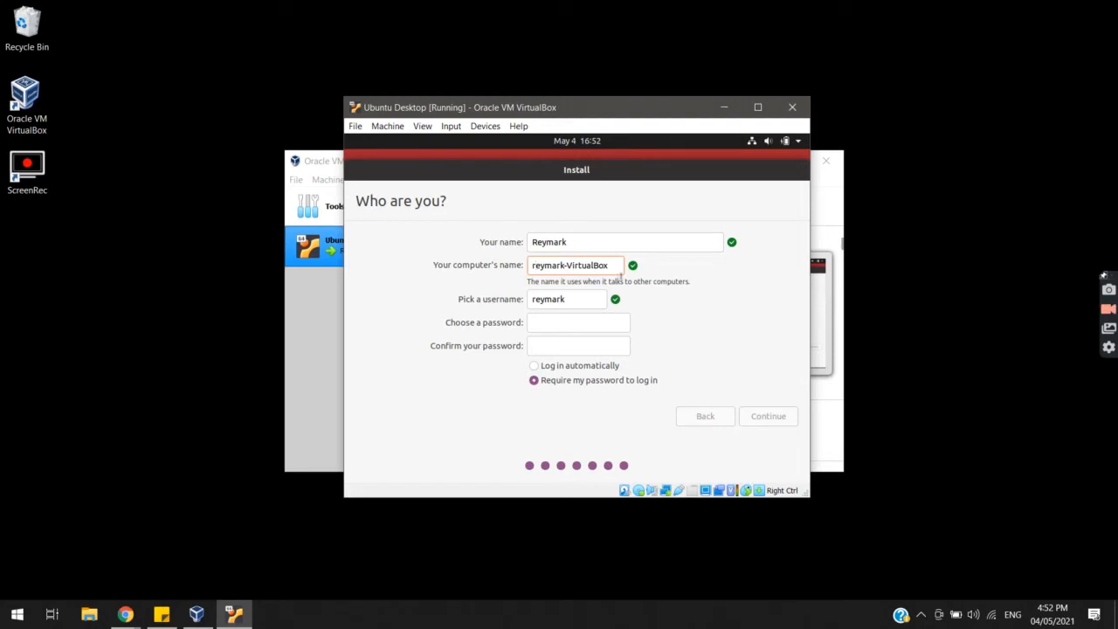
key(Tab)
text(mac)
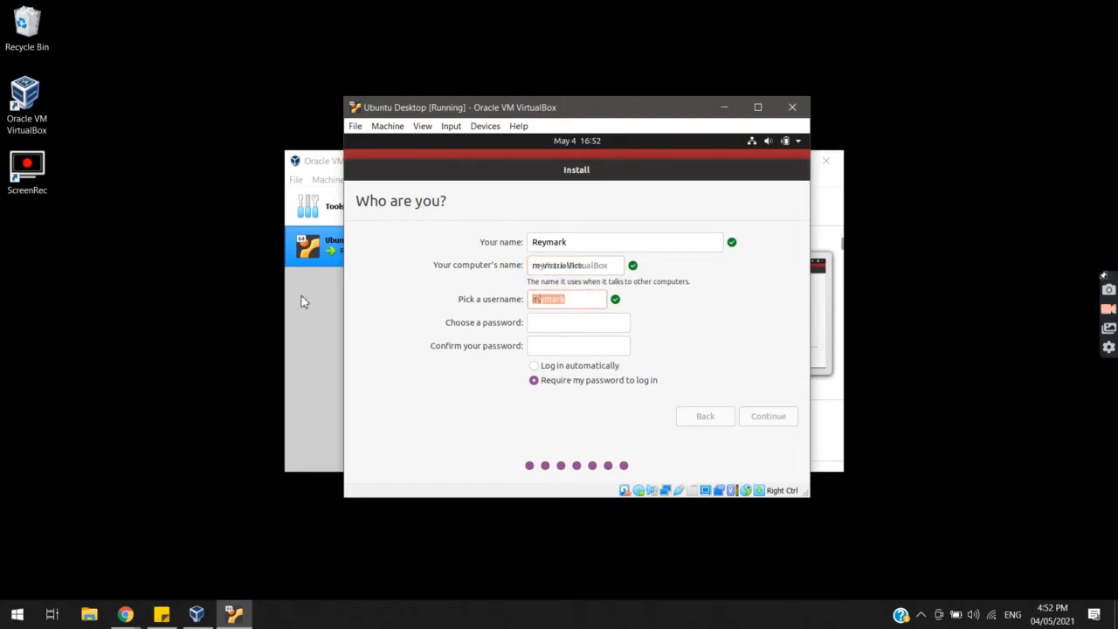
key(BackSpace)
key(BackSpace)
key(BackSpace)
text(Reymark)
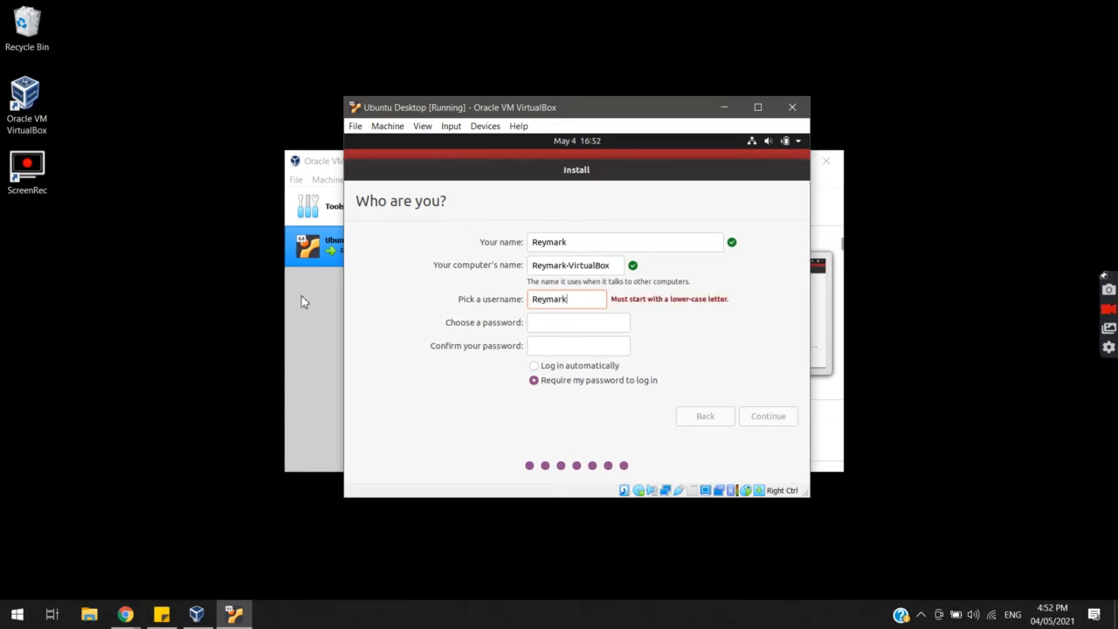
key(Delete)
Enter and confirm the account password, then continue the installation
text(r)
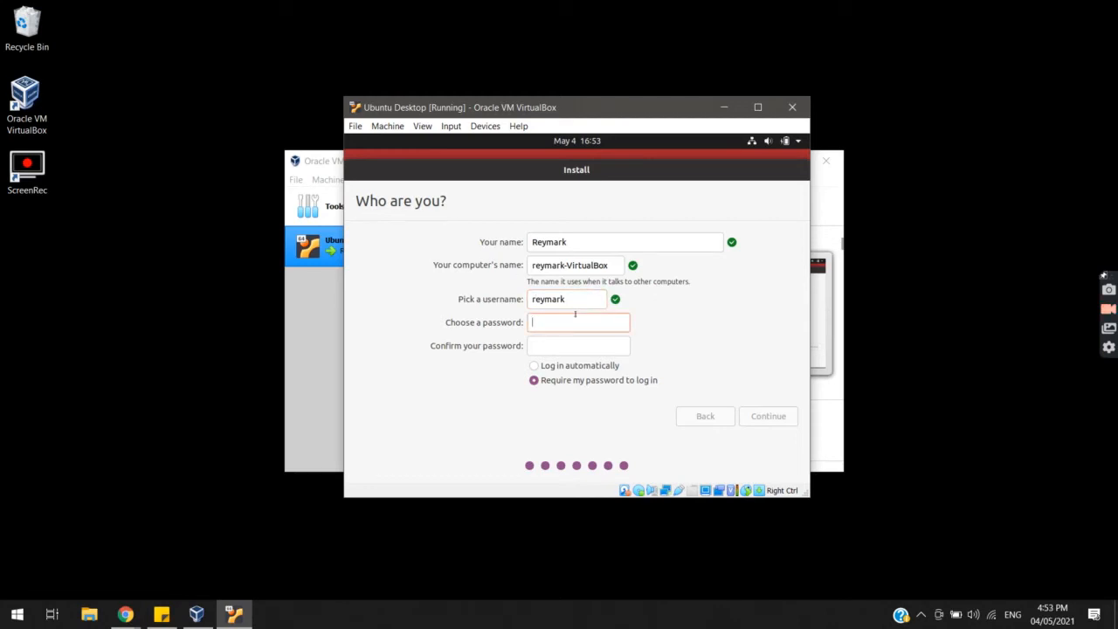
text(••••••)
key(BackSpace)
key(BackSpace)
key(BackSpace)
key(BackSpace)
key(BackSpace)
key(BackSpace)
text(••••••)
key(Tab)
text(••••••)
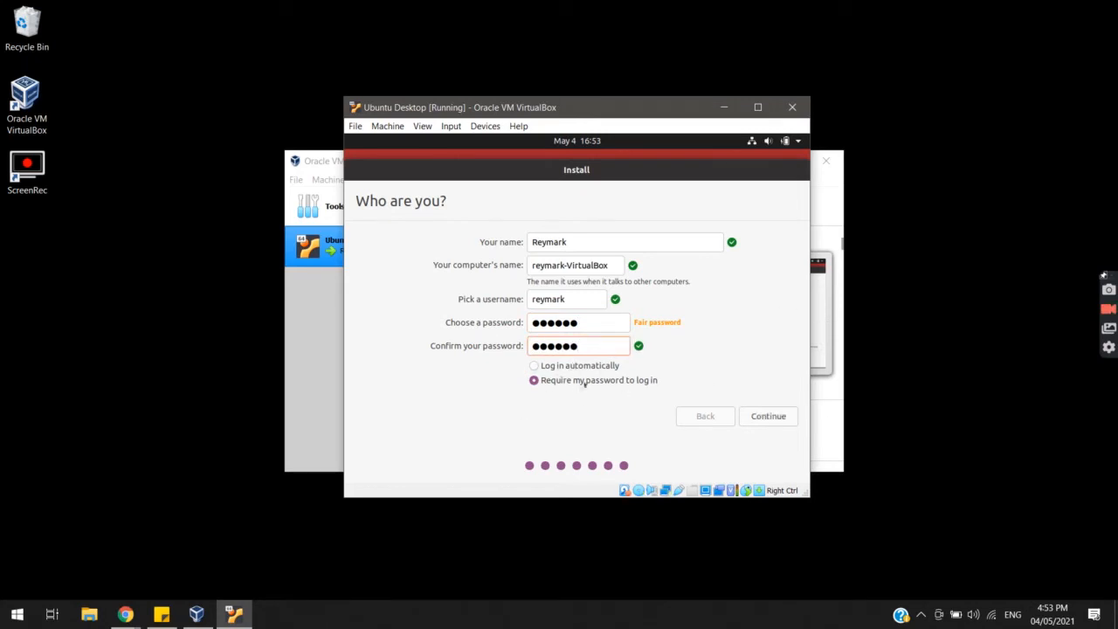
click(790, 420)
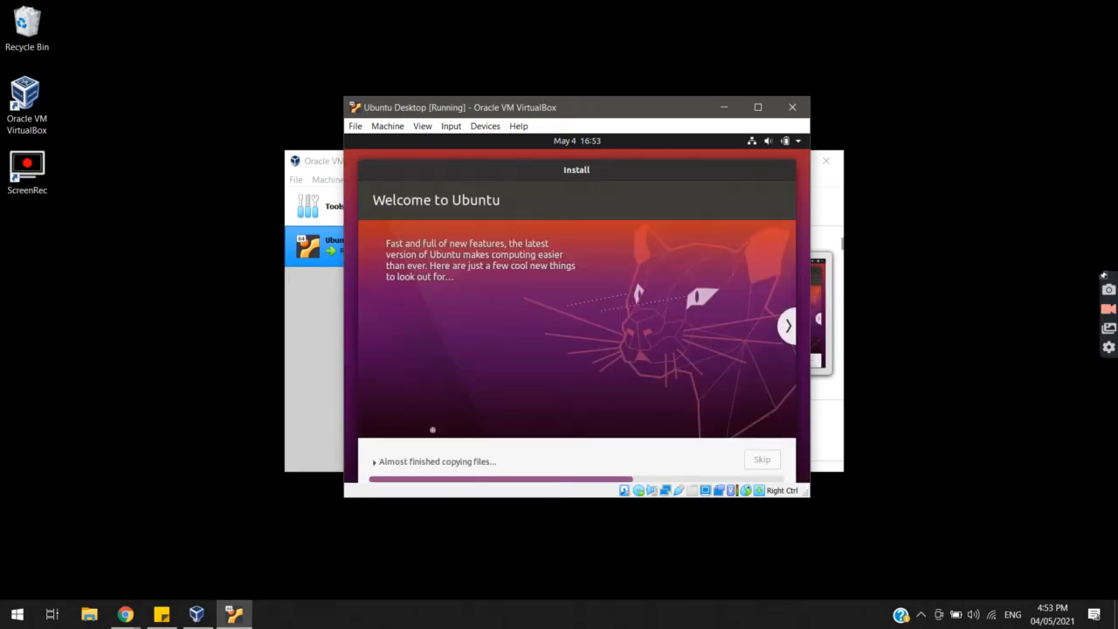
Enlarge the VM window taller and wider while Ubuntu finishes installing
drag(543, 500, 561, 529)
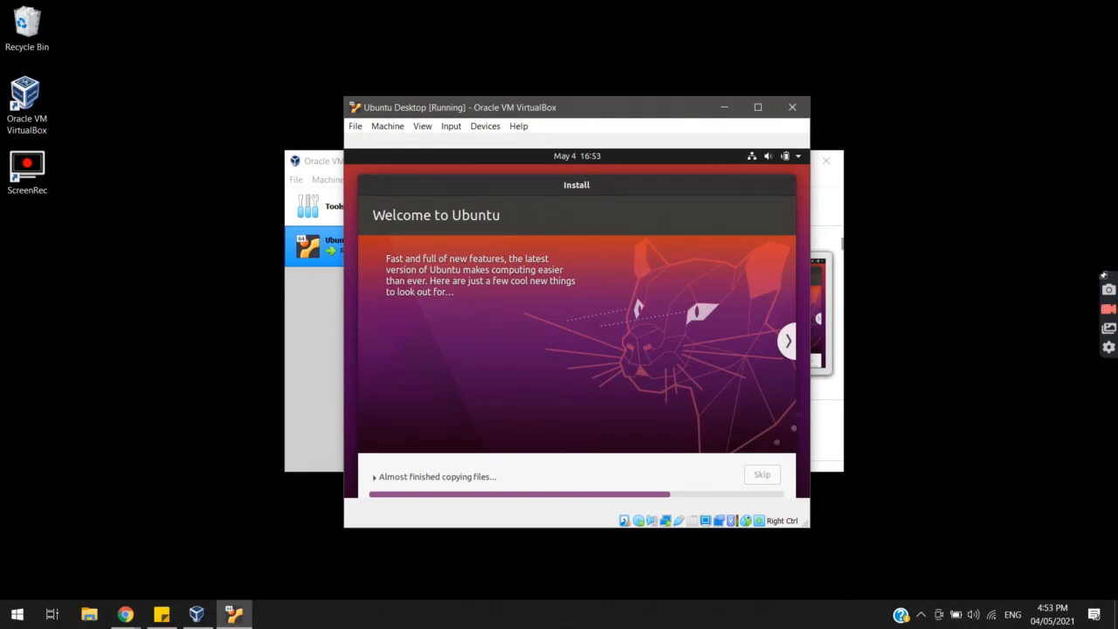
mouse_move(810, 528)
mouse_down()
mouse_move(947, 586)
mouse_move(815, 515)
mouse_up()
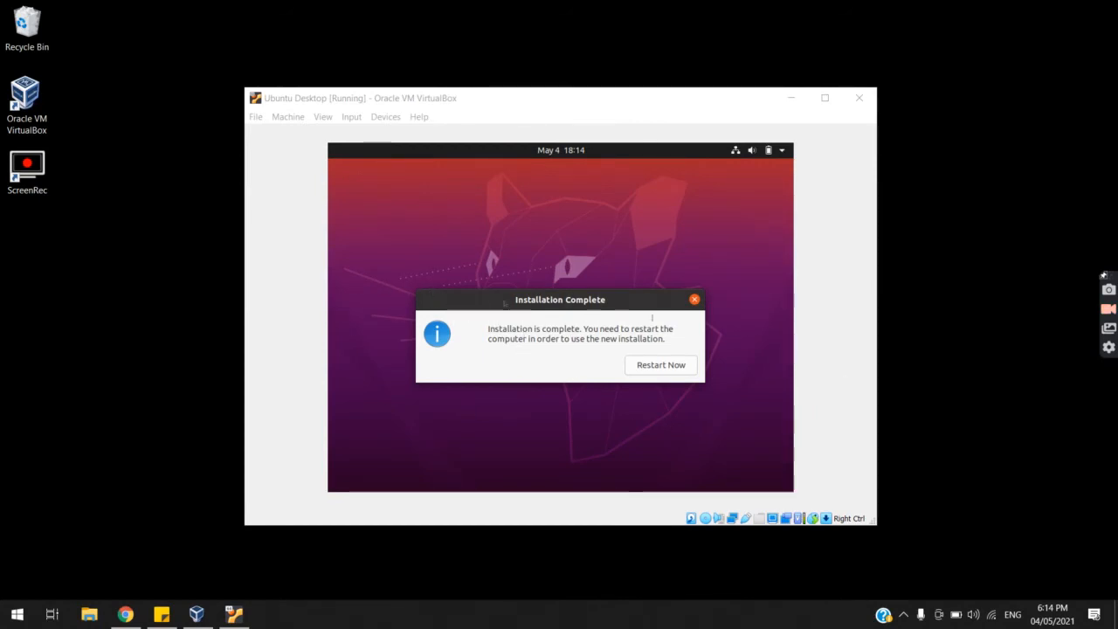
Restart into the installed Ubuntu, confirm medium removal, and dismiss the mouse integration notices
click(650, 365)
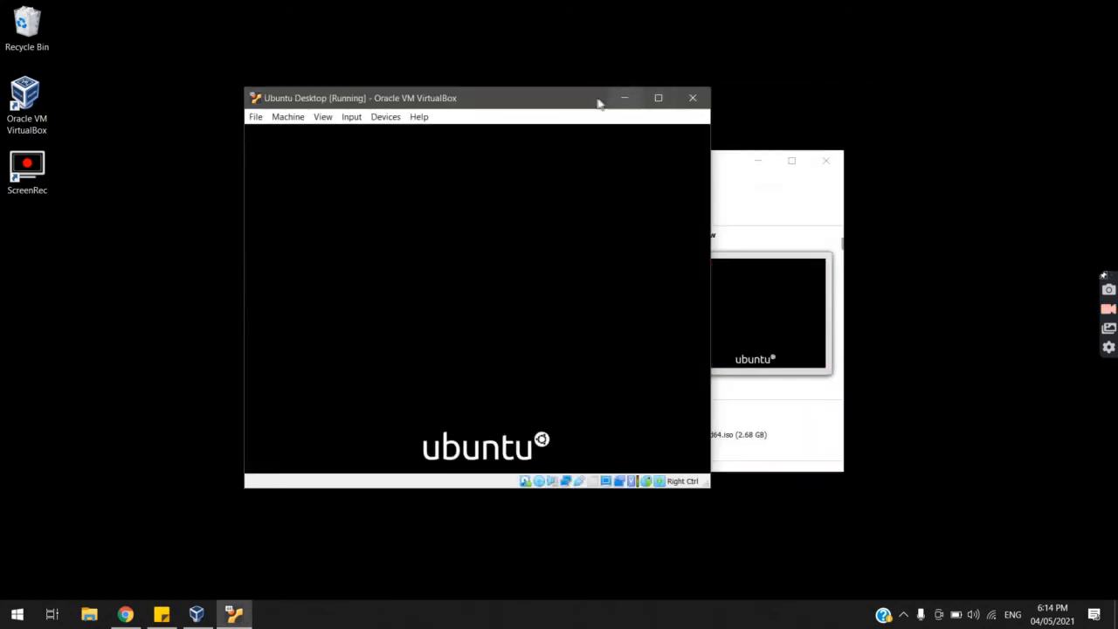
drag(566, 105, 666, 107)
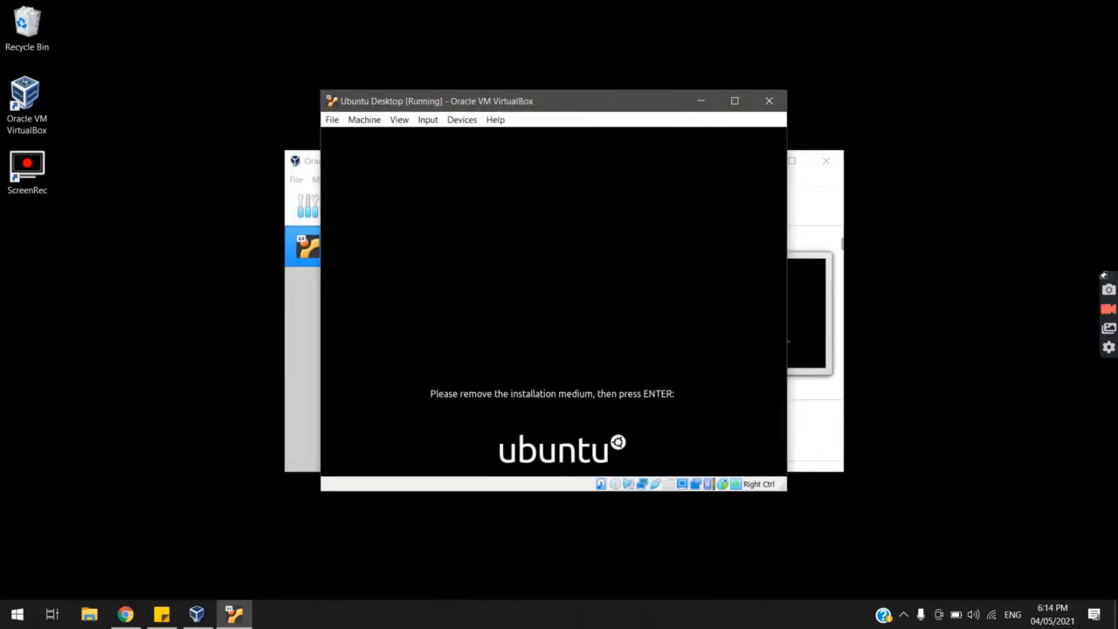
key(Return)
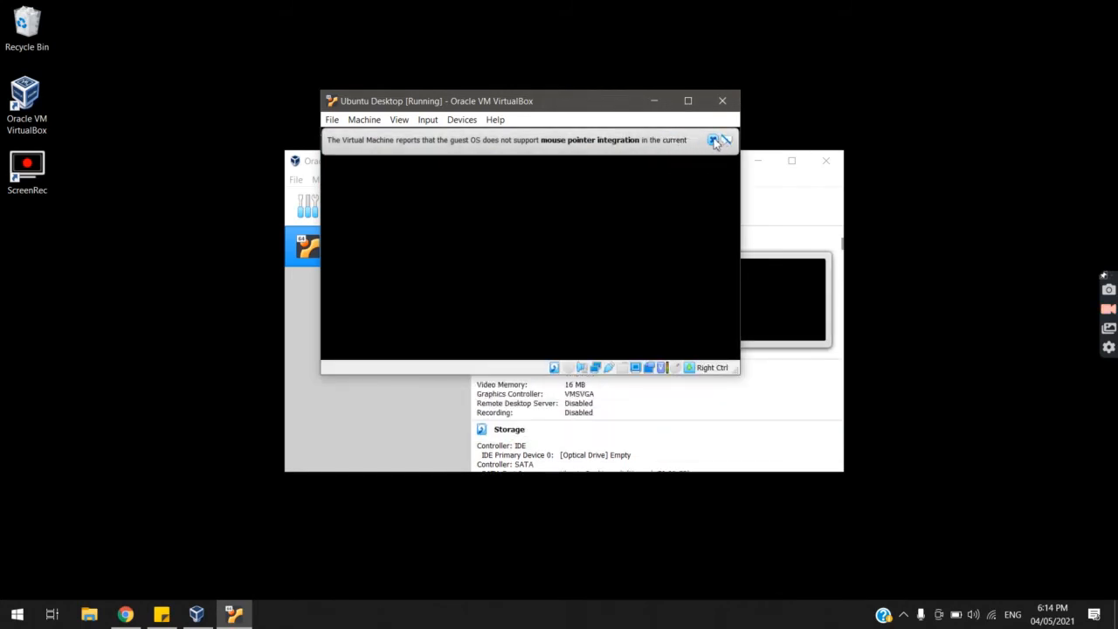
click(713, 140)
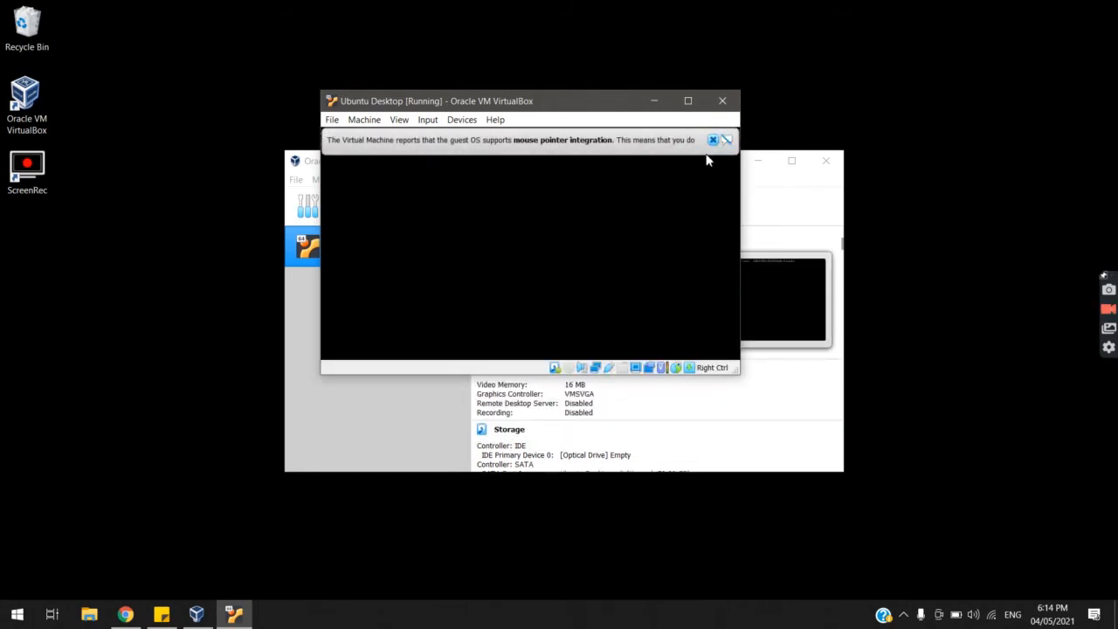
click(758, 140)
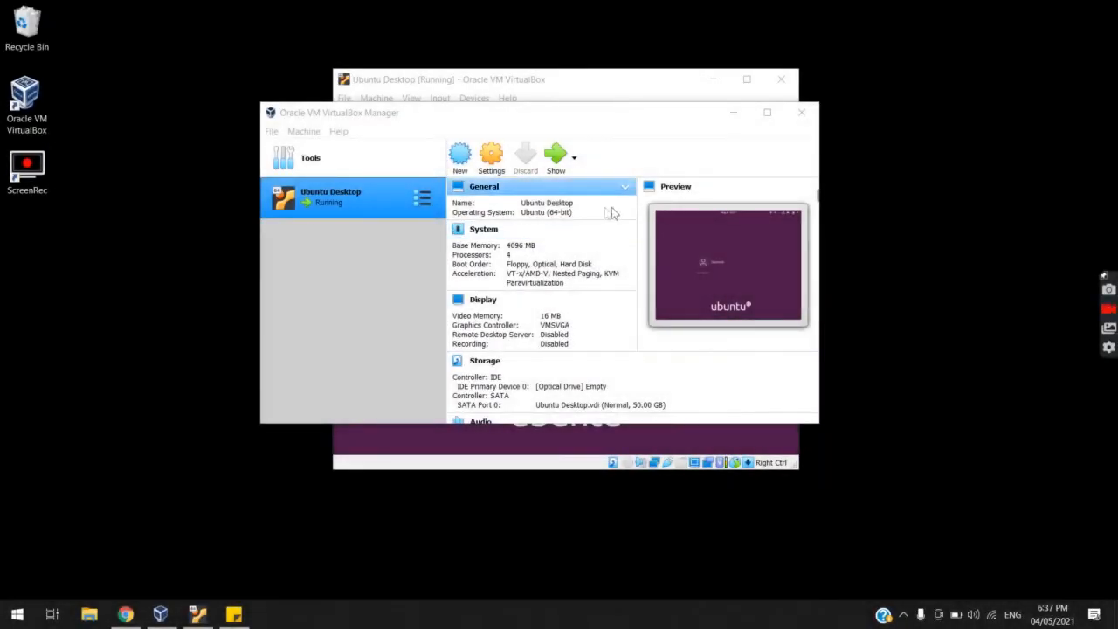
Sign in to the Ubuntu guest by choosing the user account and entering its password
click(600, 84)
mouse_move(544, 80)
mouse_down()
mouse_move(666, 124)
mouse_move(561, 70)
mouse_up()
click(564, 259)
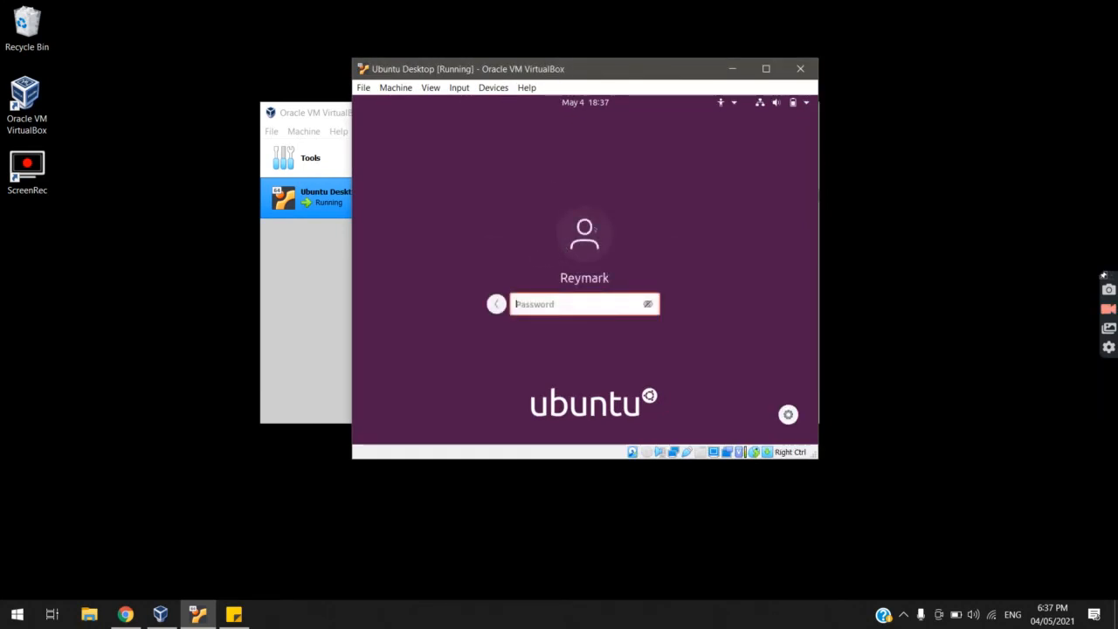
text(******)
key(Return)
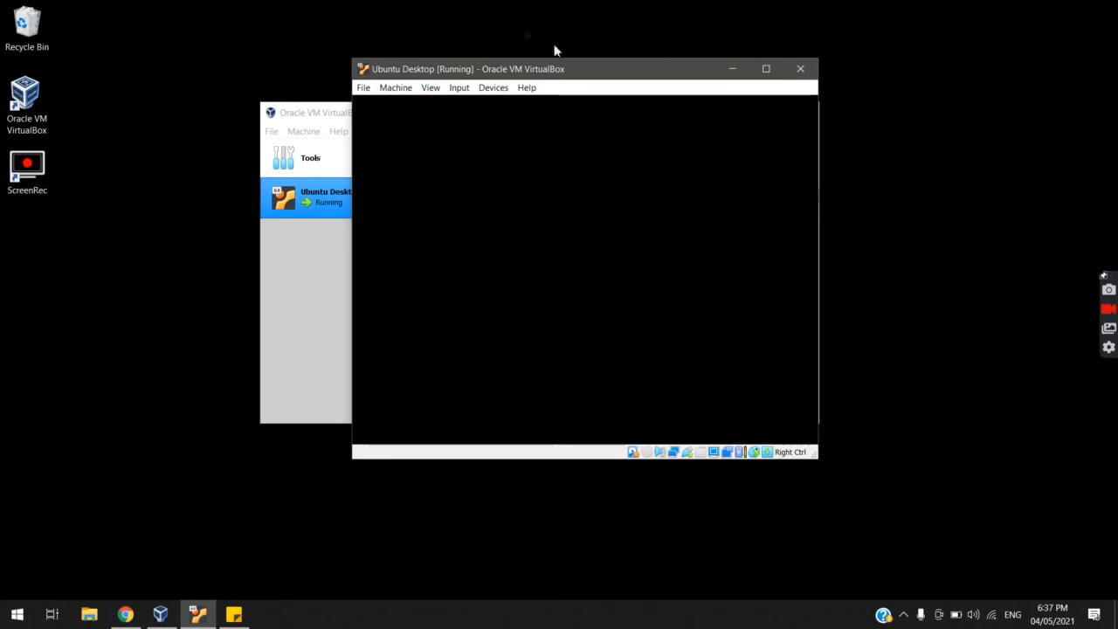
Move the VM window left, enlarge it by its corner, then maximize and restore it
drag(606, 75, 347, 73)
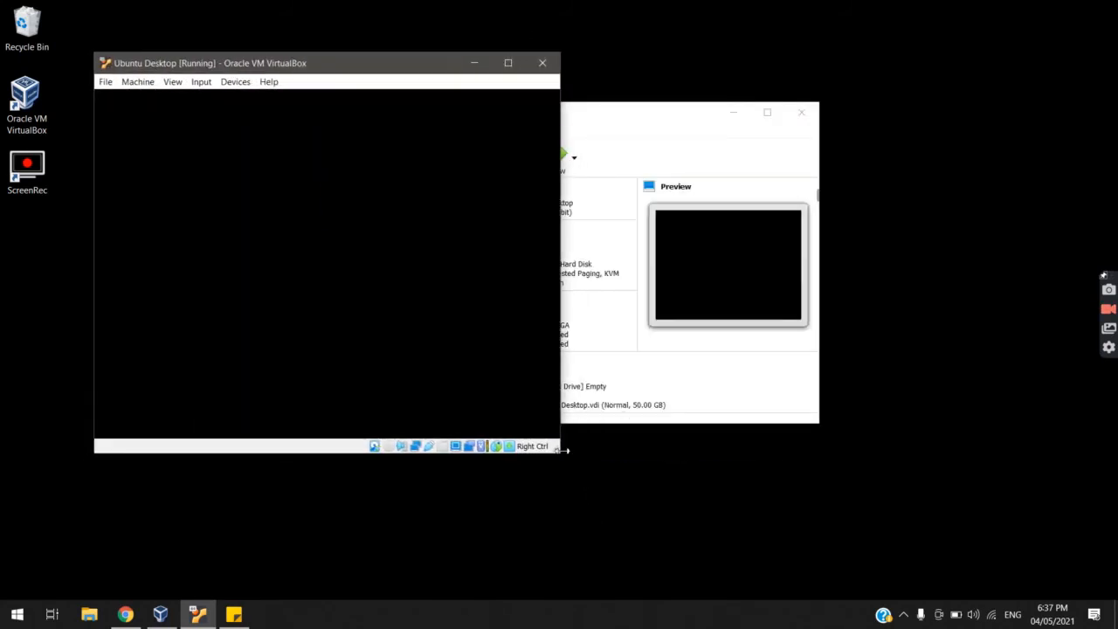
drag(559, 454, 766, 488)
click(712, 61)
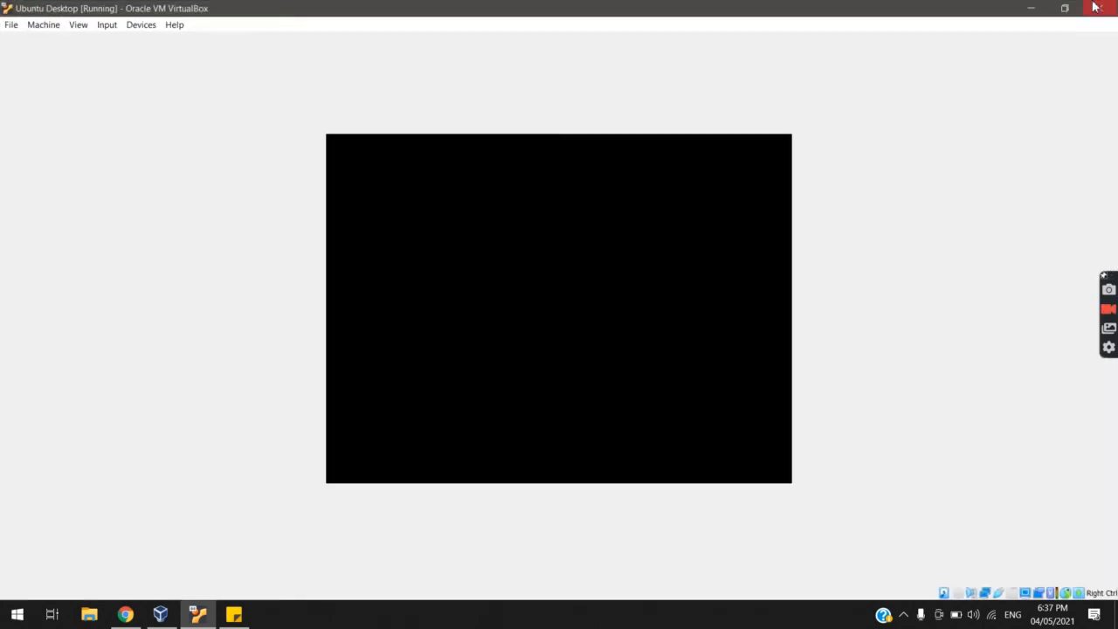
click(1059, 7)
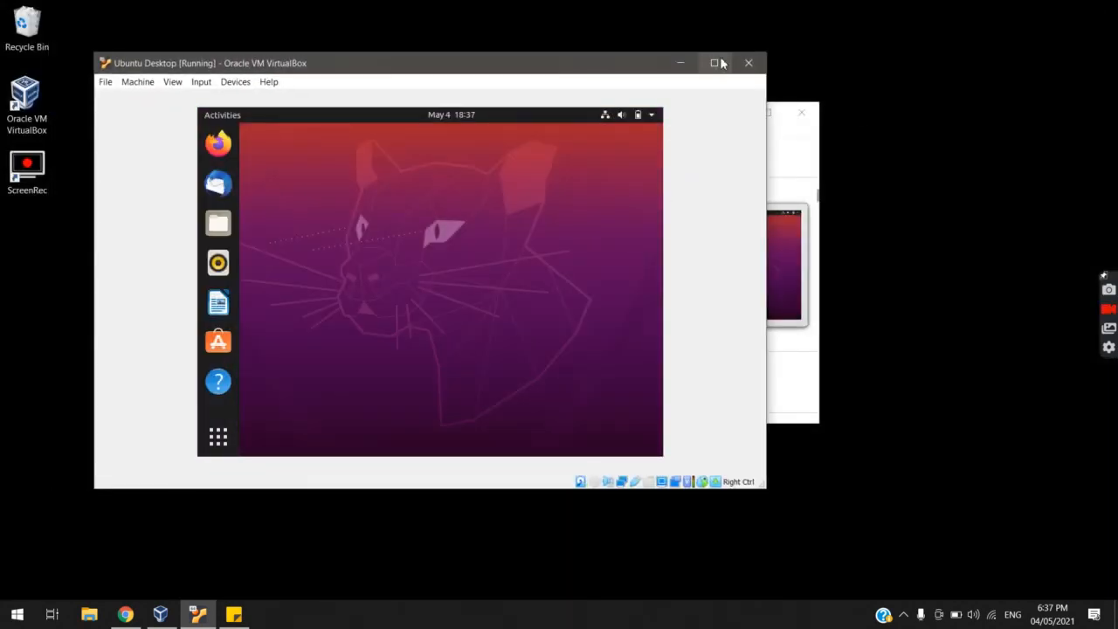
Restore the VM window to a smaller size and launch Terminal from the guest's application overview
click(713, 63)
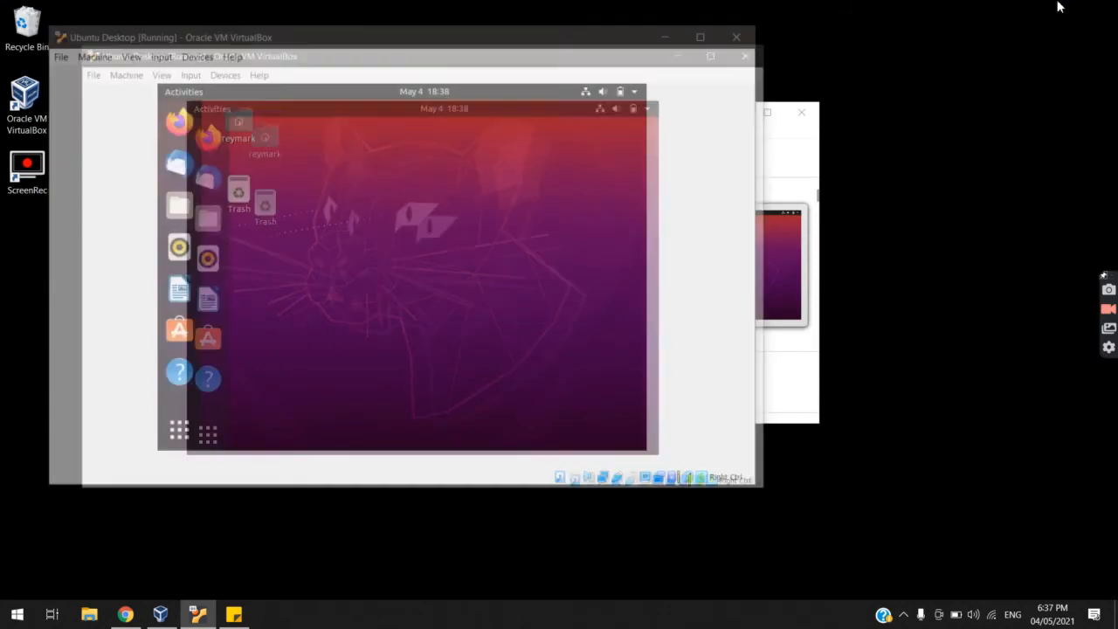
click(1064, 7)
drag(601, 61, 670, 36)
click(287, 411)
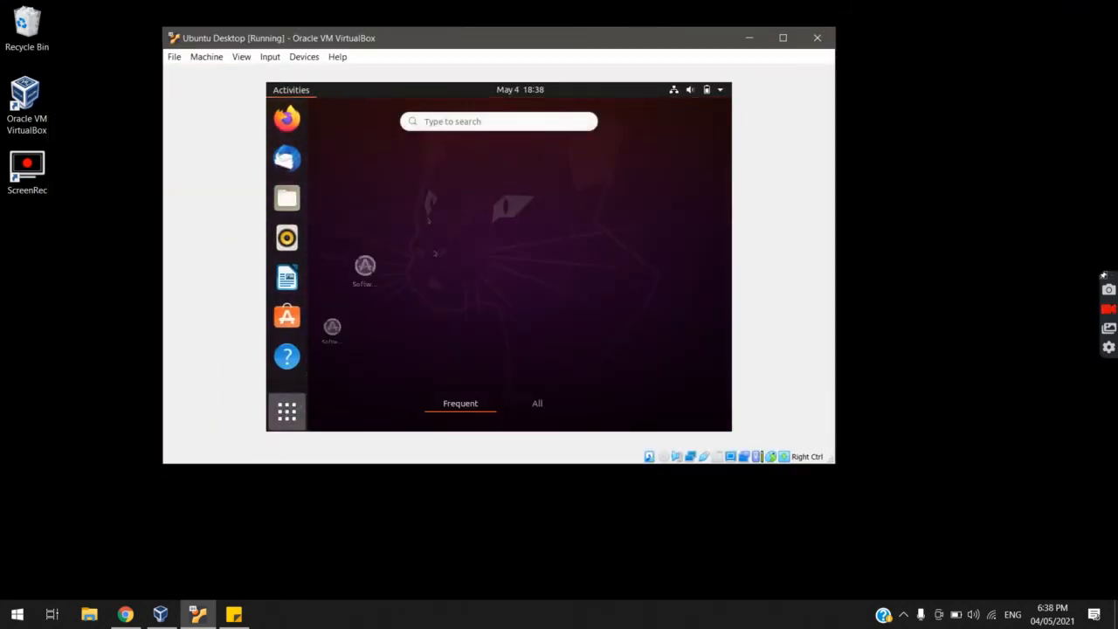
click(352, 183)
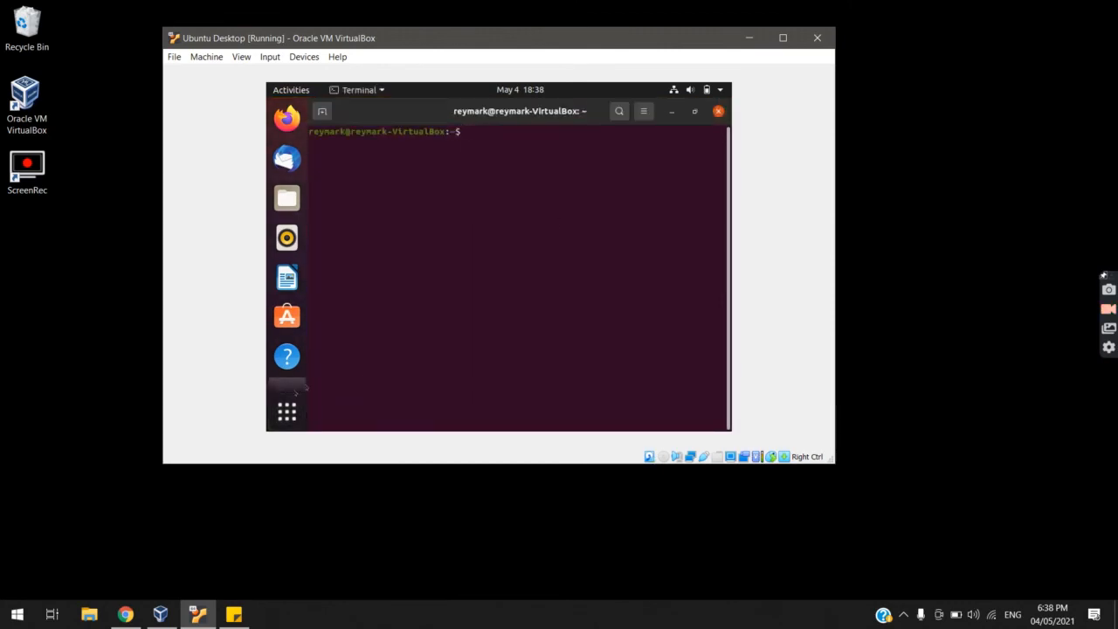
Position the sticky note with the build-essential dkms install command beside the VM window
click(236, 616)
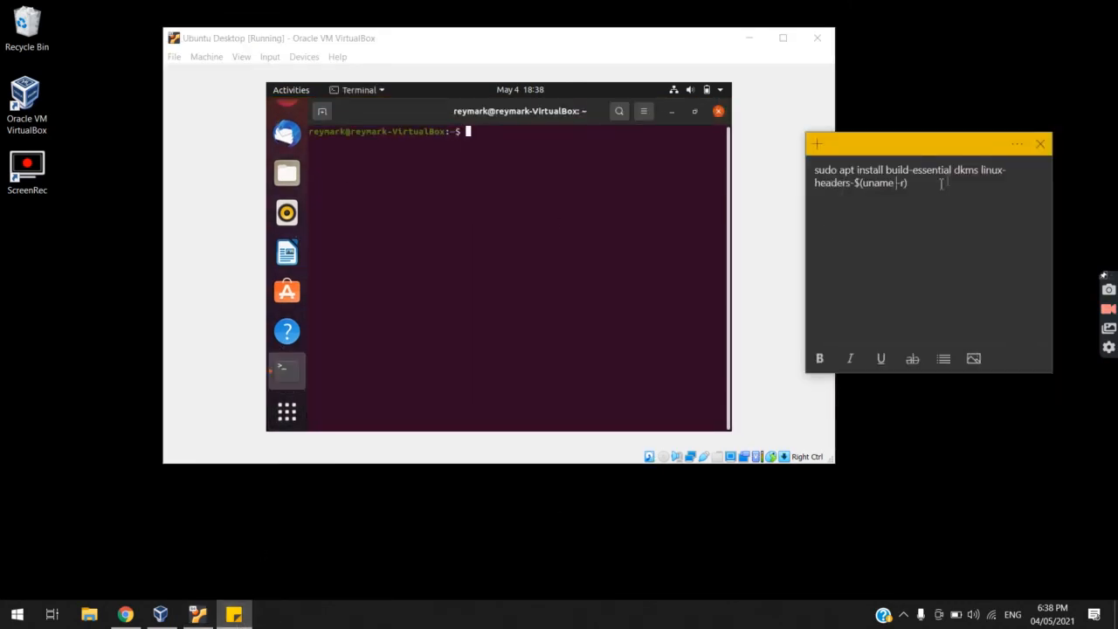
drag(914, 139, 936, 144)
click(534, 143)
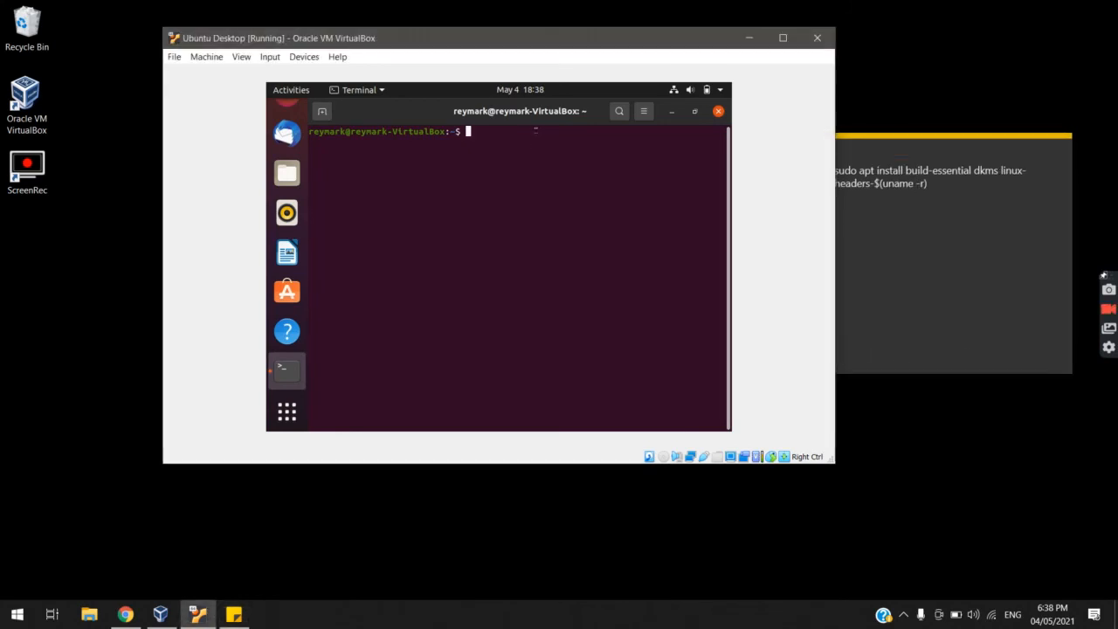
drag(900, 137, 921, 141)
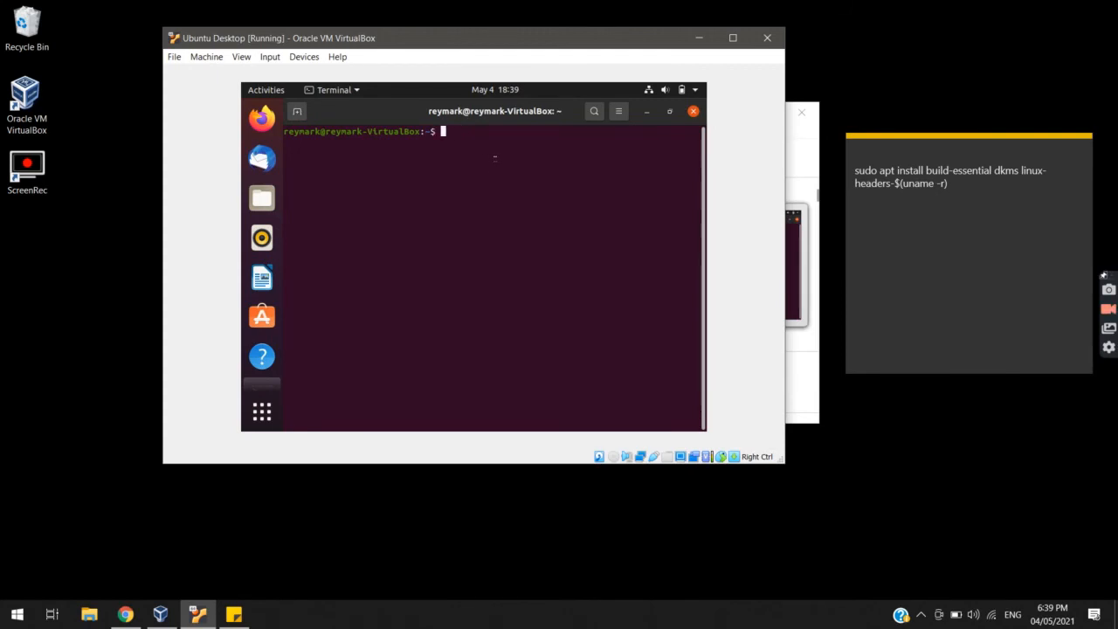
Run 'sudo apt install build-essential dkms linux-headers-$(uname -r)' and enter the sudo password
text(sudo apt install build-se)
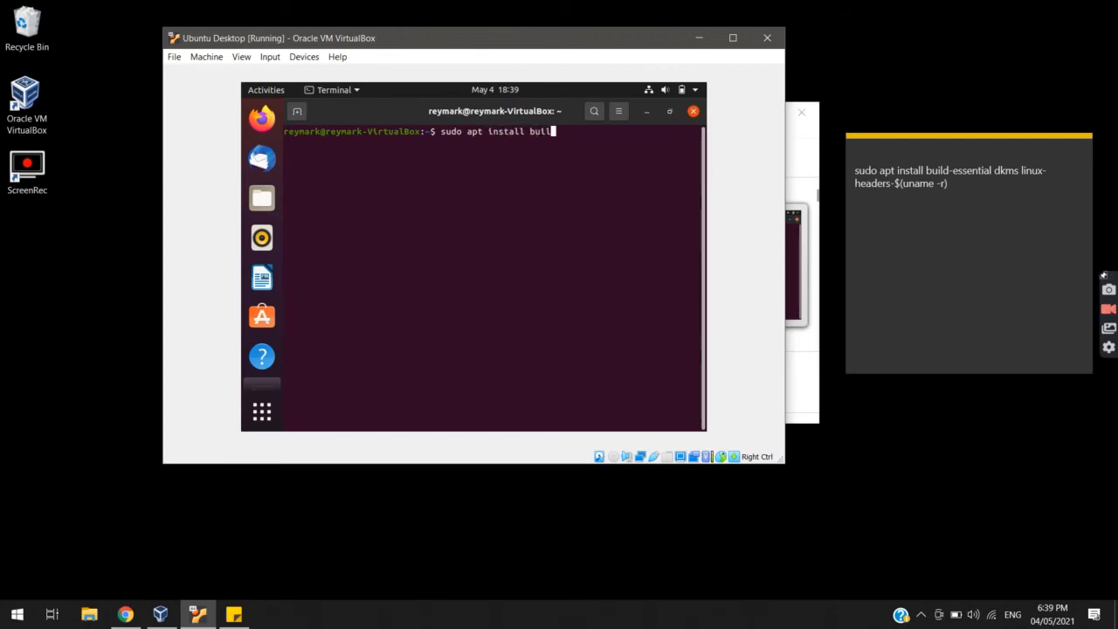
key(BackSpace)
key(BackSpace)
text(esss)
key(BackSpace)
text(ential dkms li)
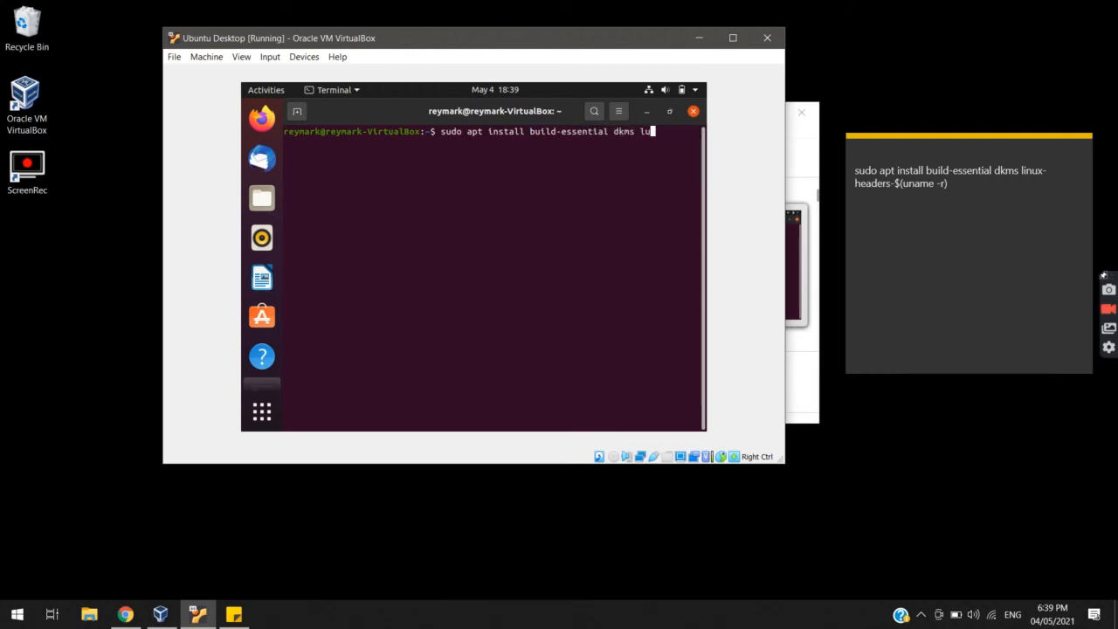
text(nux-headers-$)
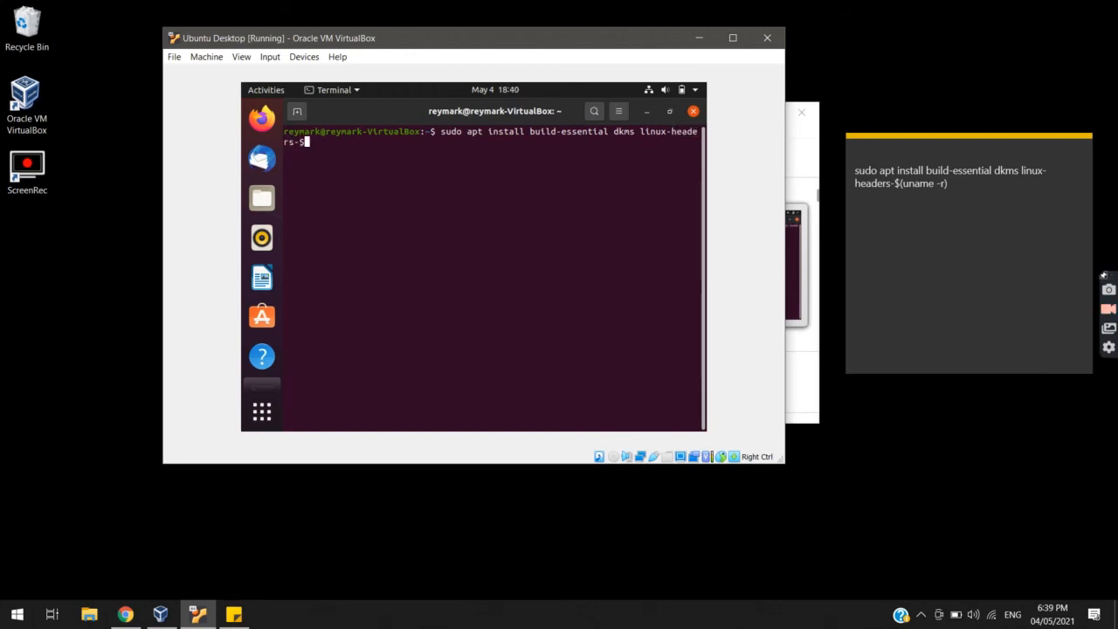
text((uname -r))
key(Return)
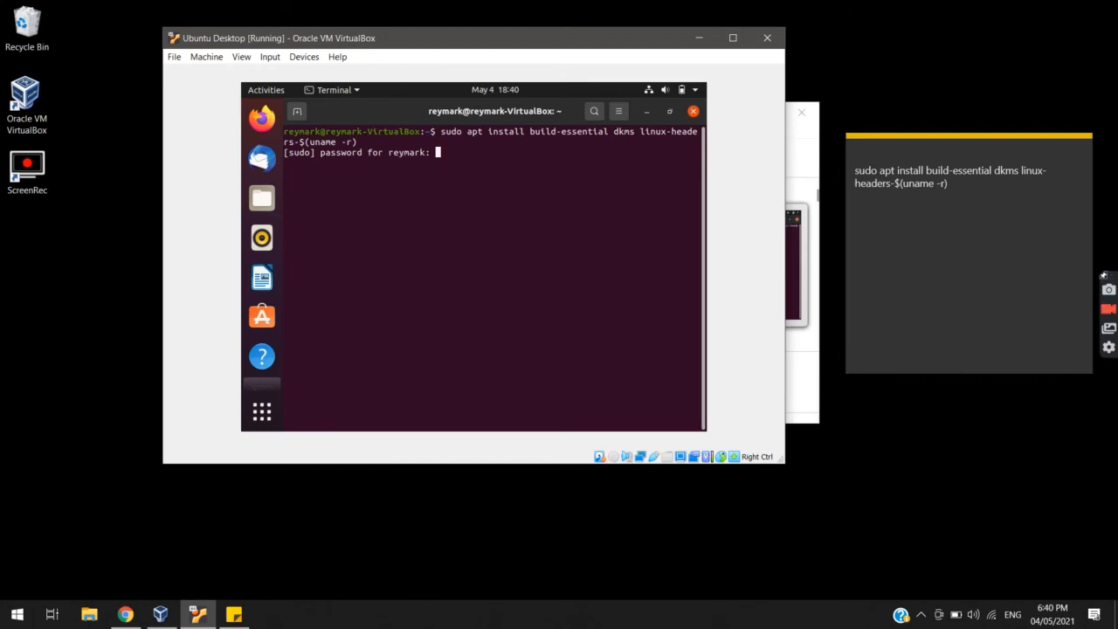
key(Return)
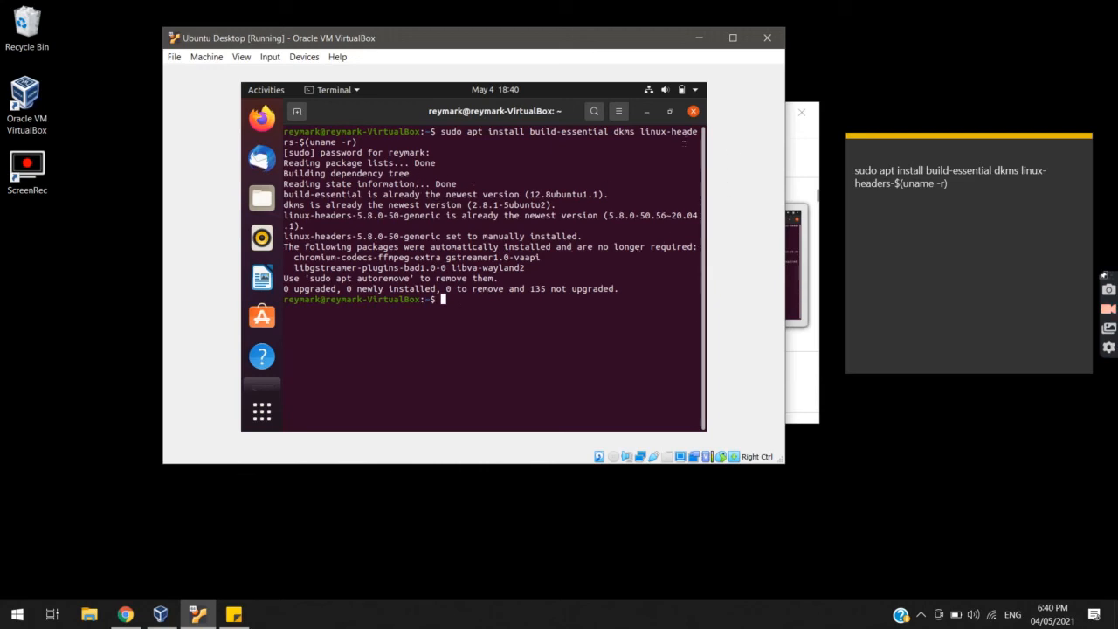
Close Terminal, insert the Guest Additions CD image, and run its installer with the sudo password
click(693, 111)
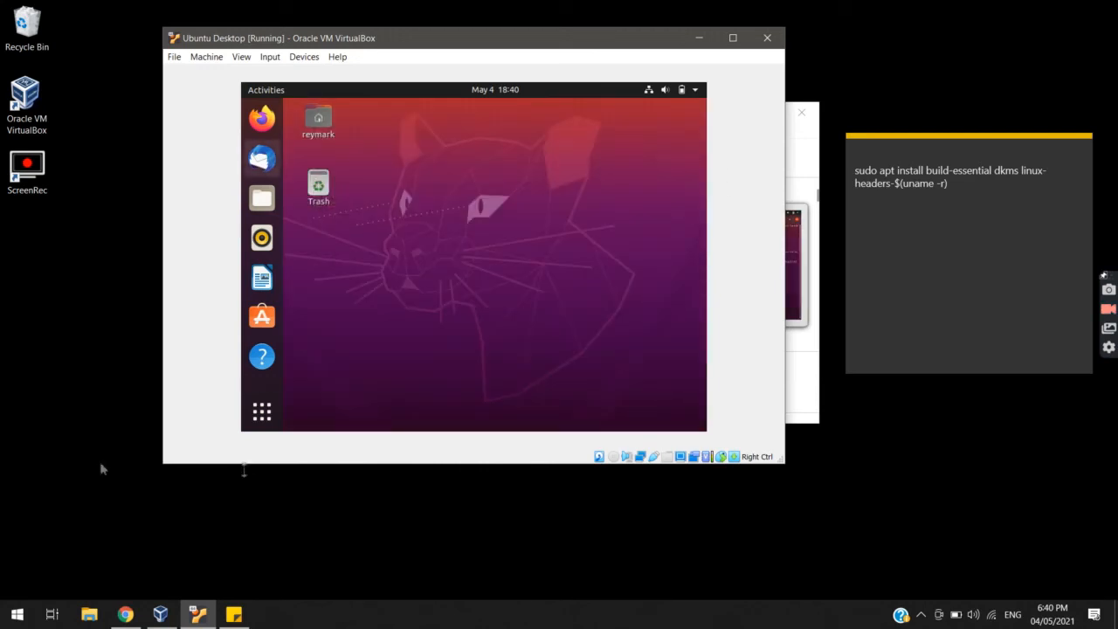
click(304, 57)
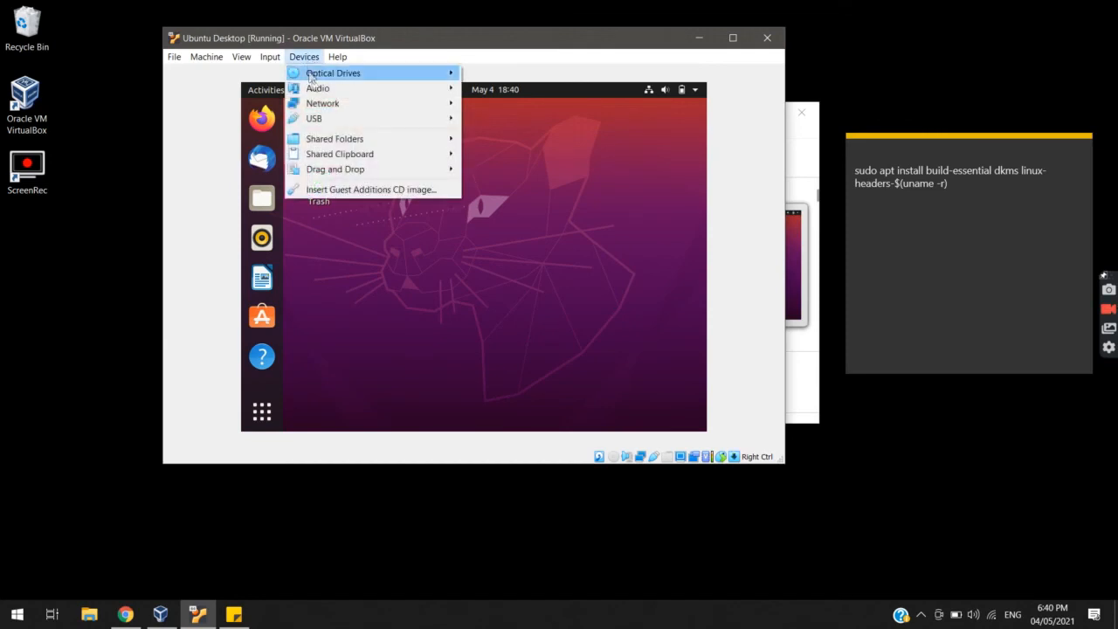
click(345, 190)
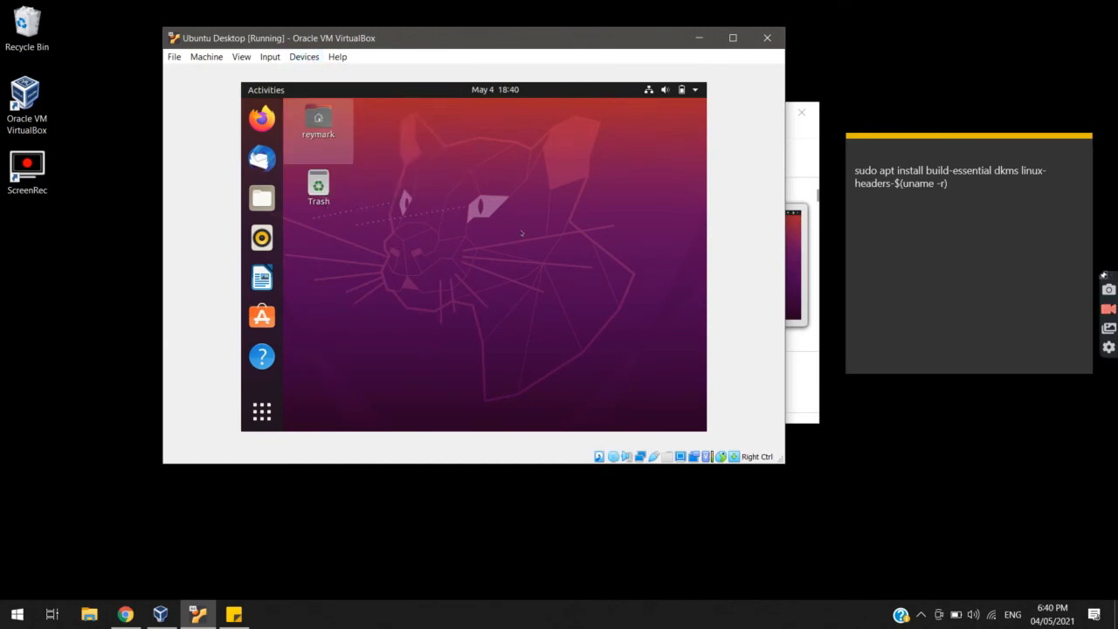
click(304, 57)
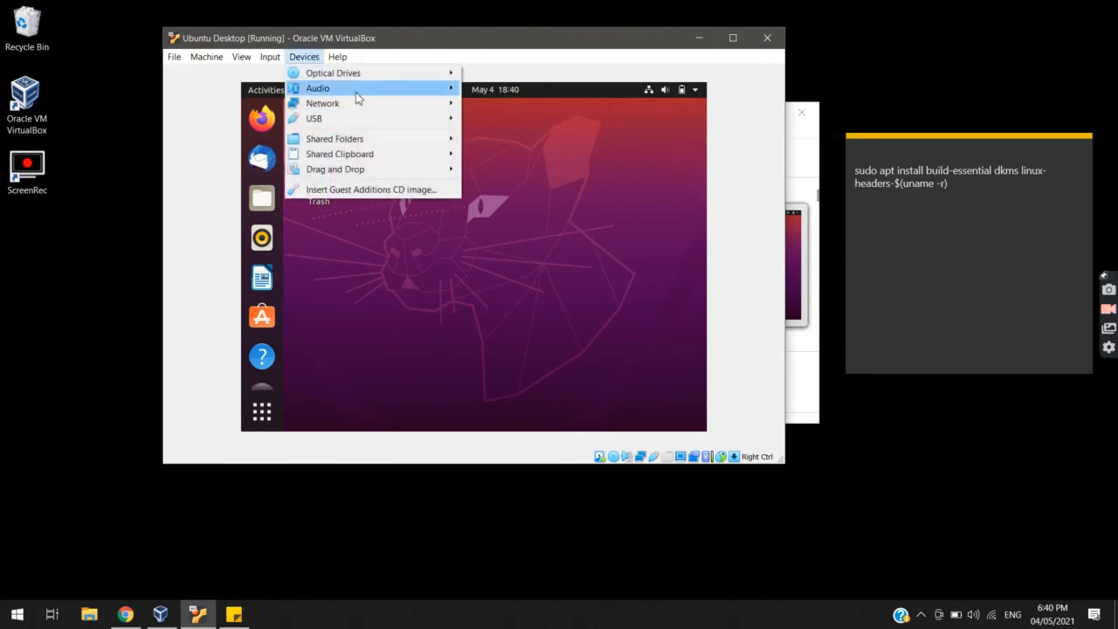
click(385, 189)
click(568, 291)
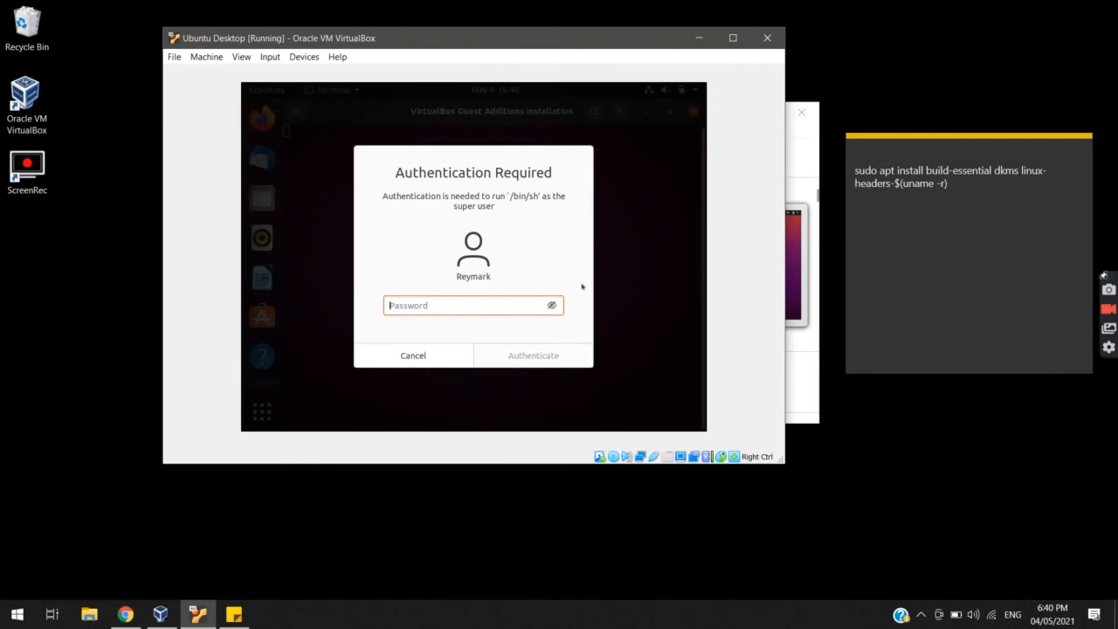
text(********)
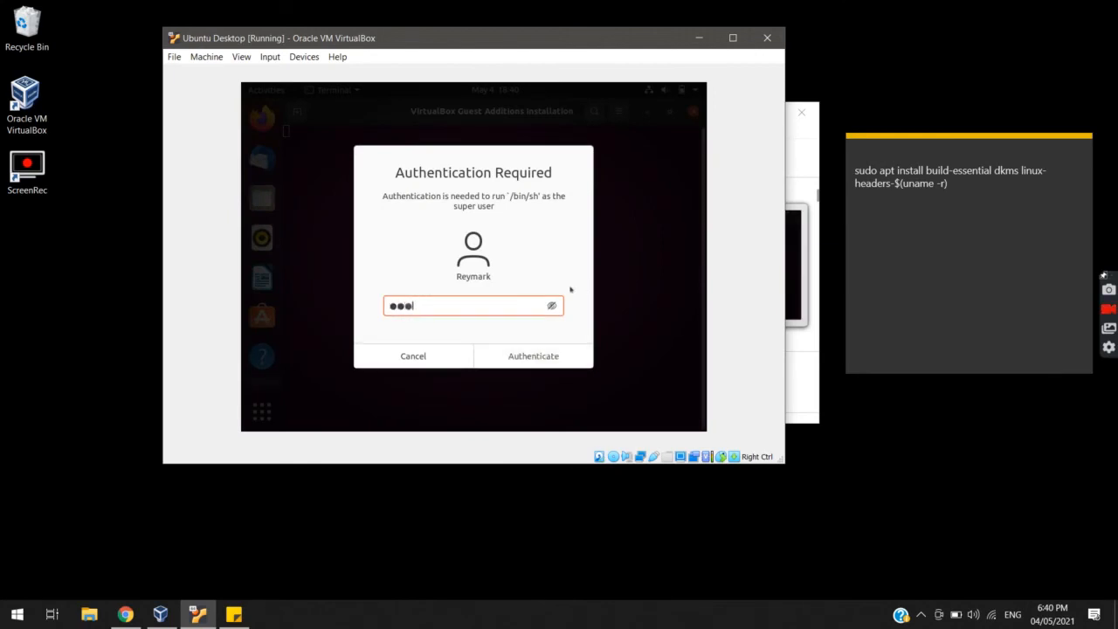
key(Return)
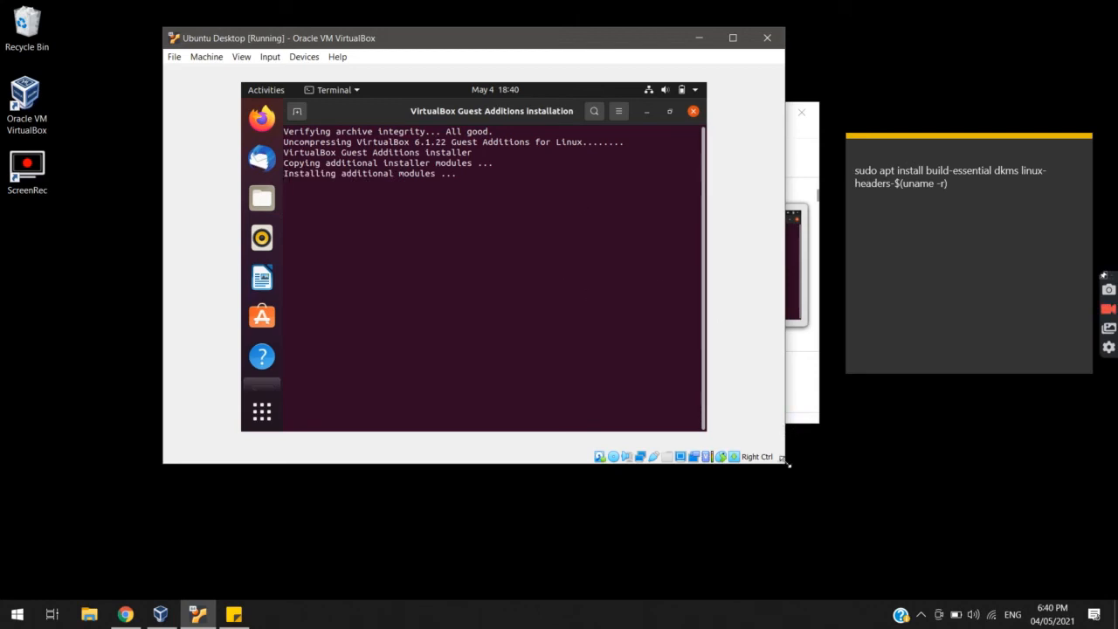
Enlarge the VM window, minimize the command note, and close the finished Guest Additions 6.1.22 installer
drag(784, 463, 791, 517)
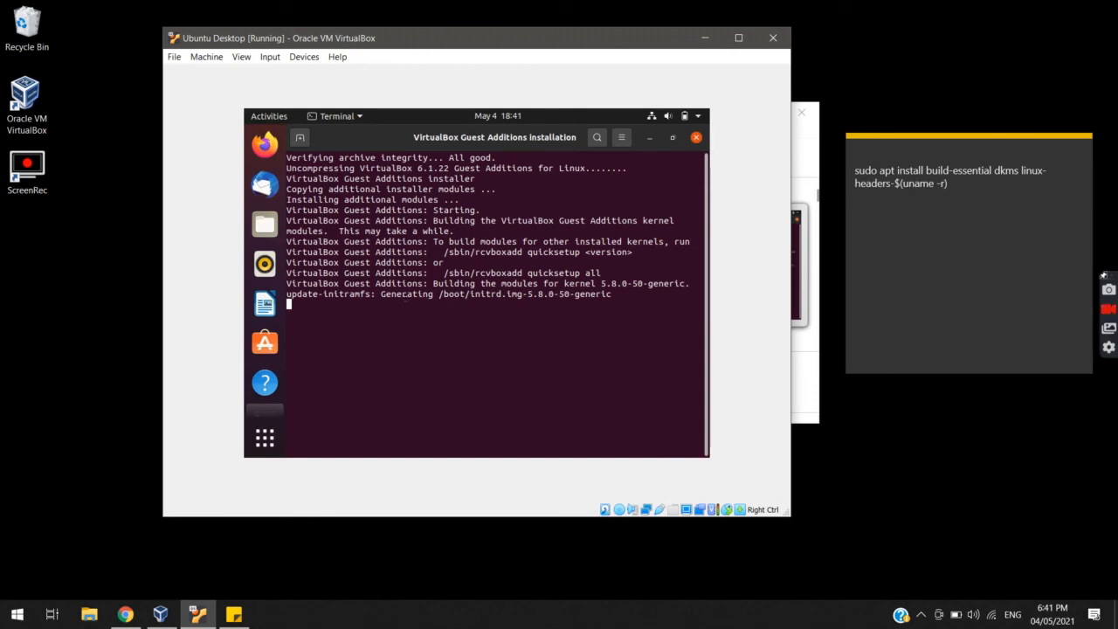
click(233, 614)
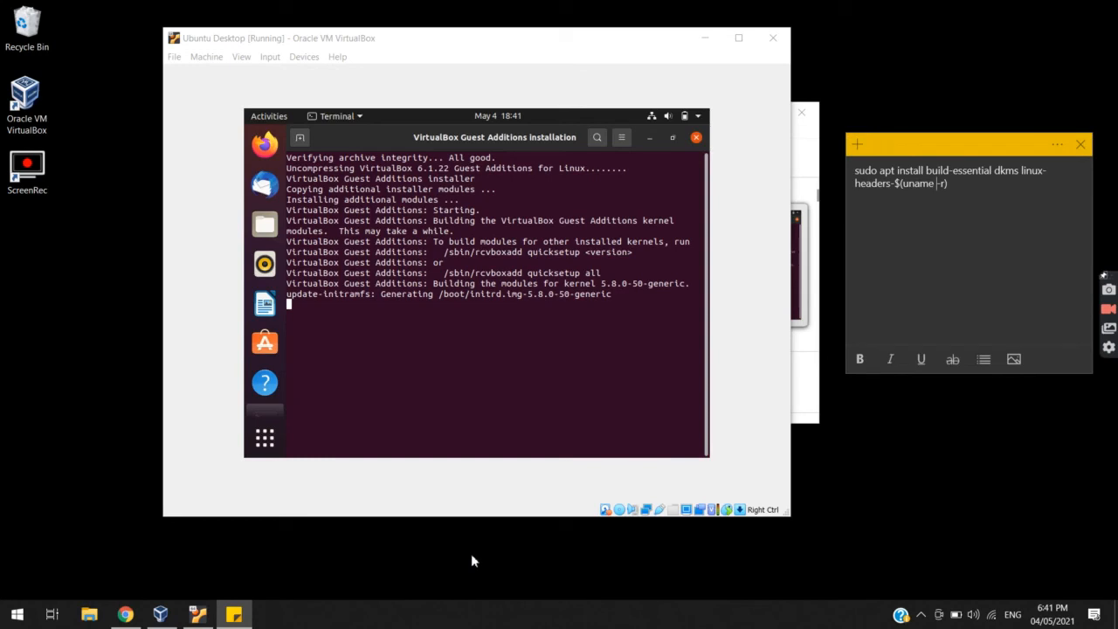
click(237, 614)
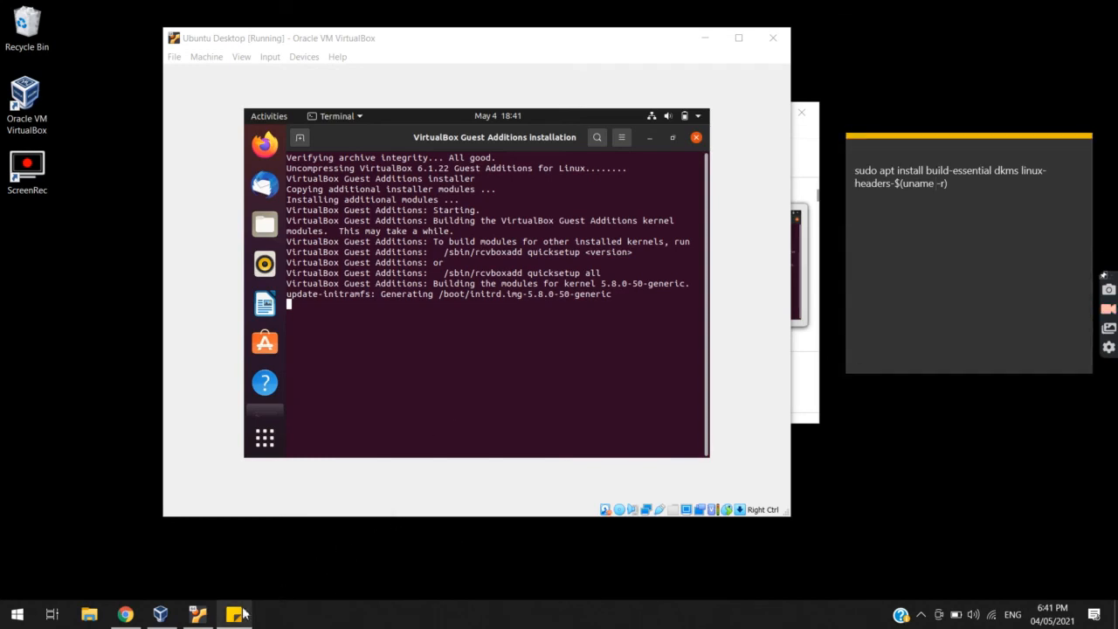
click(242, 614)
click(243, 614)
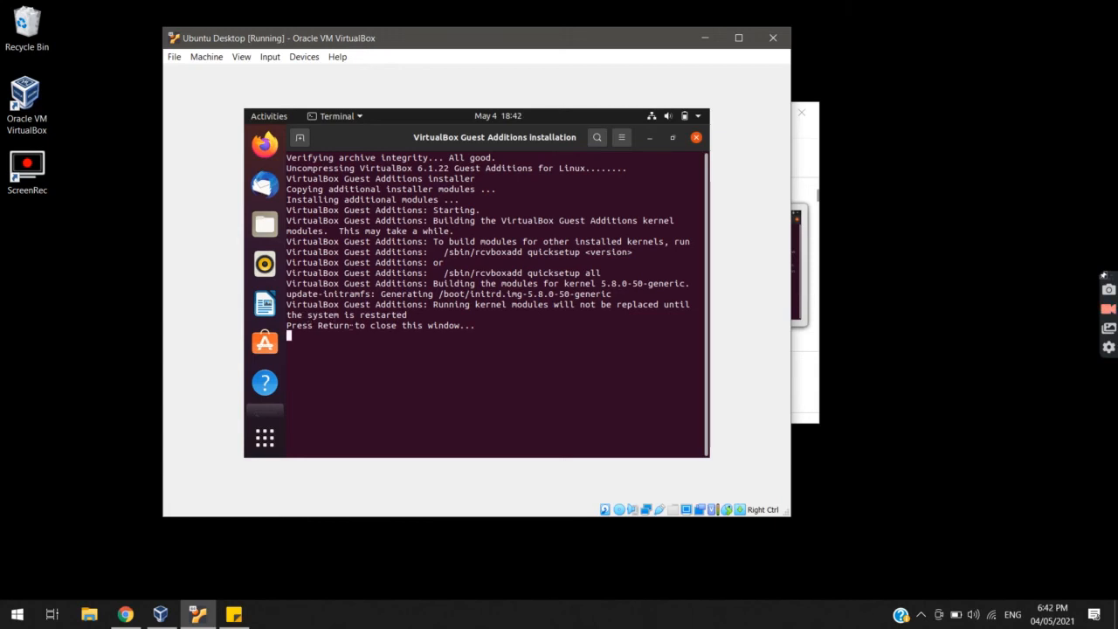
key(Return)
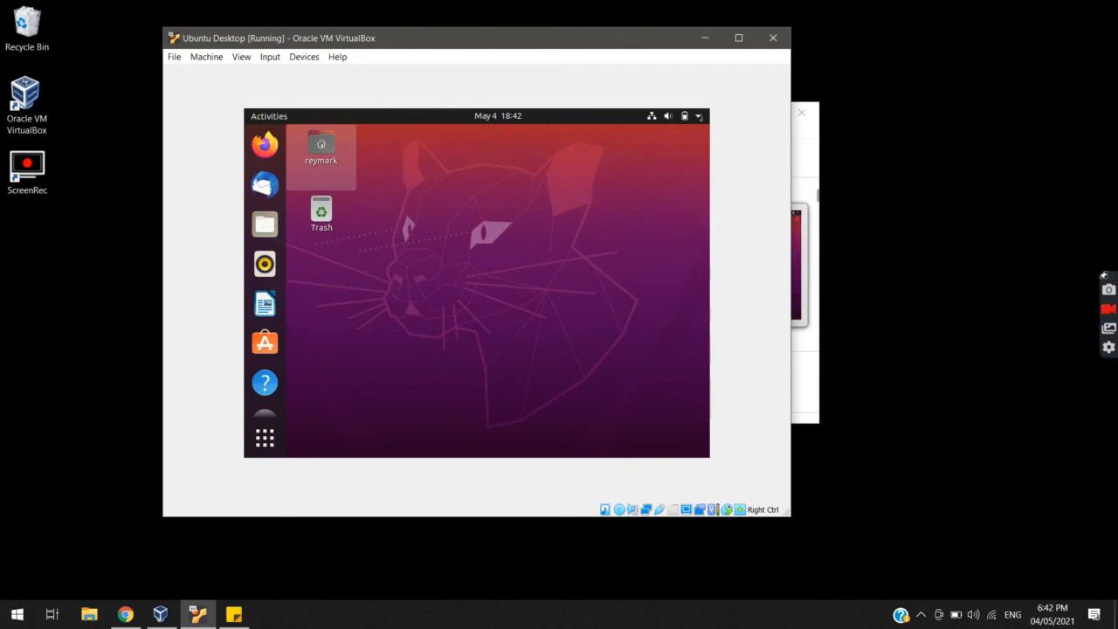
Power off the Ubuntu guest via the system menu's Power Off / Log Out > Power Off
click(698, 116)
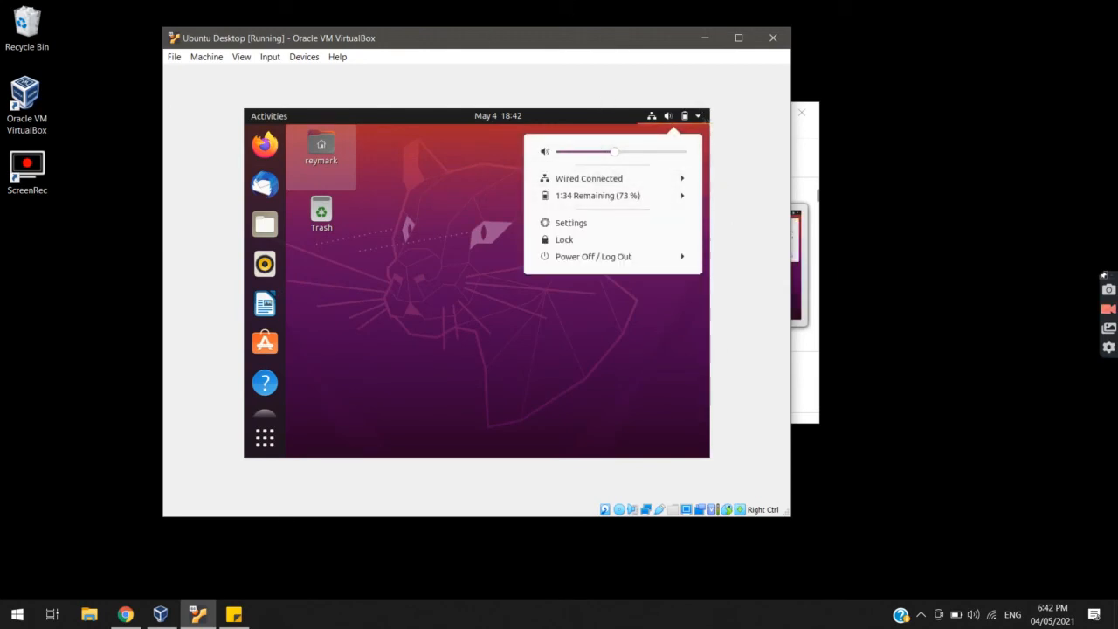
click(615, 257)
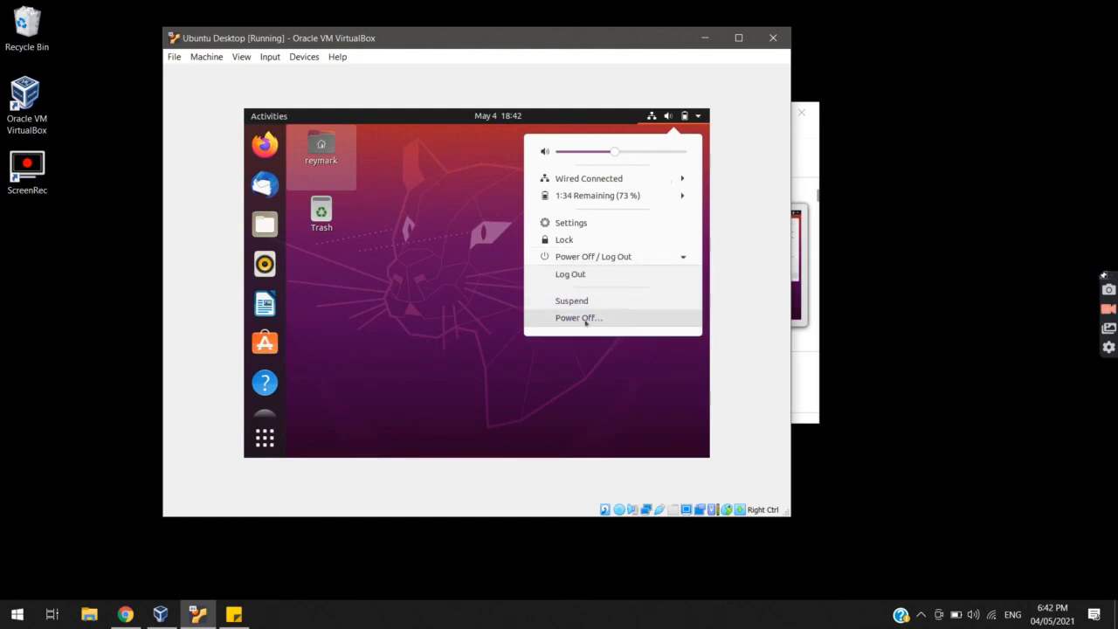
click(588, 317)
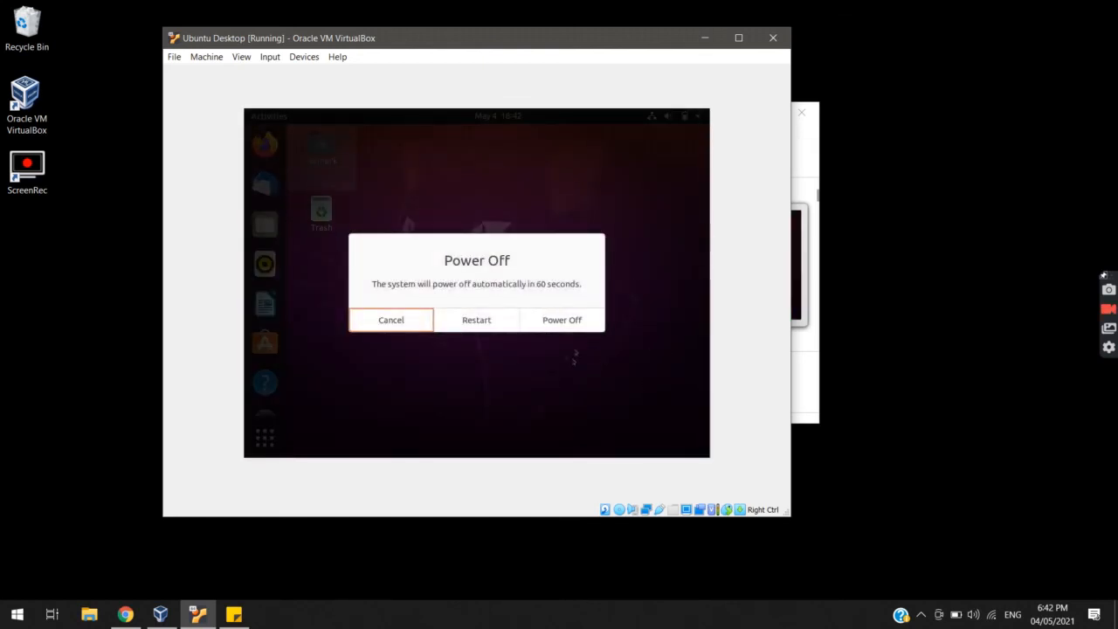
click(599, 314)
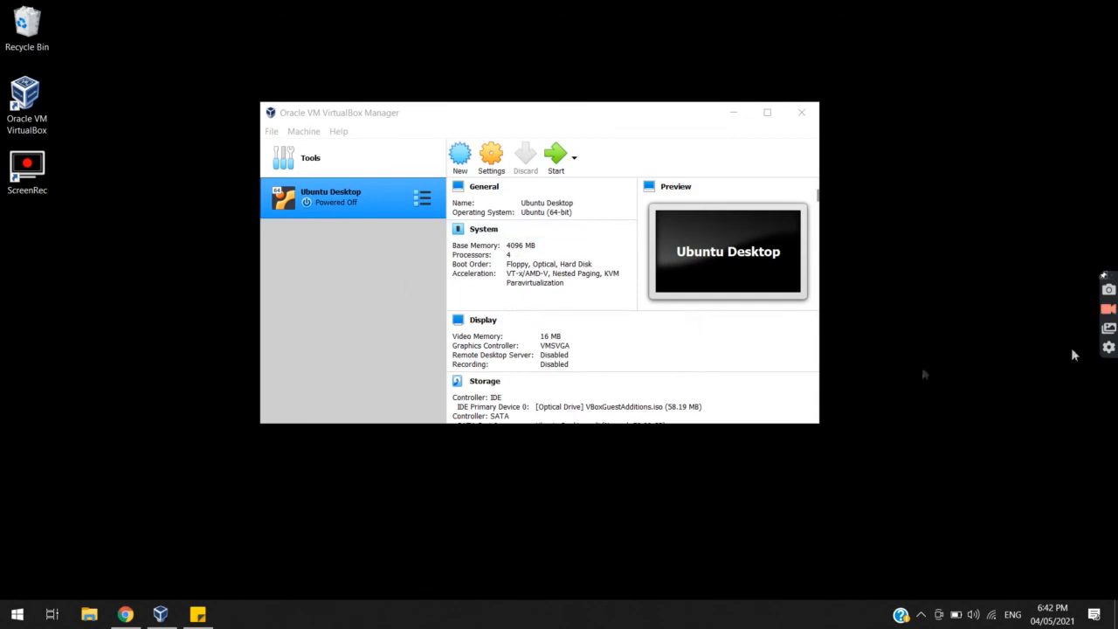
click(1110, 310)
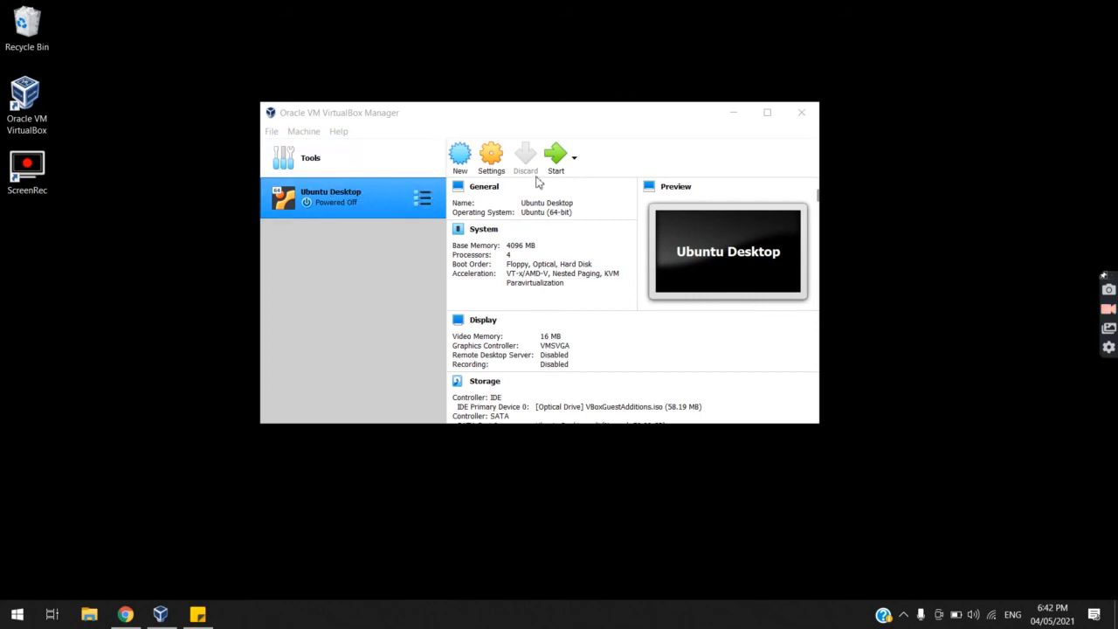
Start the Ubuntu Desktop VM again, dismiss the keyboard and mouse notices, and reposition its window
click(555, 159)
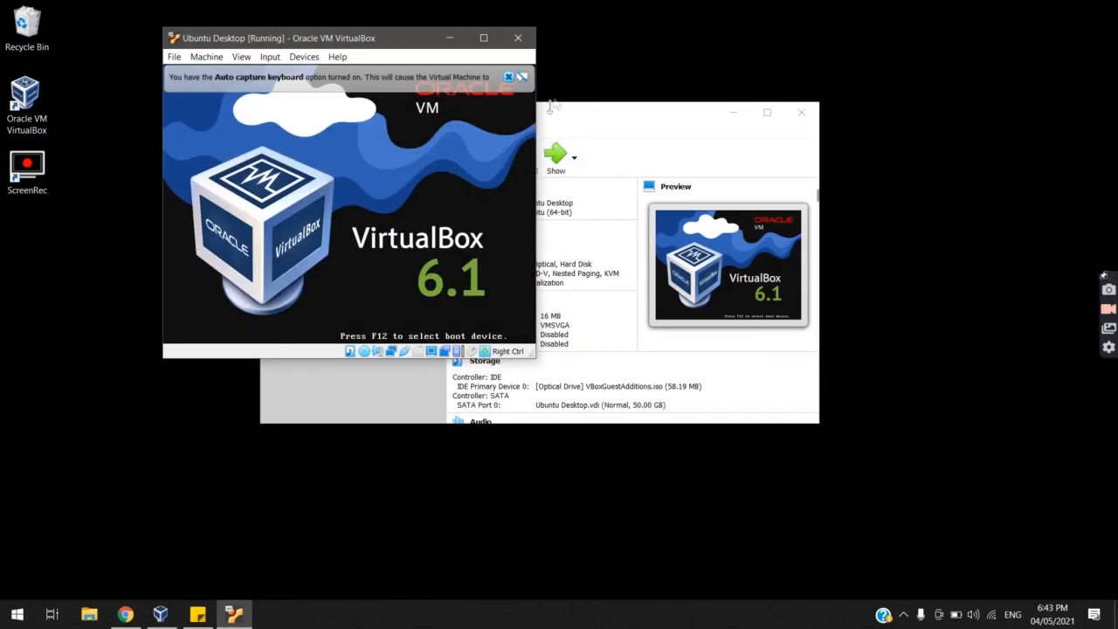
click(507, 77)
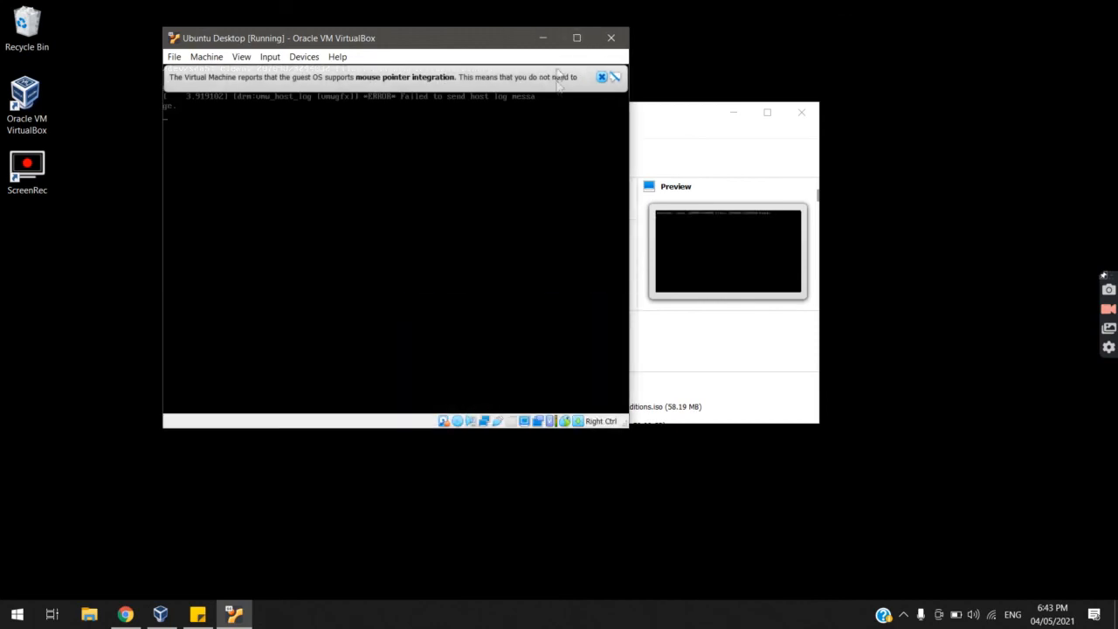
click(602, 77)
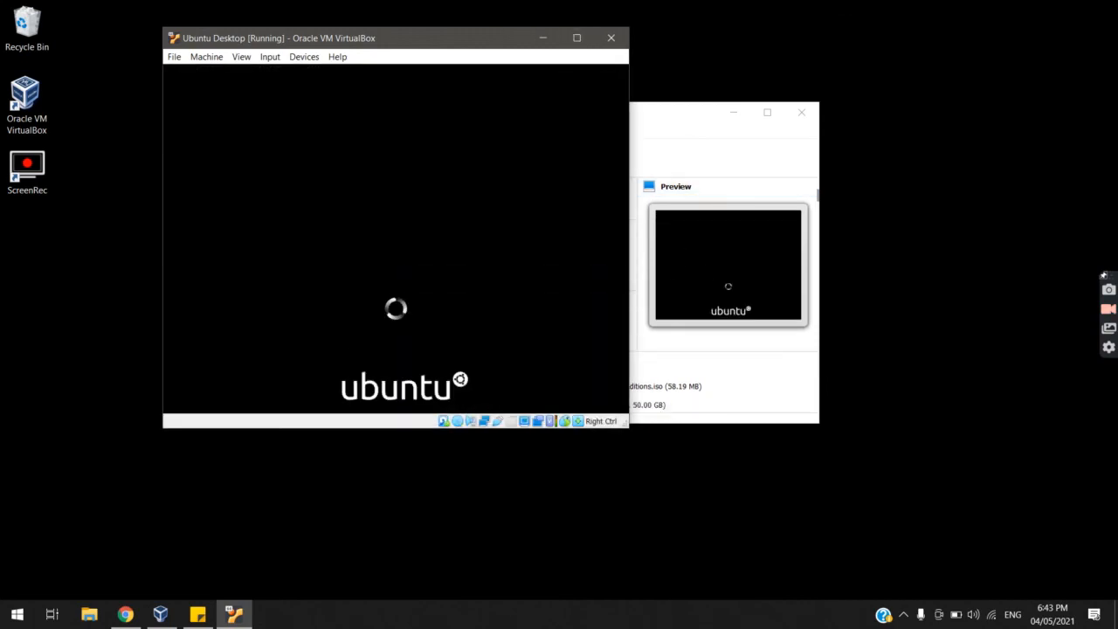
drag(453, 39, 593, 48)
drag(532, 63, 580, 63)
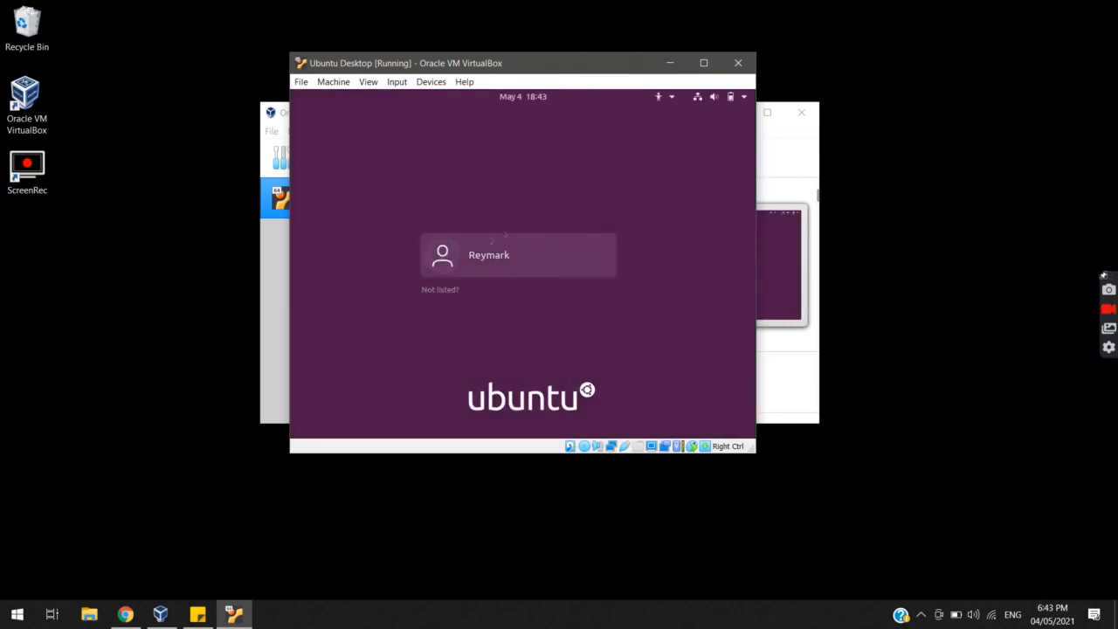
Sign in to the rebooted Ubuntu guest with the user account's password
click(552, 260)
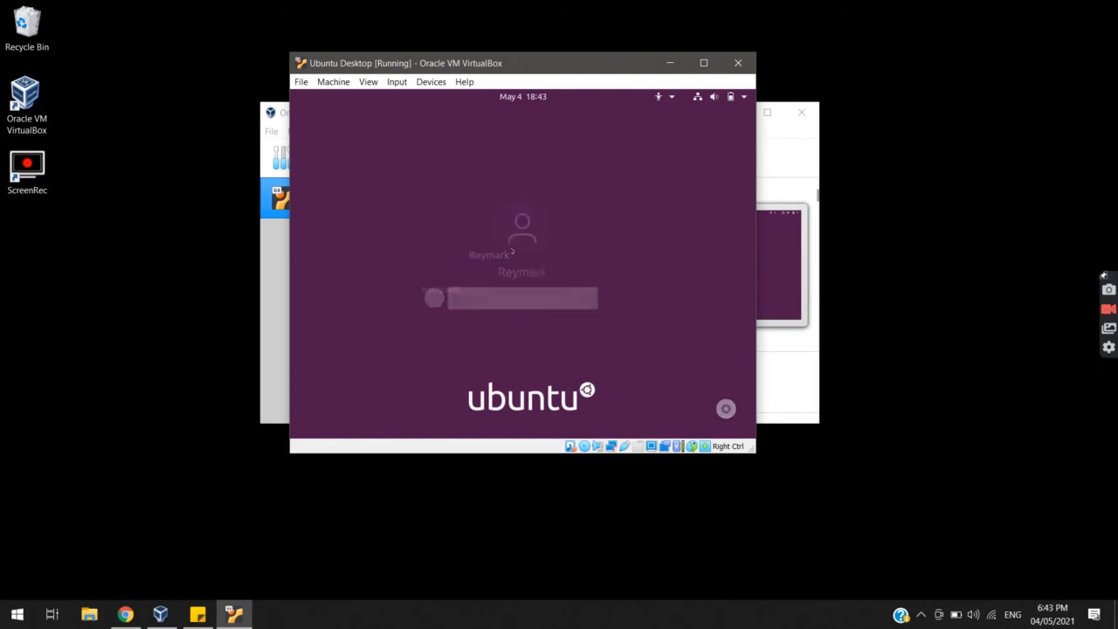
text(••••••)
key(Return)
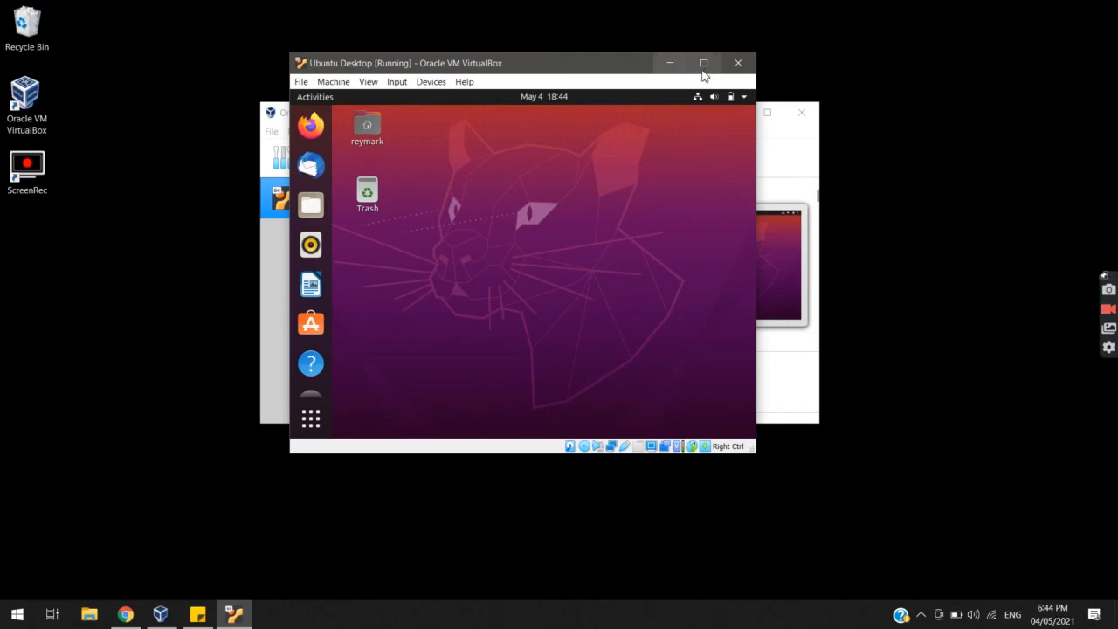
Maximize the VM window, launch Firefox in the guest, and paste host clipboard text into its address bar
click(704, 67)
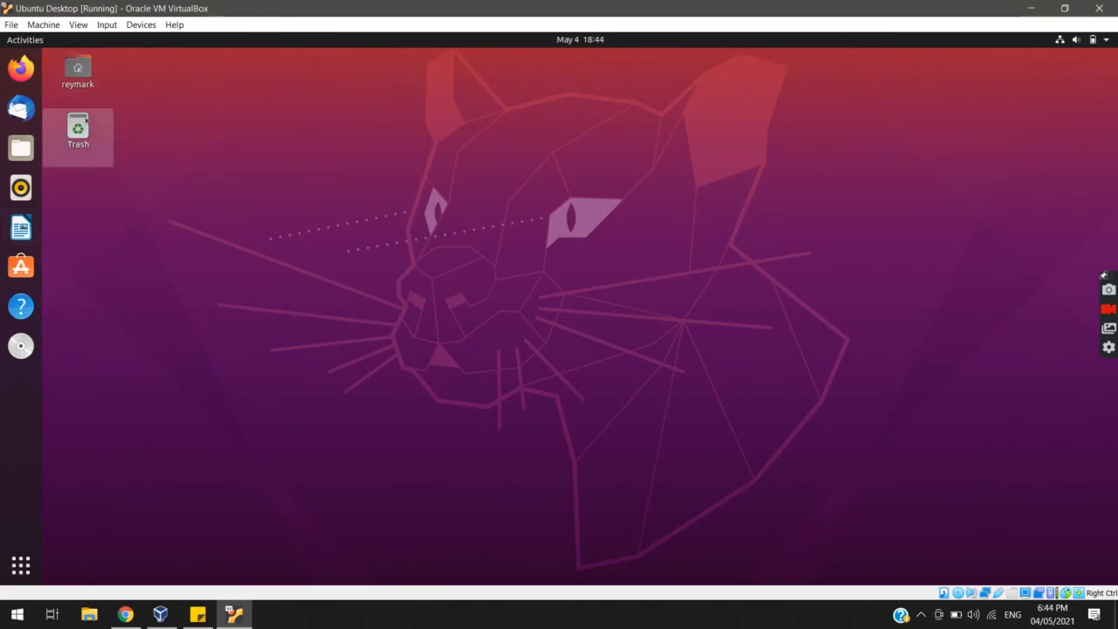
click(21, 68)
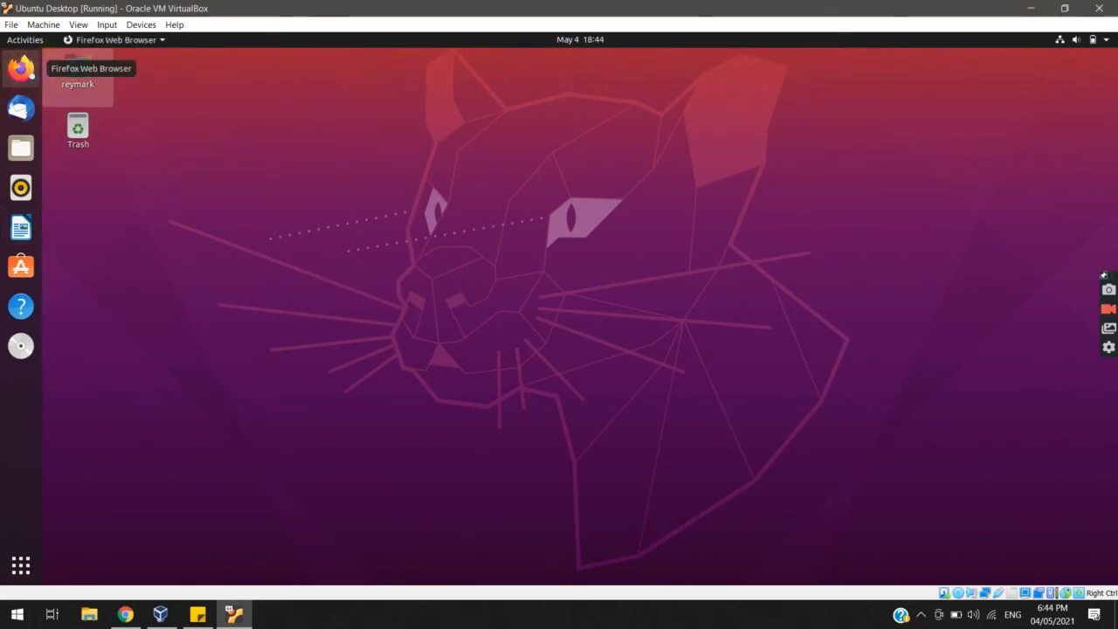
click(126, 614)
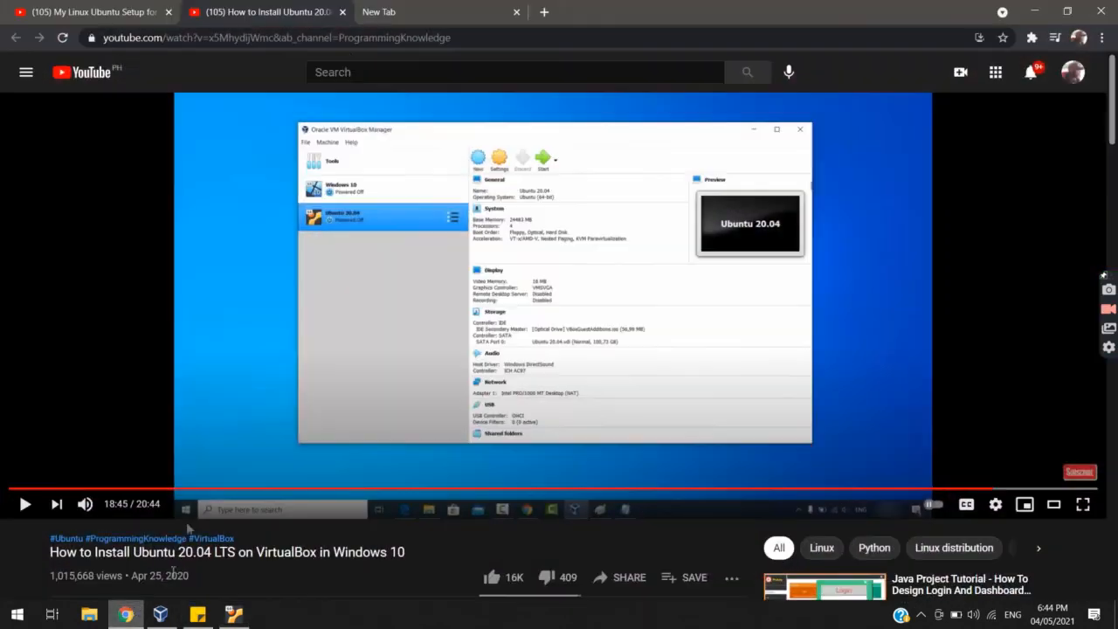
click(476, 11)
key(ctrl+c)
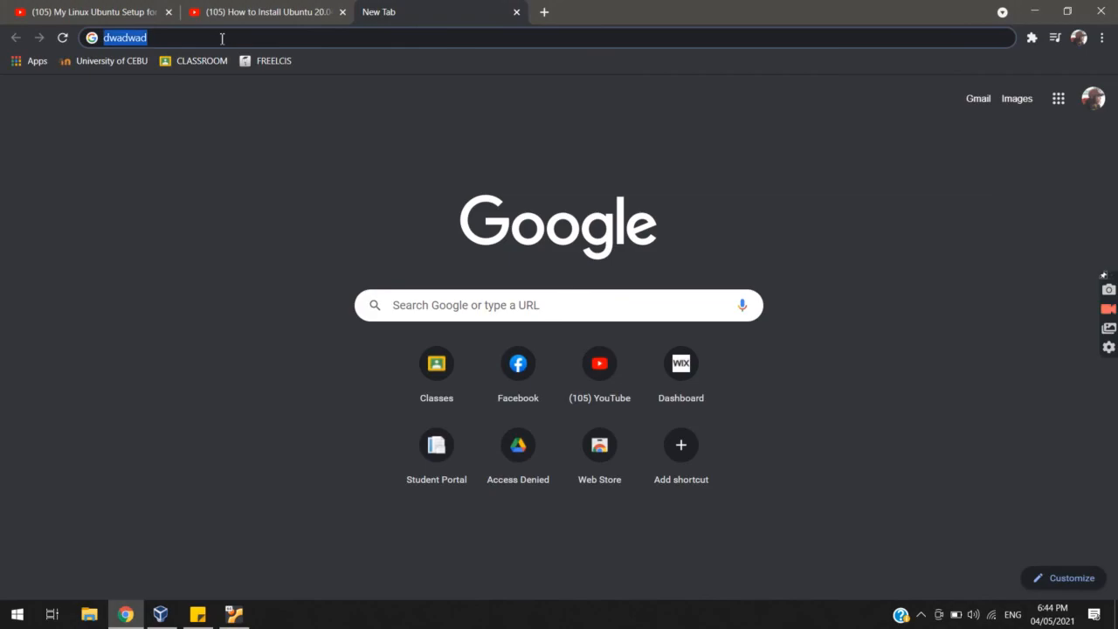
click(233, 614)
click(258, 79)
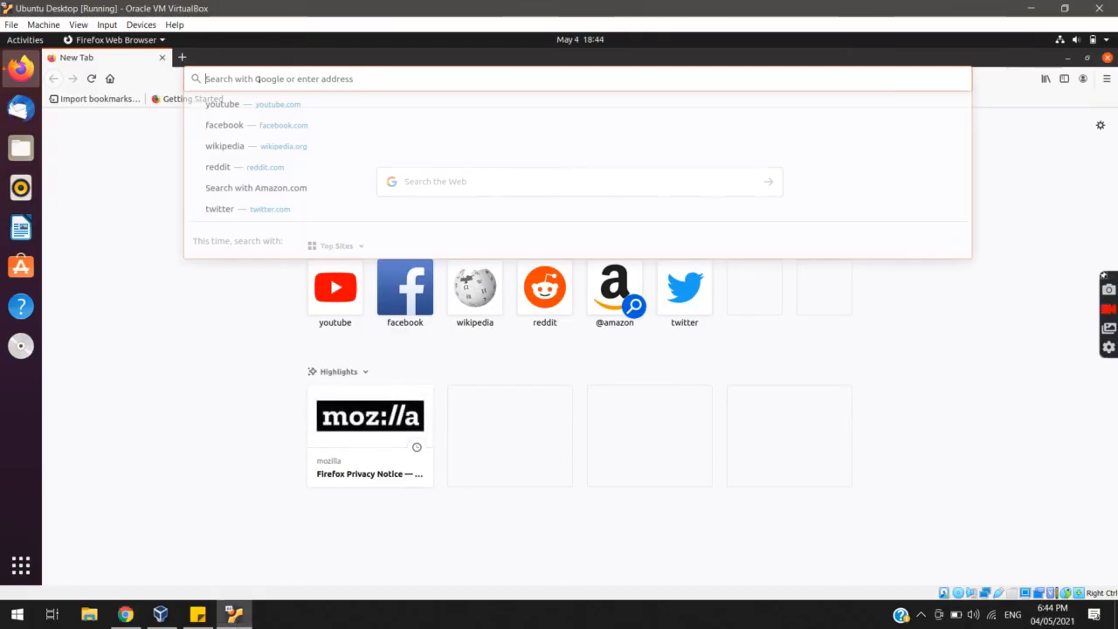
key(ctrl+v)
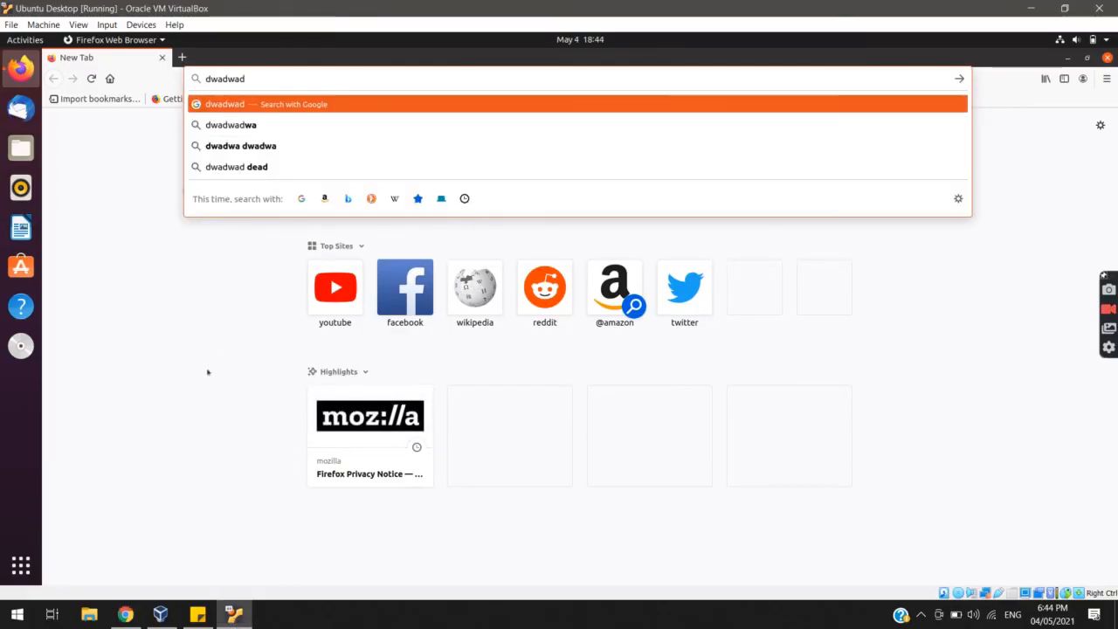
Copy 'dwadwad' from Chrome's address bar on the Windows host
click(125, 611)
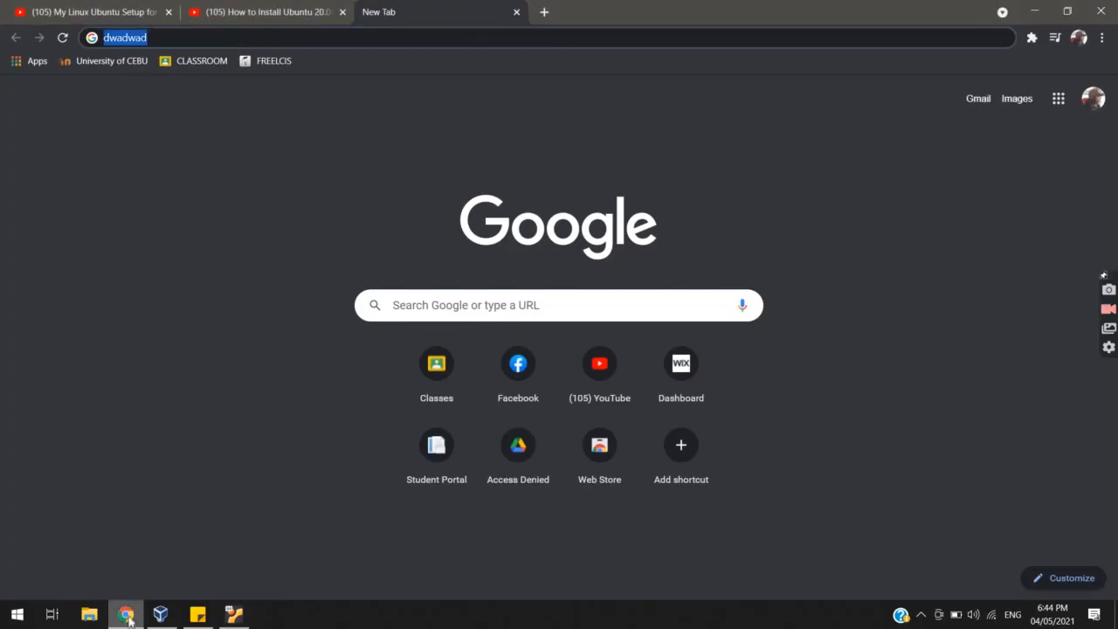
drag(161, 39, 13, 34)
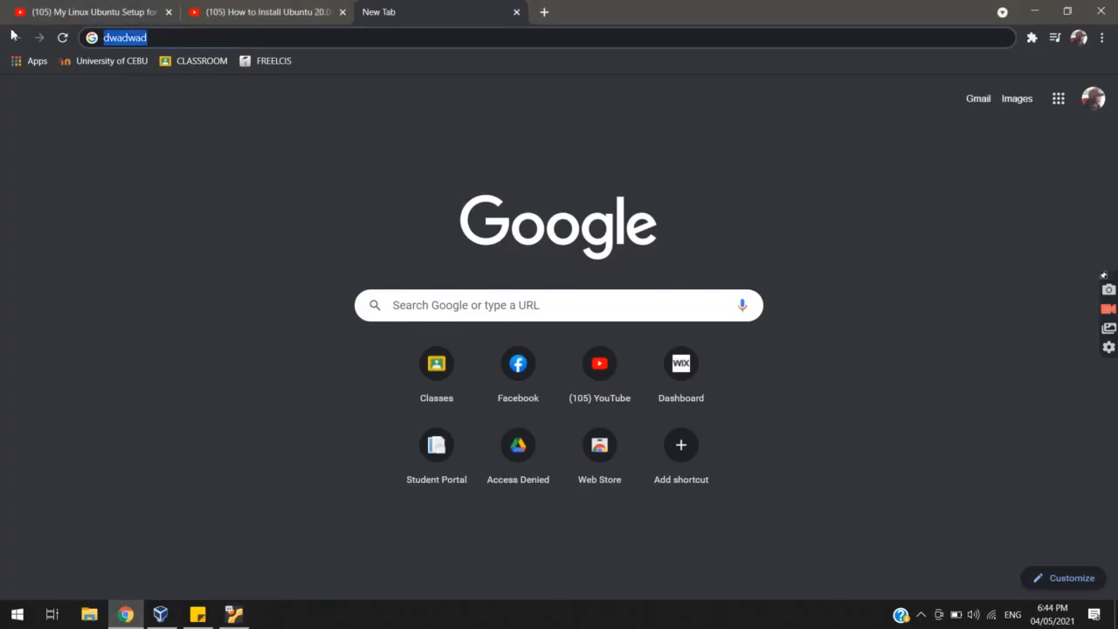
right_click(165, 36)
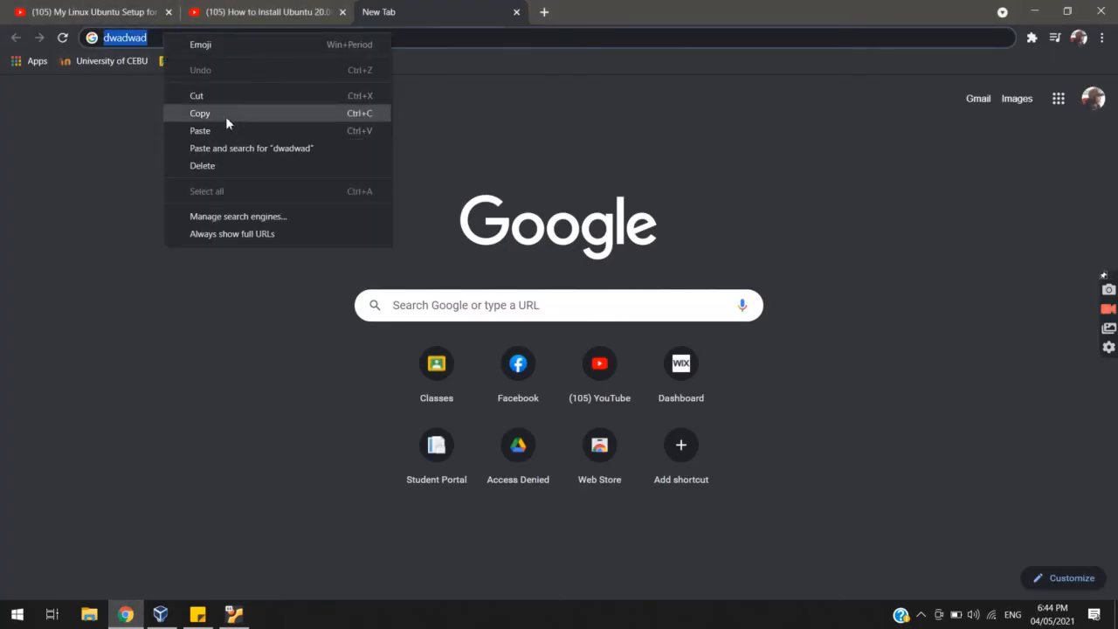
click(225, 116)
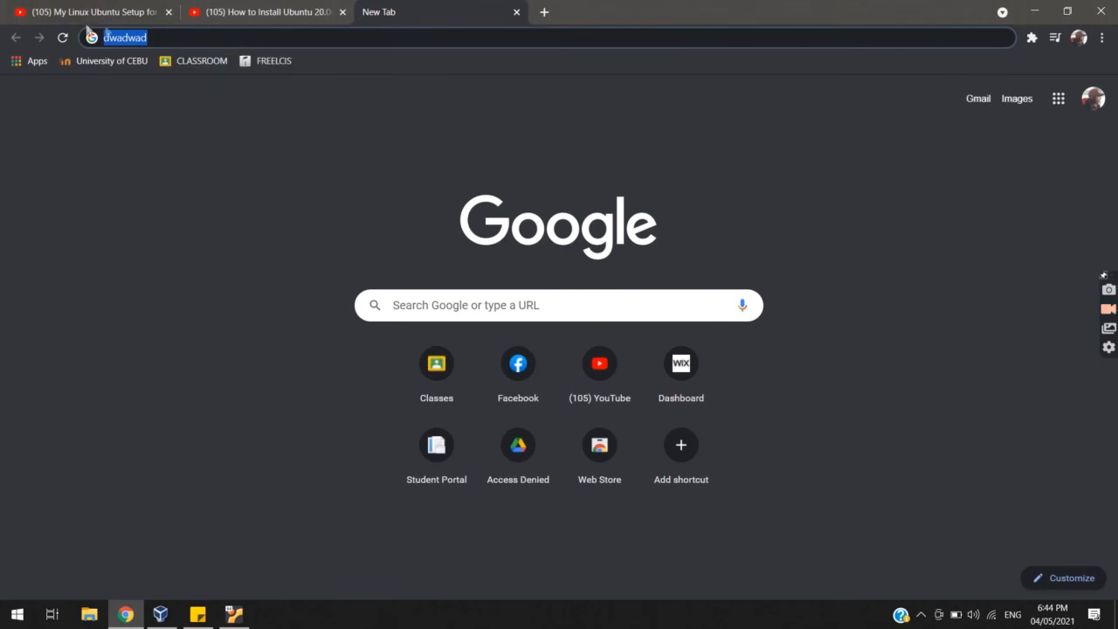
click(157, 39)
drag(171, 38, 53, 38)
Paste 'dwadwad' into Firefox's address bar in the guest, then delete it
click(233, 615)
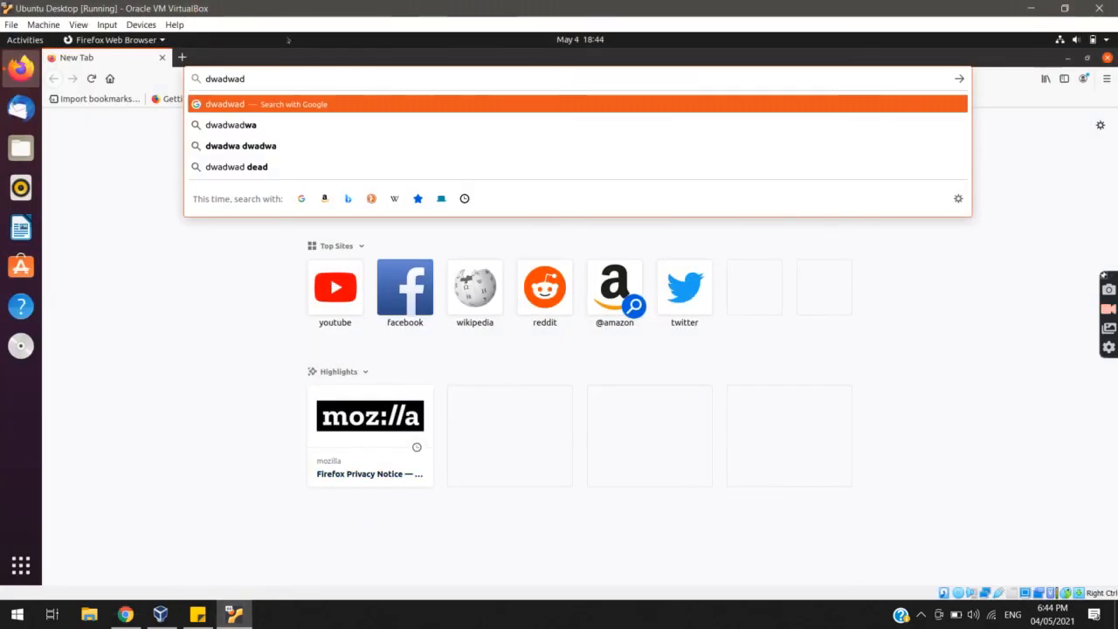
drag(254, 78, 216, 78)
click(267, 78)
double_click(254, 73)
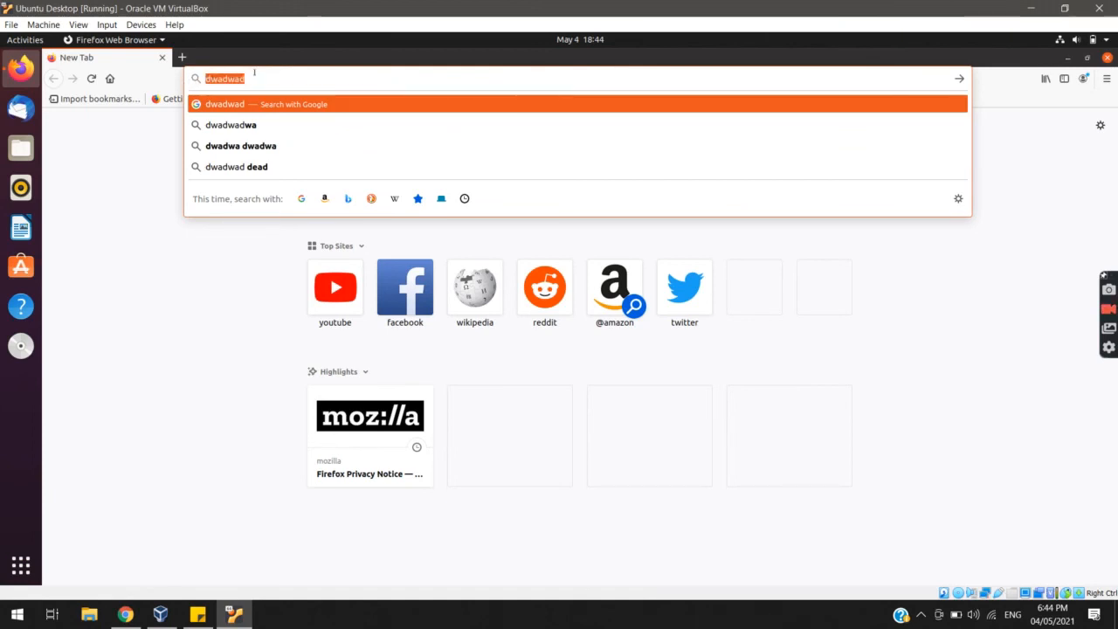
right_click(256, 75)
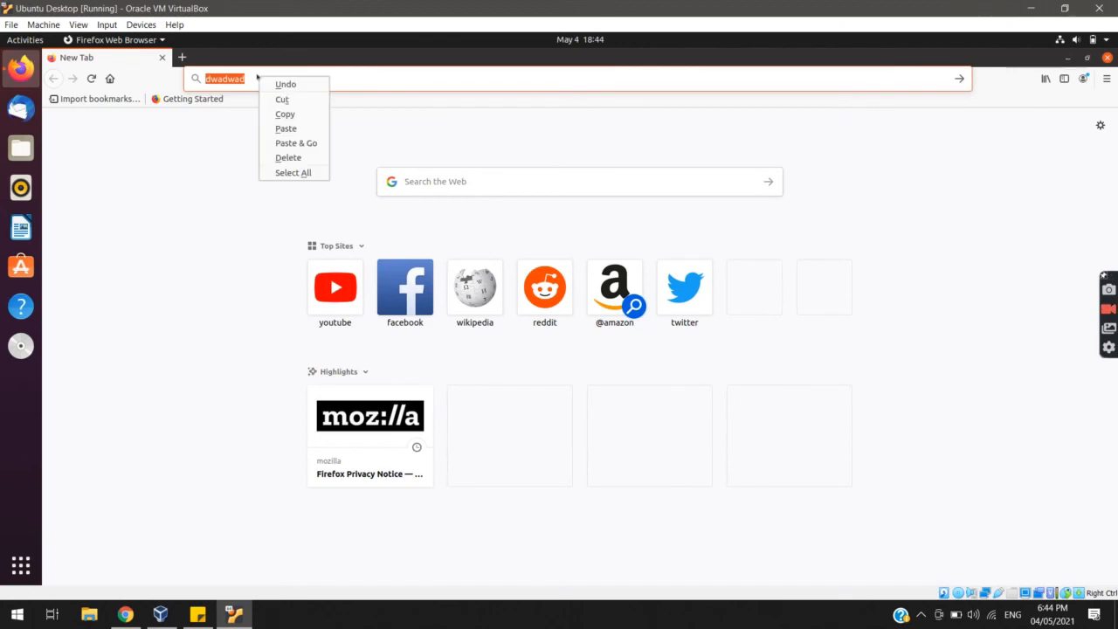
click(286, 128)
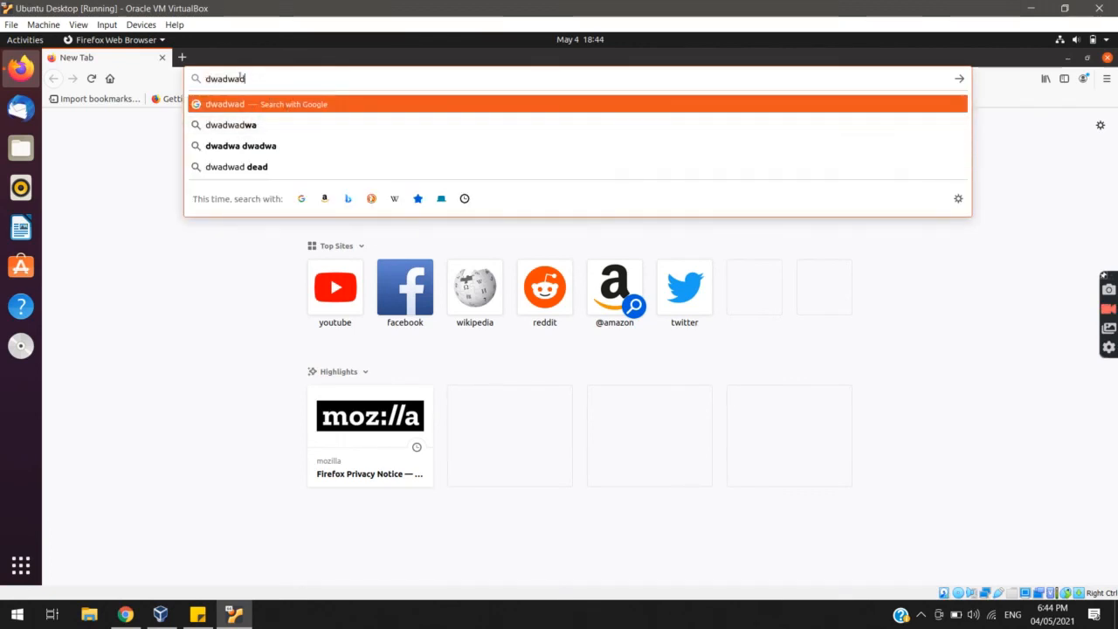
double_click(251, 75)
key(BackSpace)
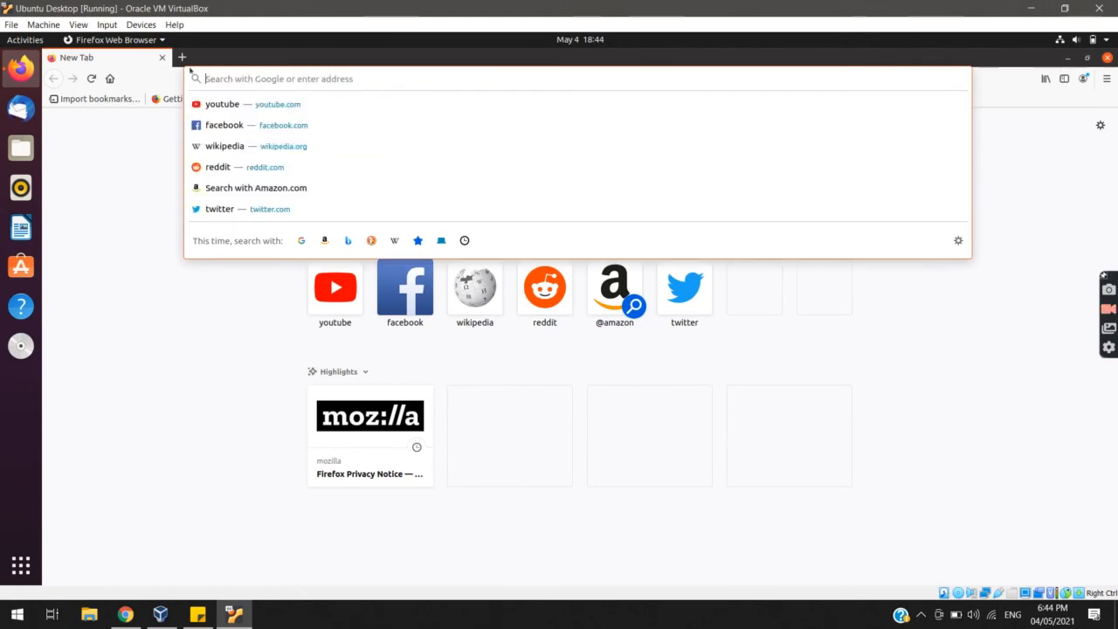
Type 'ubuntu' in Firefox's address bar and copy it to the guest clipboard
text(ubub)
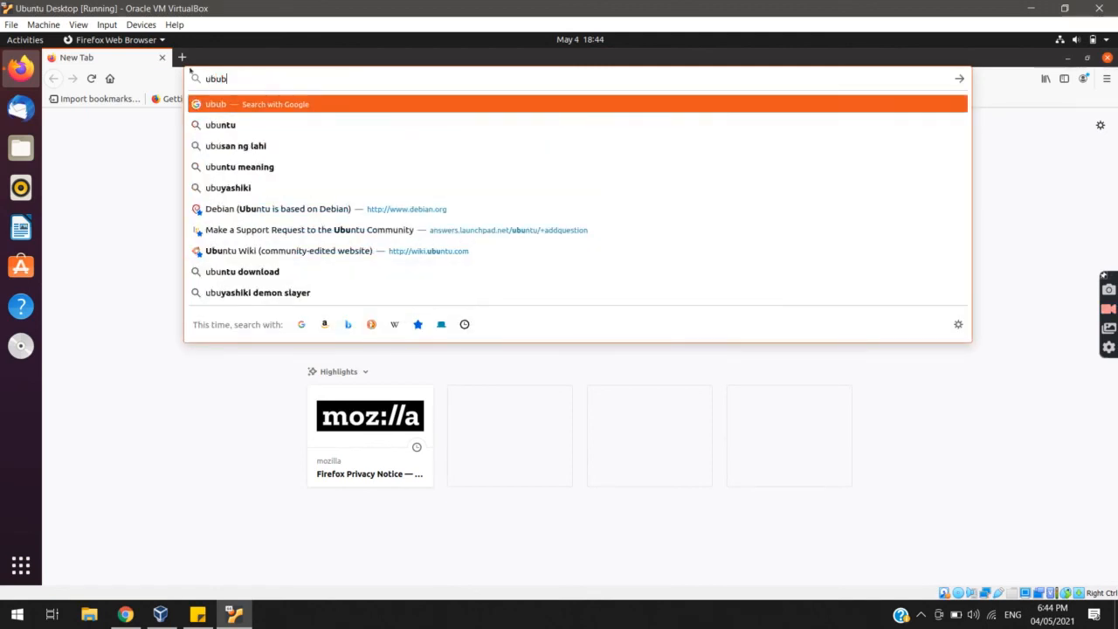
key(BackSpace)
text(ntu)
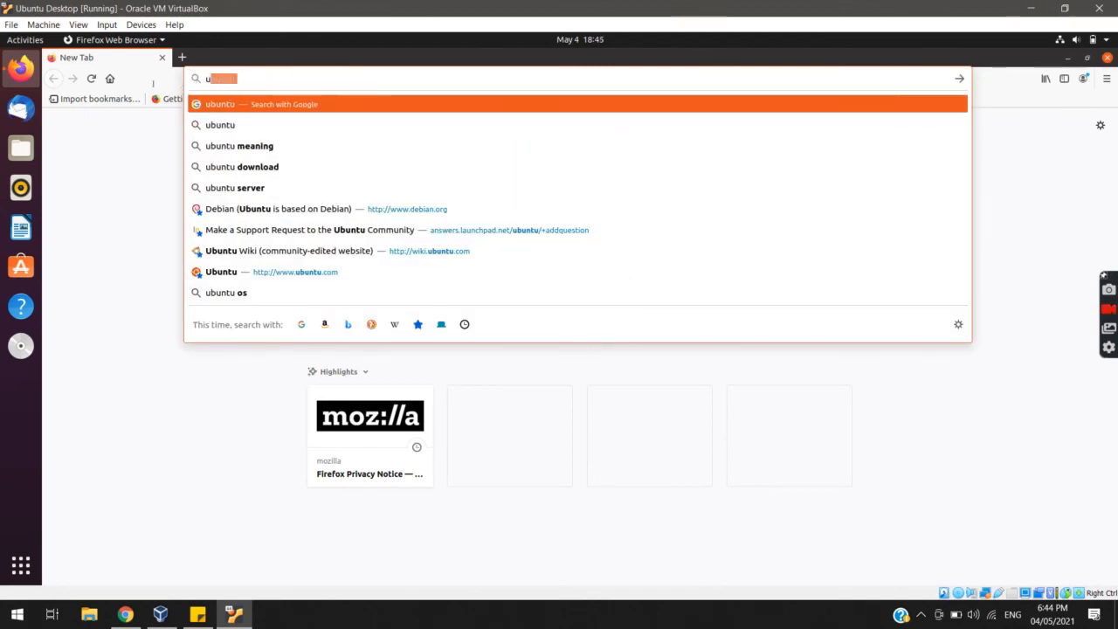
drag(239, 79, 206, 80)
right_click(210, 82)
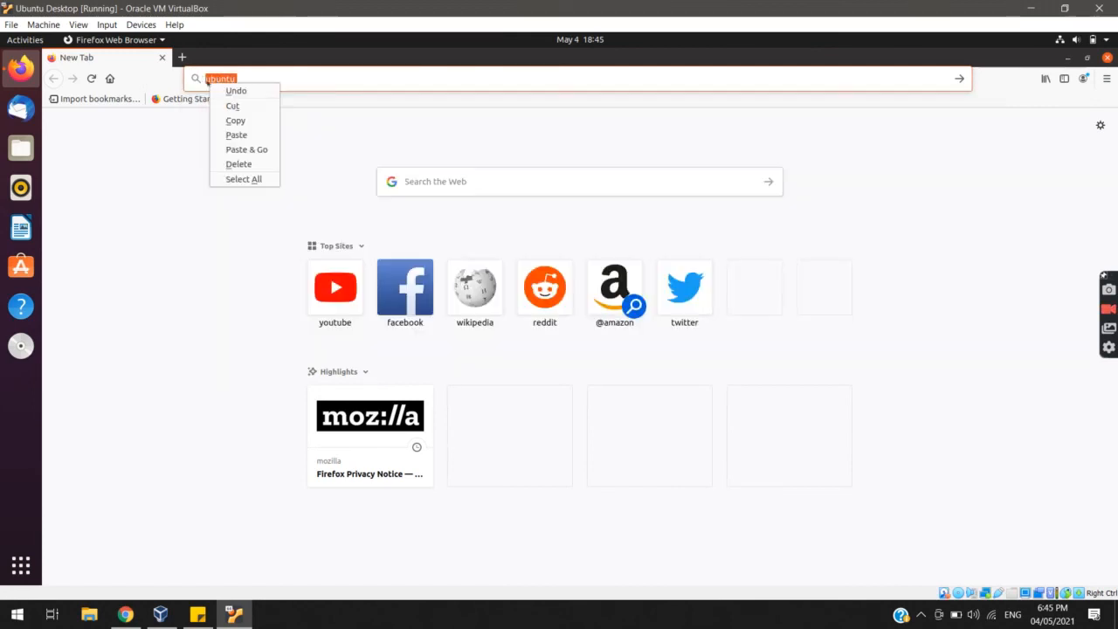
click(235, 121)
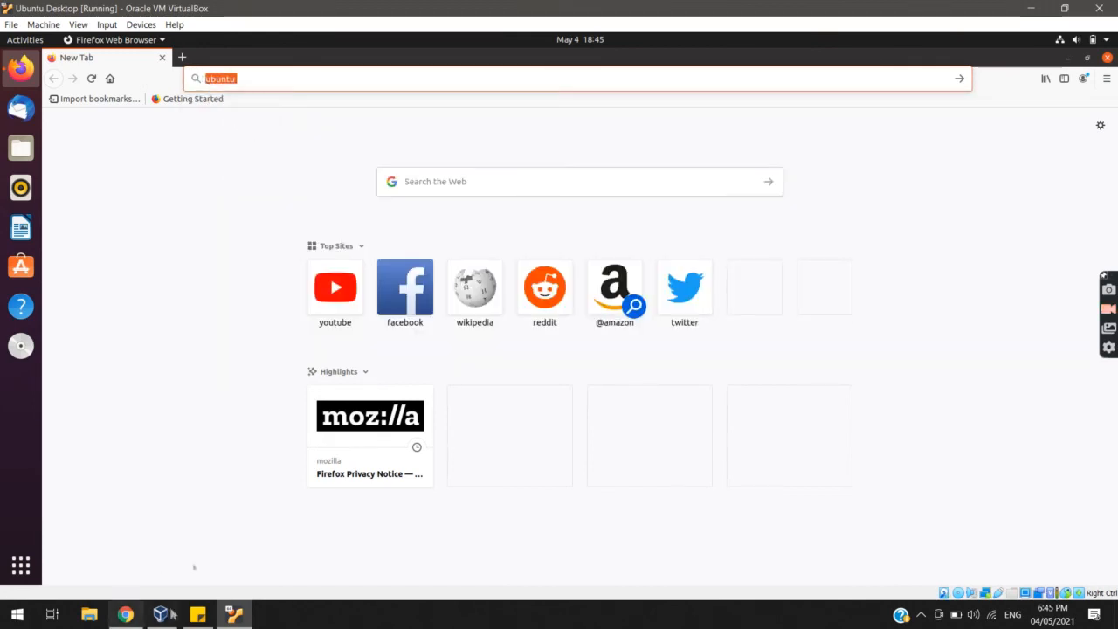
Paste 'ubuntu' into host Chrome's address bar, then close Firefox in the guest
click(126, 615)
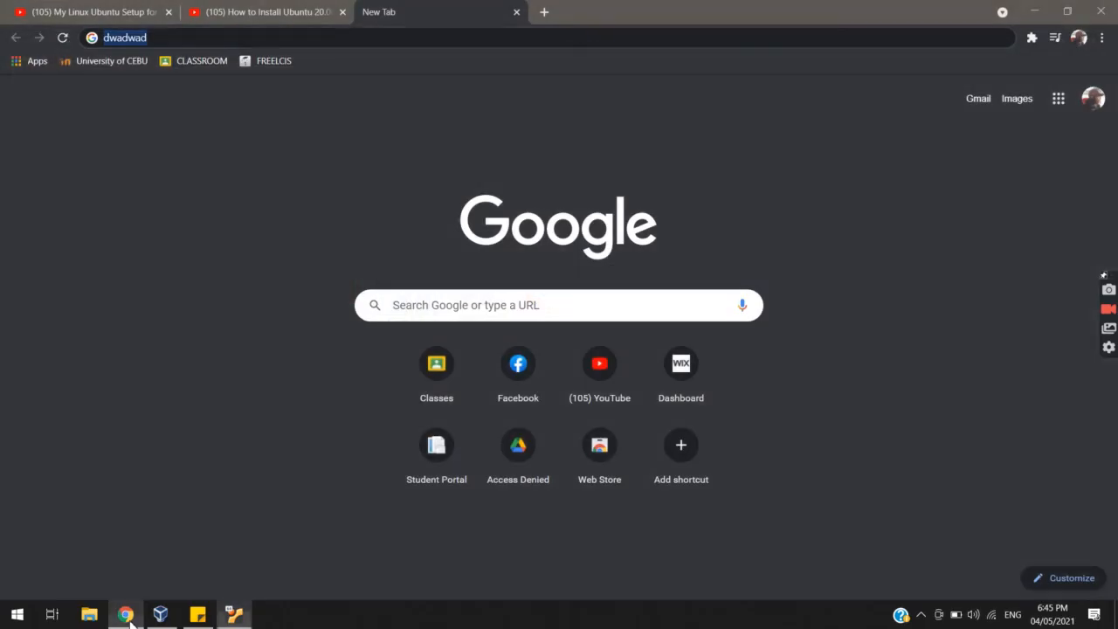
right_click(161, 40)
click(225, 132)
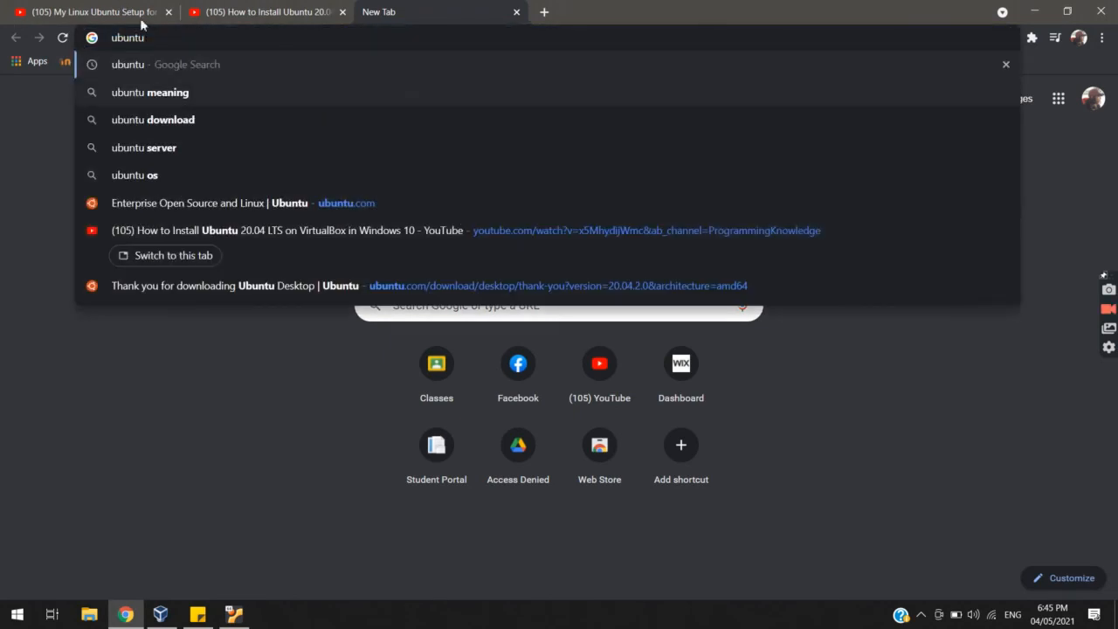
click(235, 616)
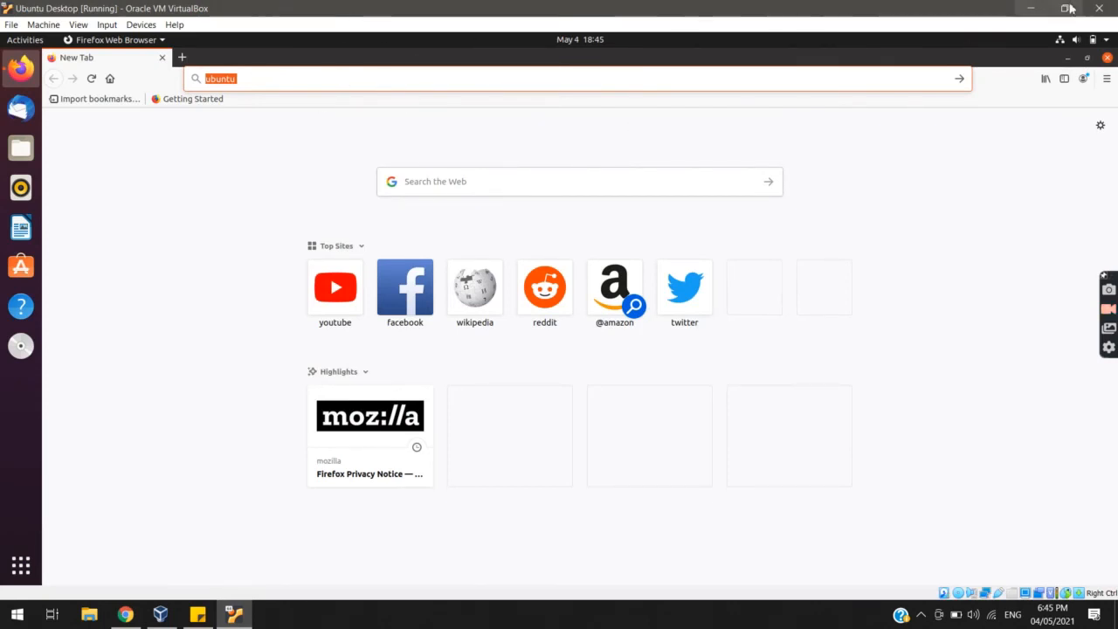
click(1107, 57)
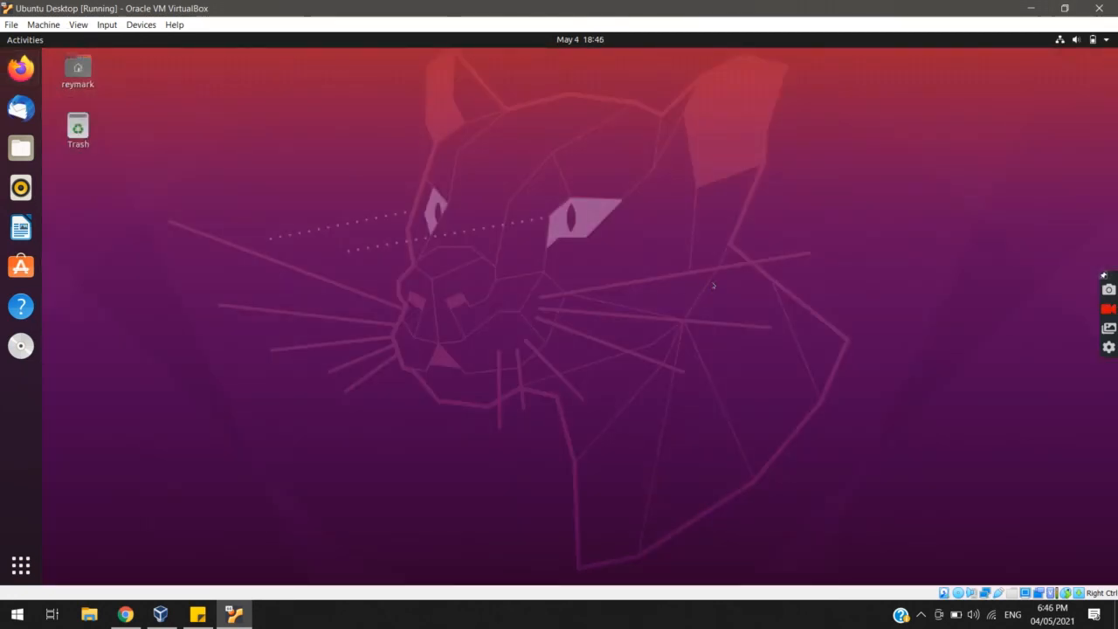